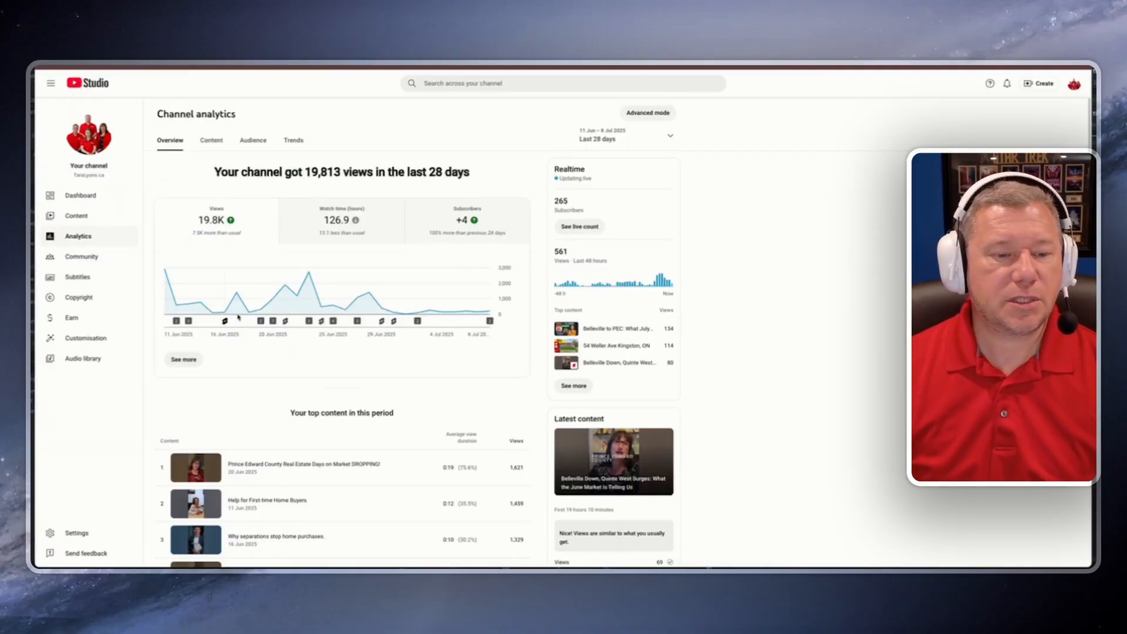
Step: Start creating a new campaign from the Campaigns page
left_click(76, 215)
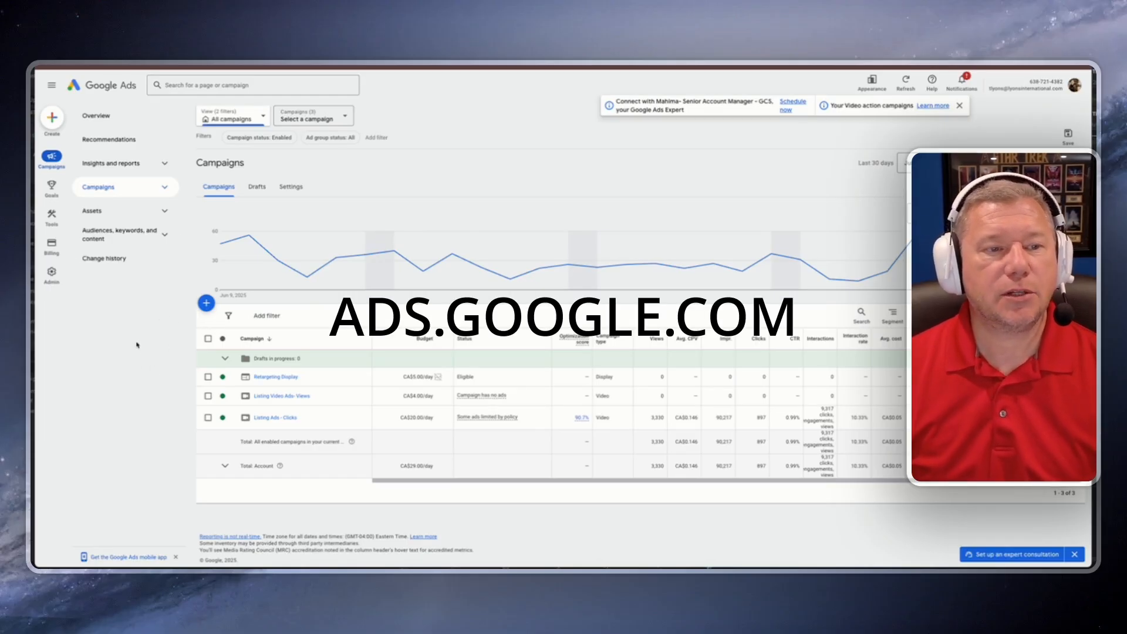
left_click(206, 303)
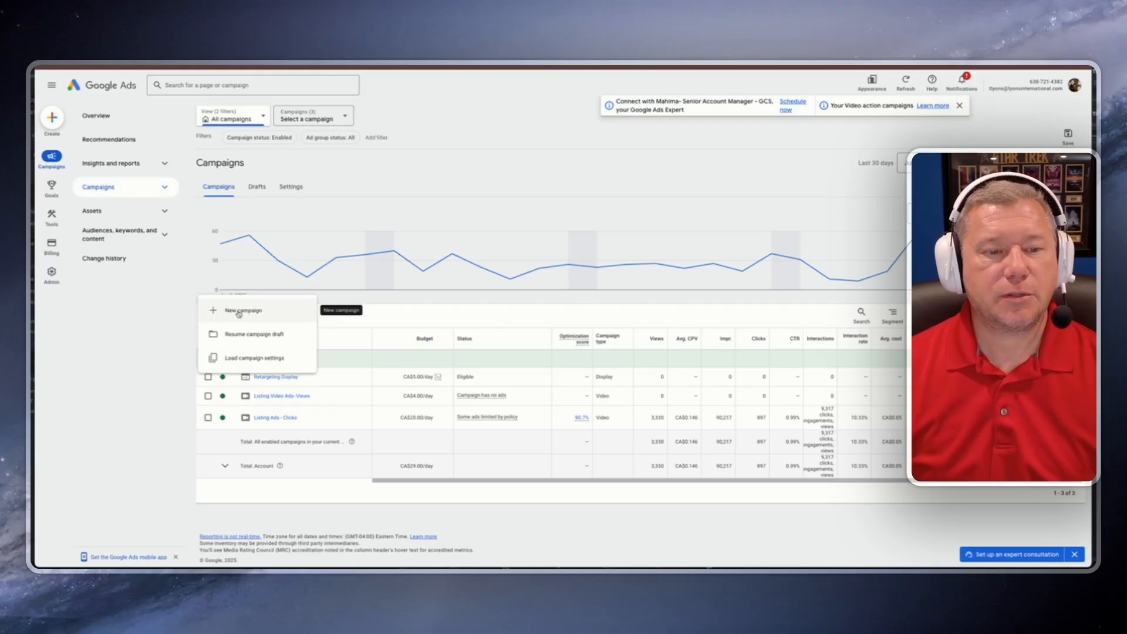
left_click(238, 313)
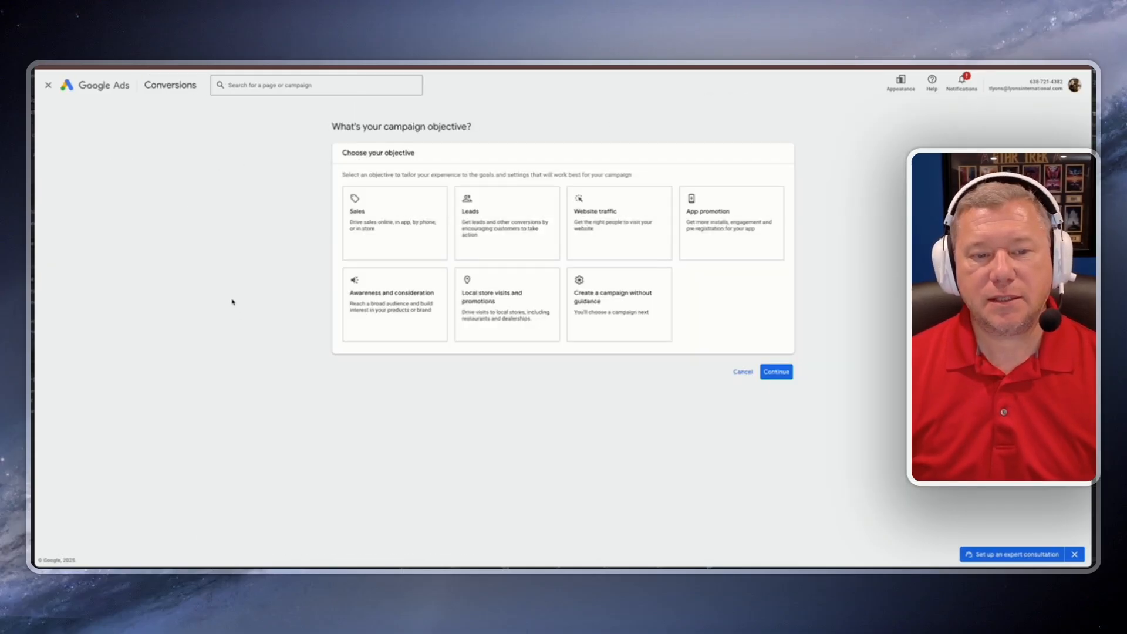
Step: Choose to create a campaign without guidance and pick the Video campaign type
left_click(616, 320)
scroll(601, 317, "down", 2)
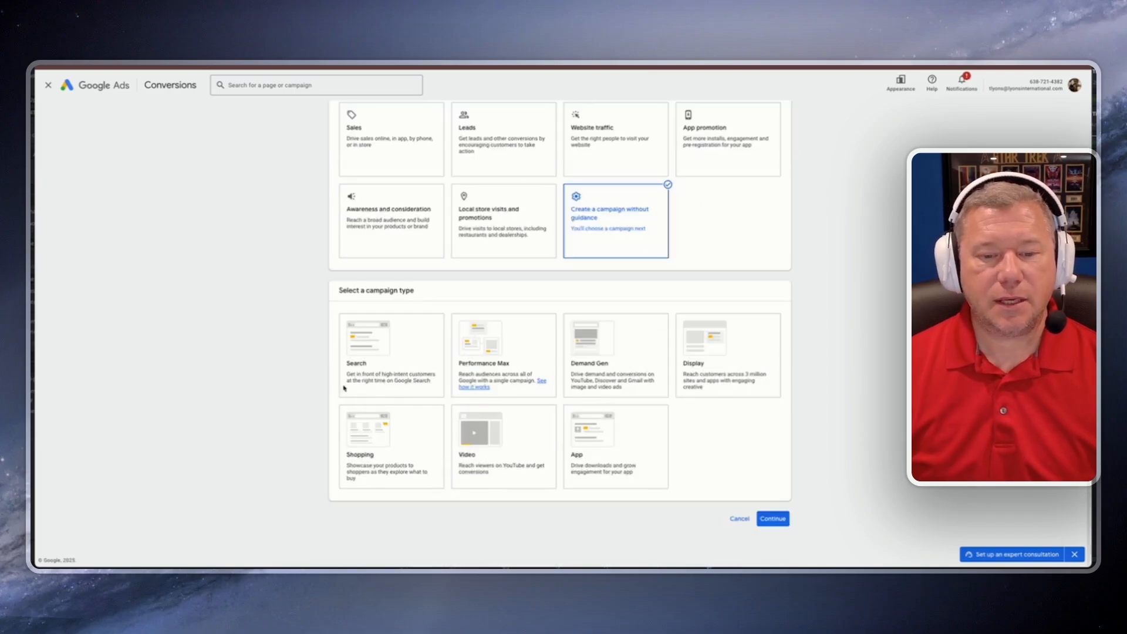
left_click(507, 454)
scroll(240, 325, "down", 7)
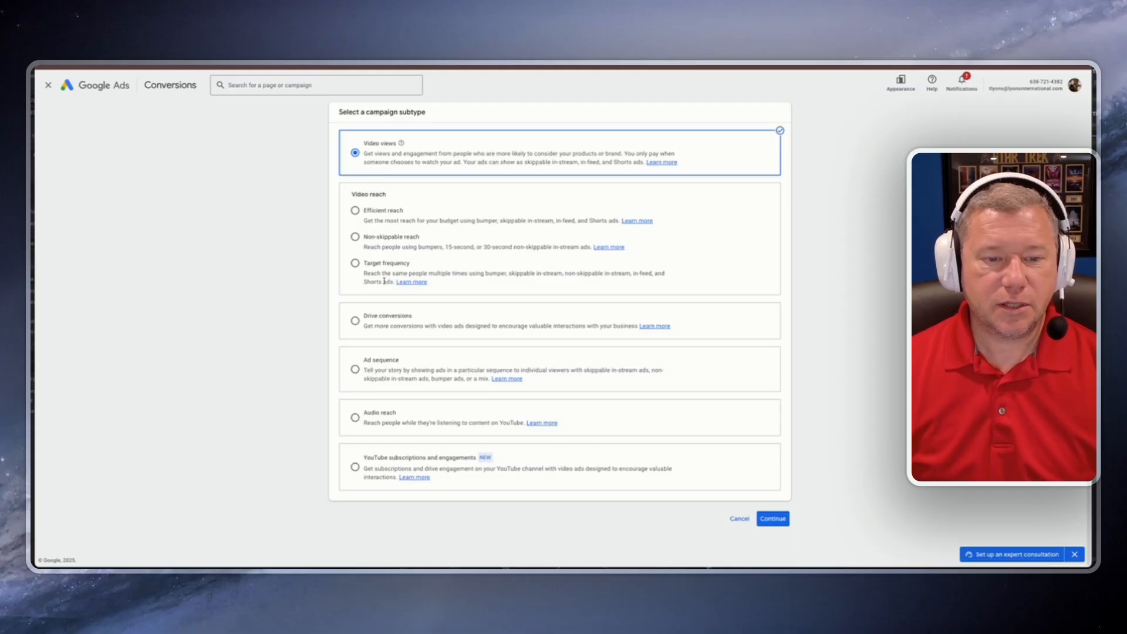
Step: Select the Drive conversions campaign subtype and continue to campaign setup
left_click(355, 321)
scroll(333, 368, "down", 1)
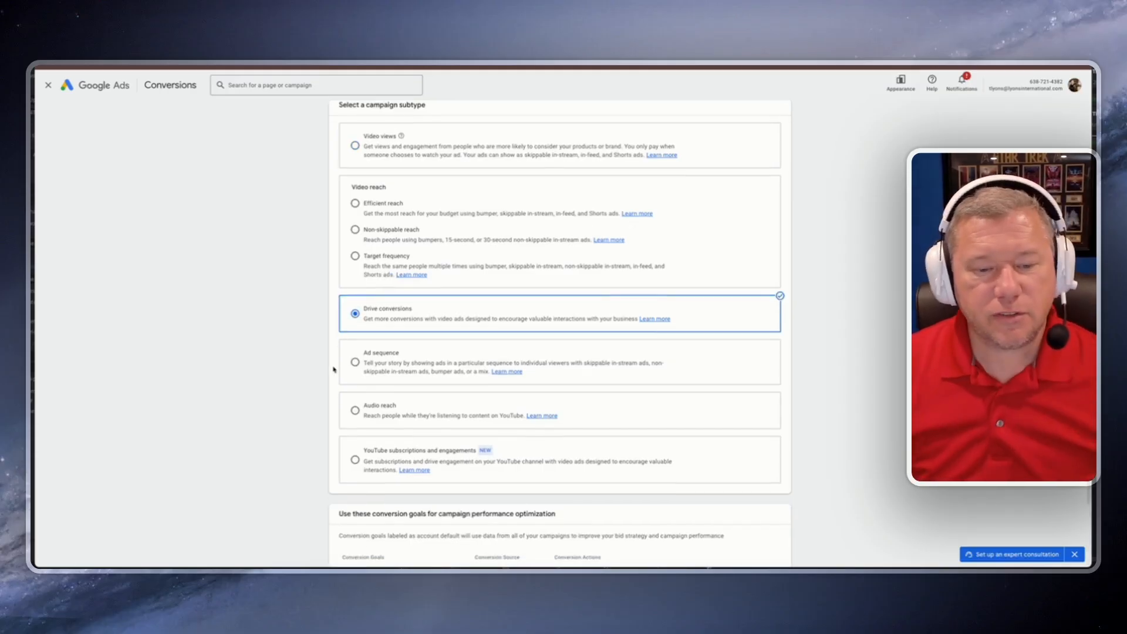
scroll(334, 369, "down", 3)
mouse_move(615, 450)
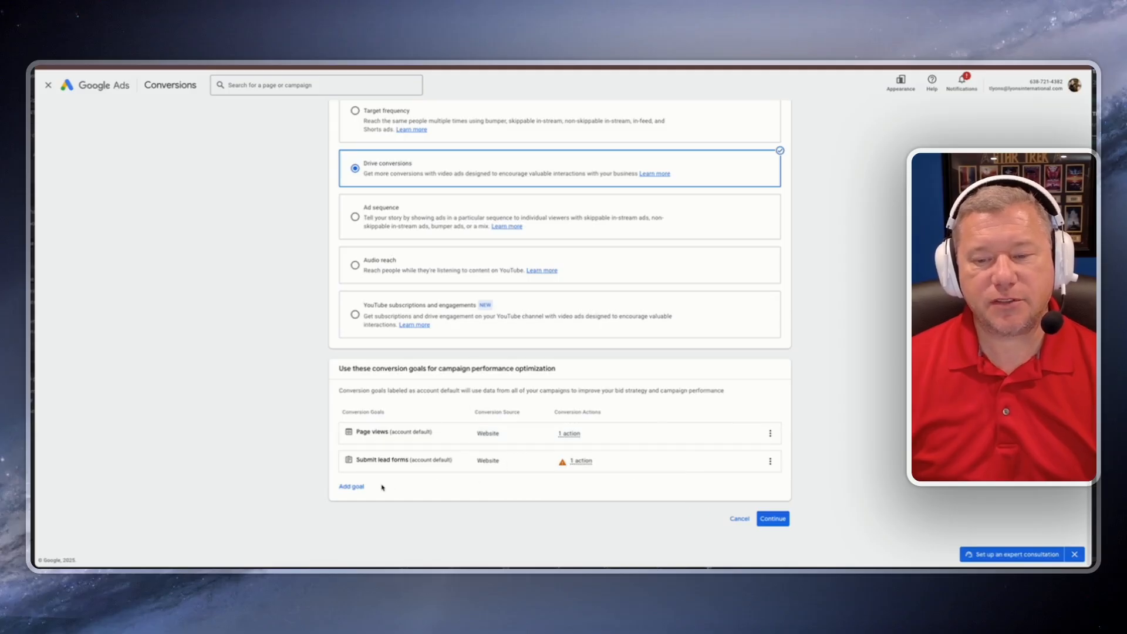
left_click(773, 518)
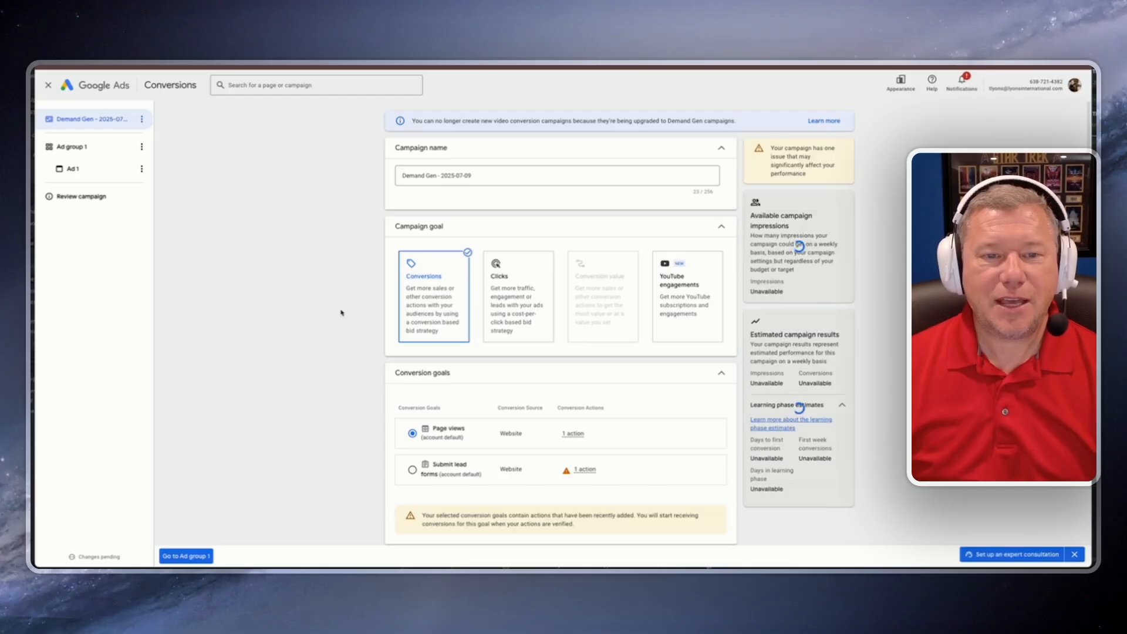
Step: Rename the campaign as Market Report Traffic Ads
left_click_drag(490, 175, 352, 178)
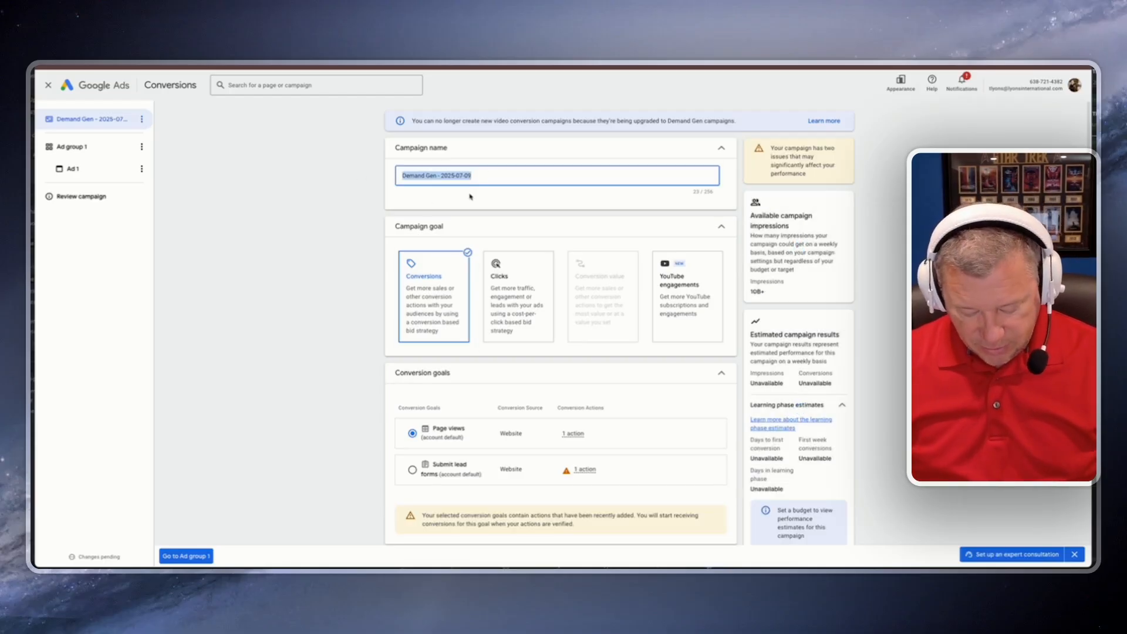
type("Market Report")
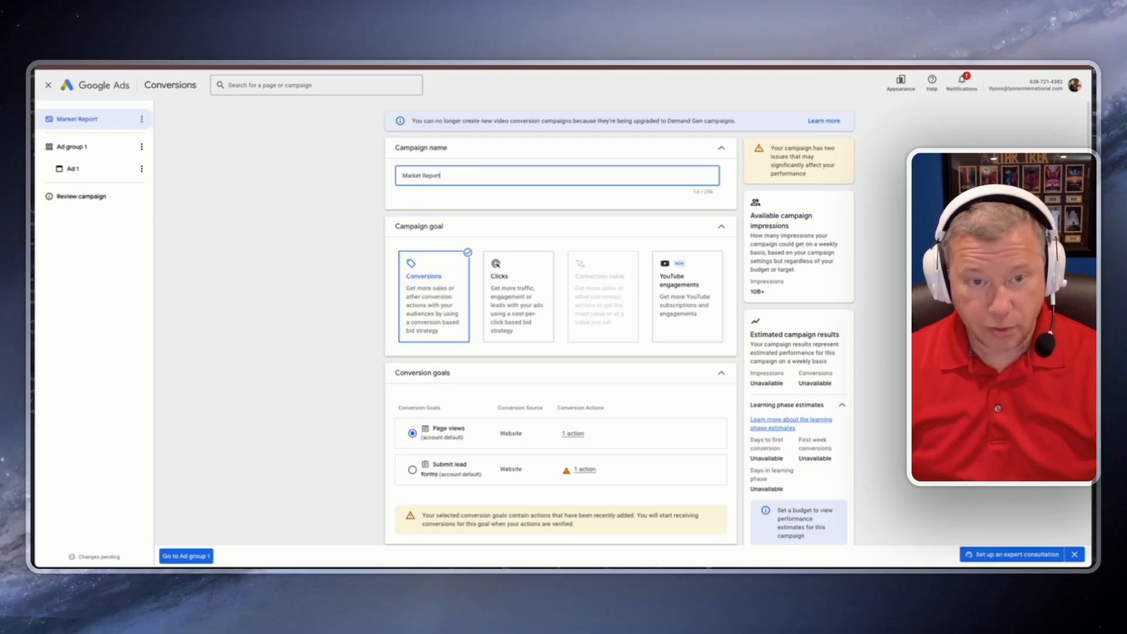
type(" Traffic Ads")
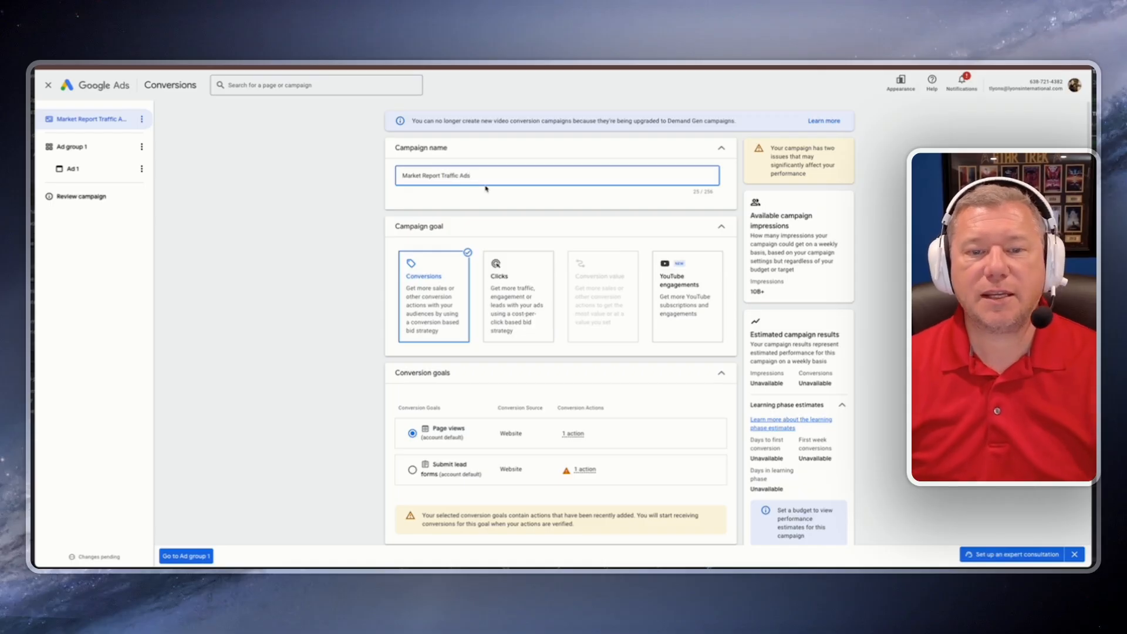
Step: Set the campaign goal to Clicks and enter a daily budget of CA$5.00
left_click(526, 295)
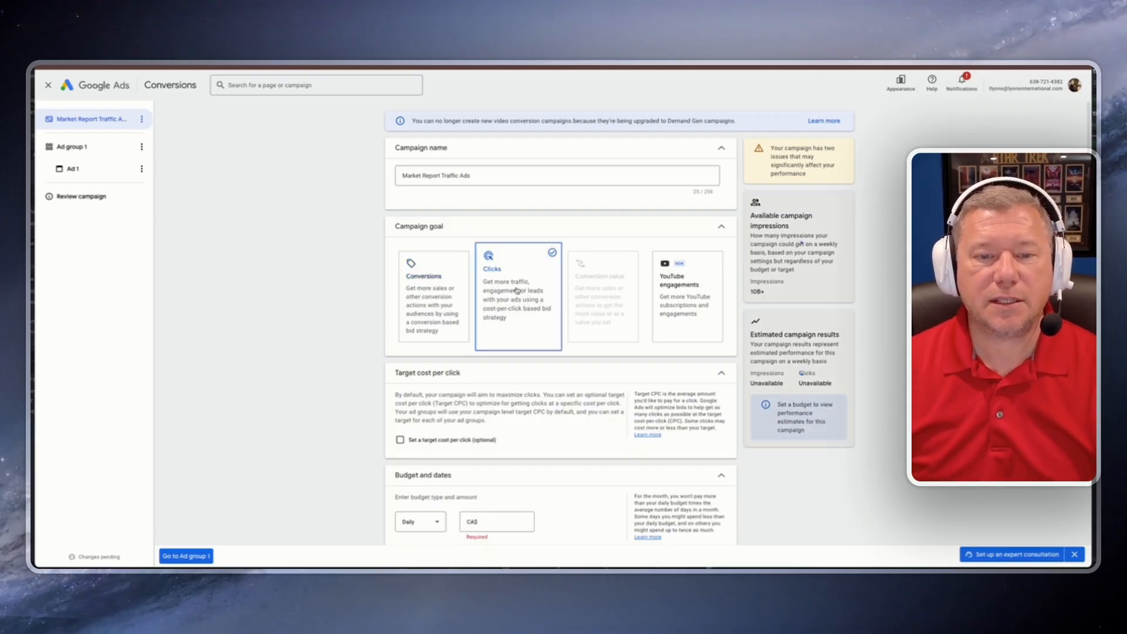
scroll(342, 329, "down", 3)
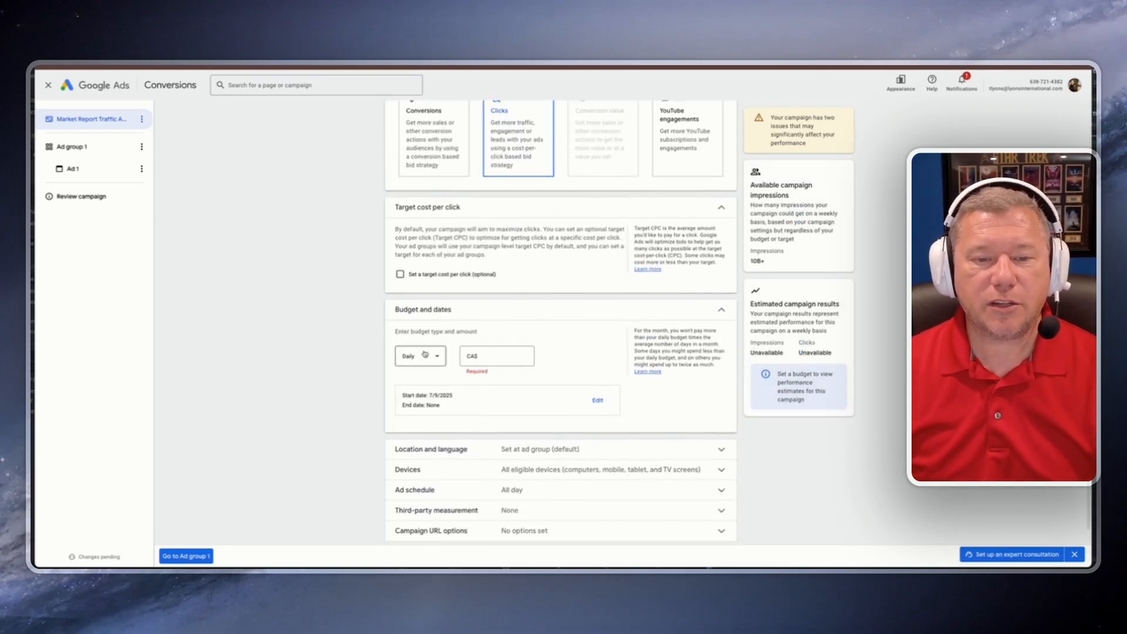
left_click(519, 358)
type("5.00")
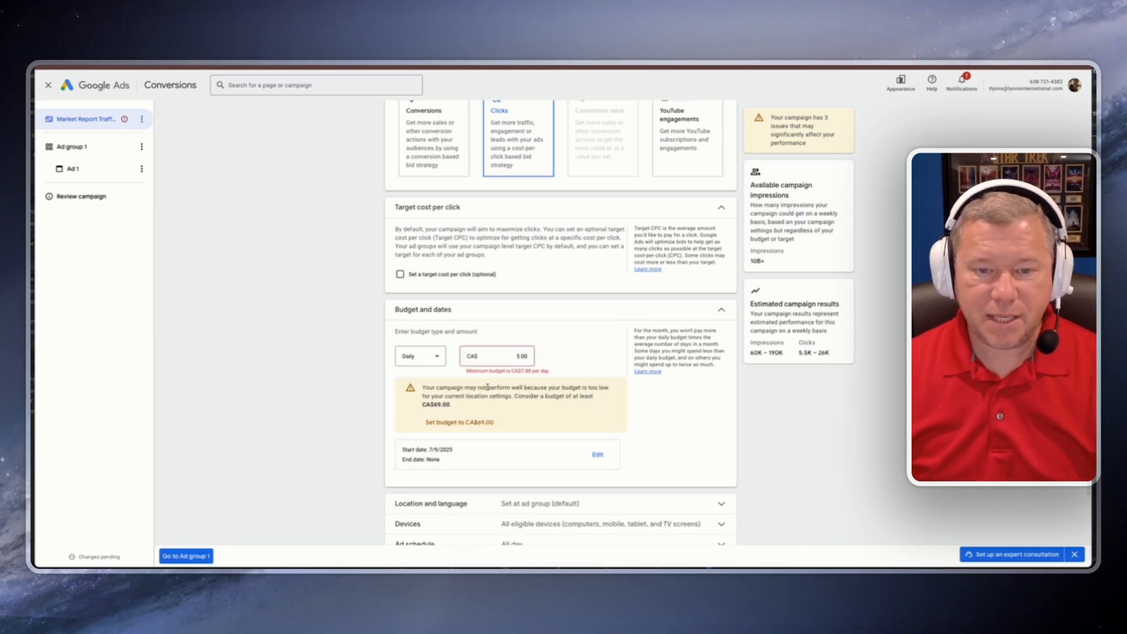
left_click_drag(495, 388, 595, 388)
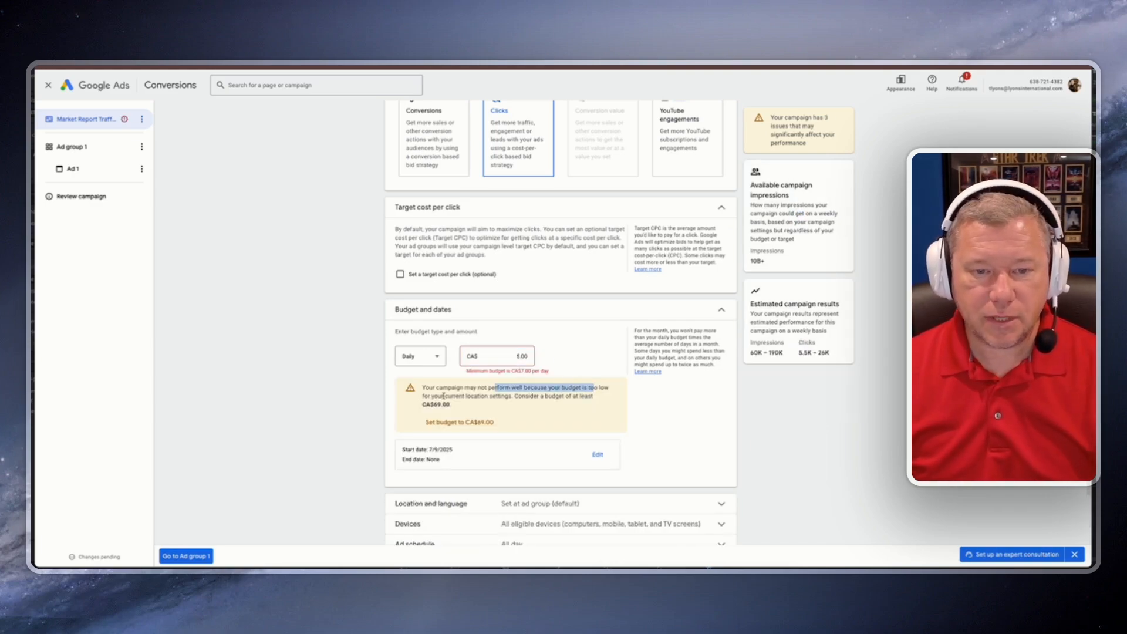
left_click_drag(444, 397, 473, 397)
Step: Open the location and language settings and enable campaign-level location and language targeting
scroll(403, 413, "down", 2)
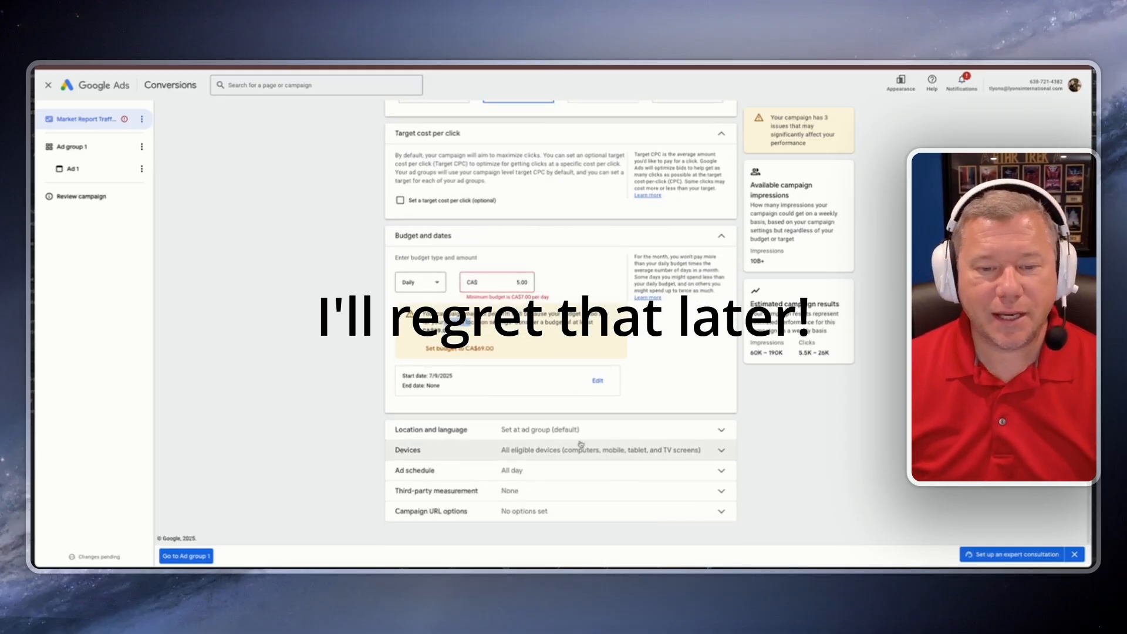
left_click(636, 434)
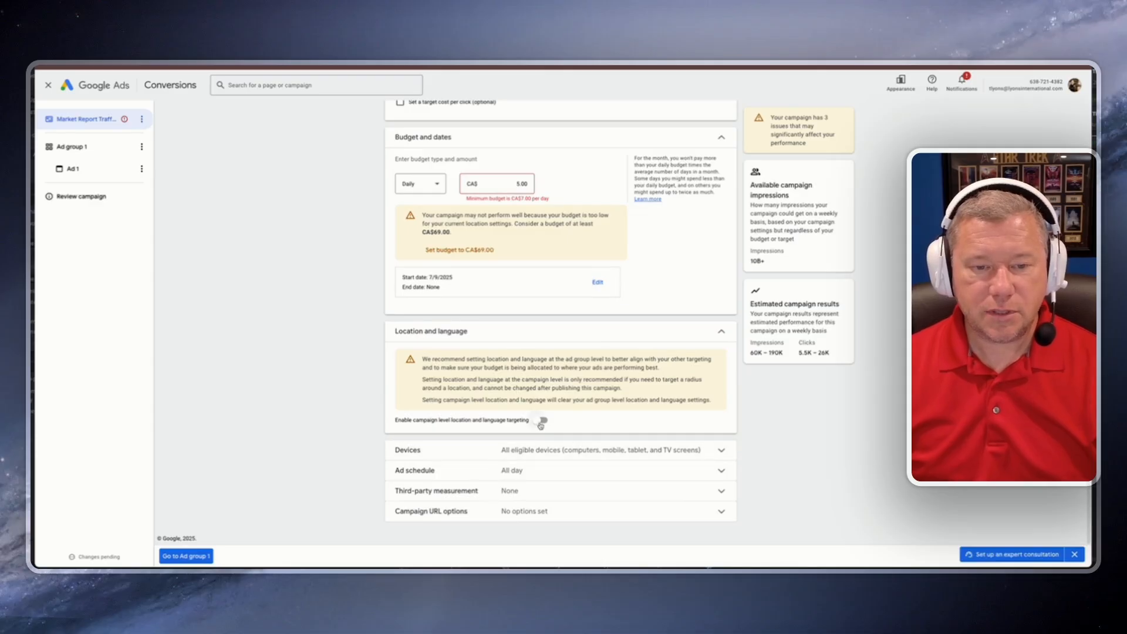
left_click(541, 420)
Step: Choose to enter another location and include Belleville, Ontario, Canada as a target location
scroll(541, 422, "down", 2)
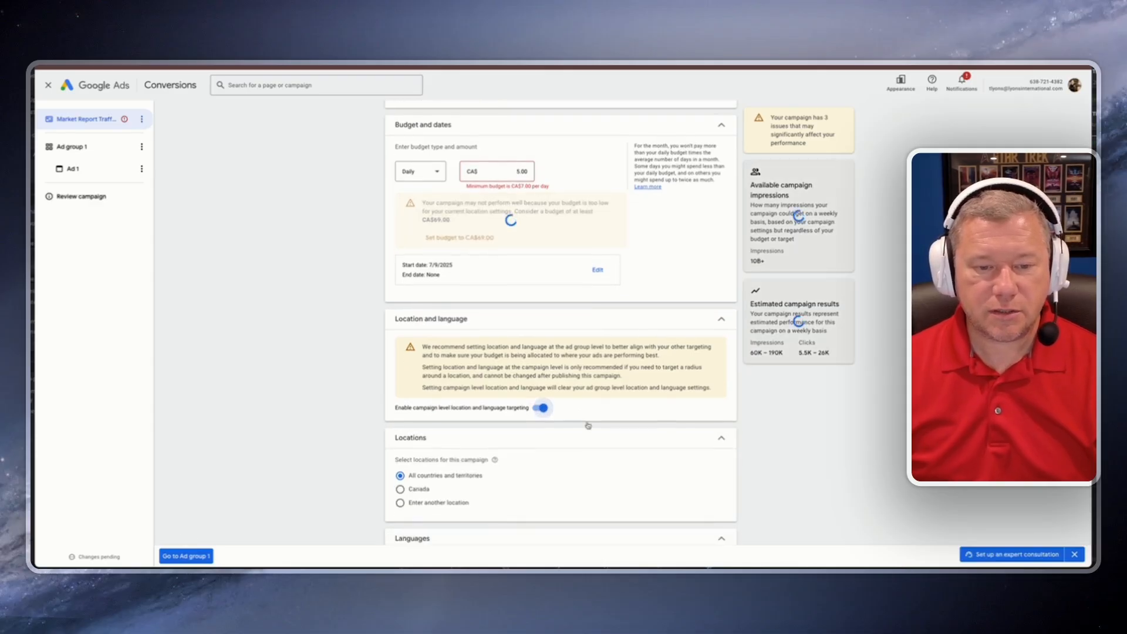
left_click(401, 392)
scroll(403, 393, "down", 1)
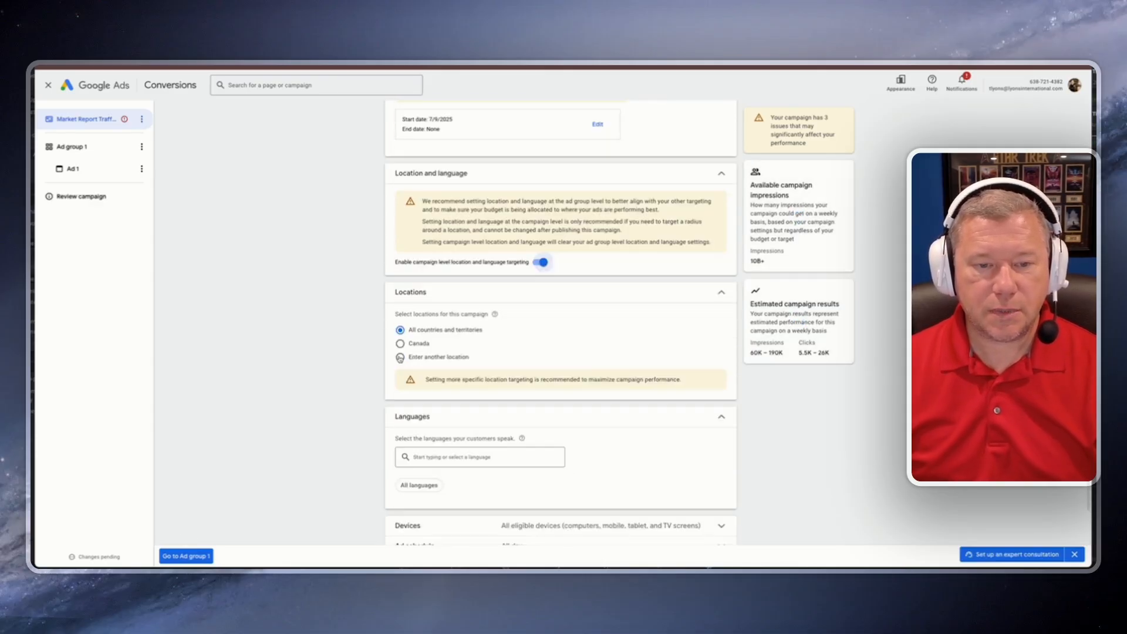
left_click(440, 383)
type("B")
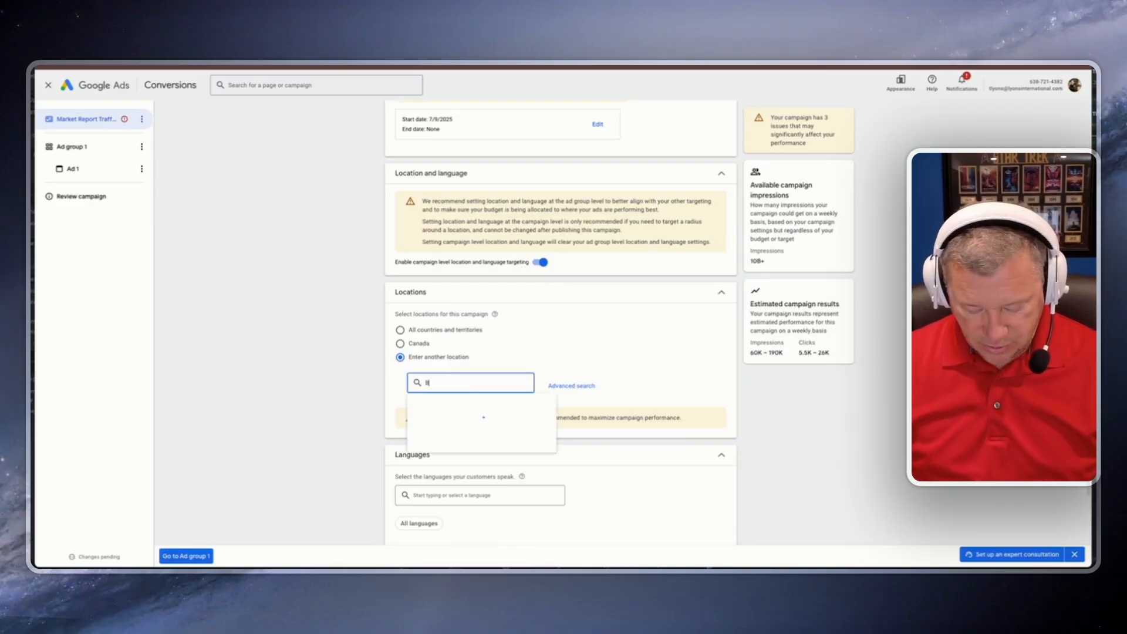
type("elleville")
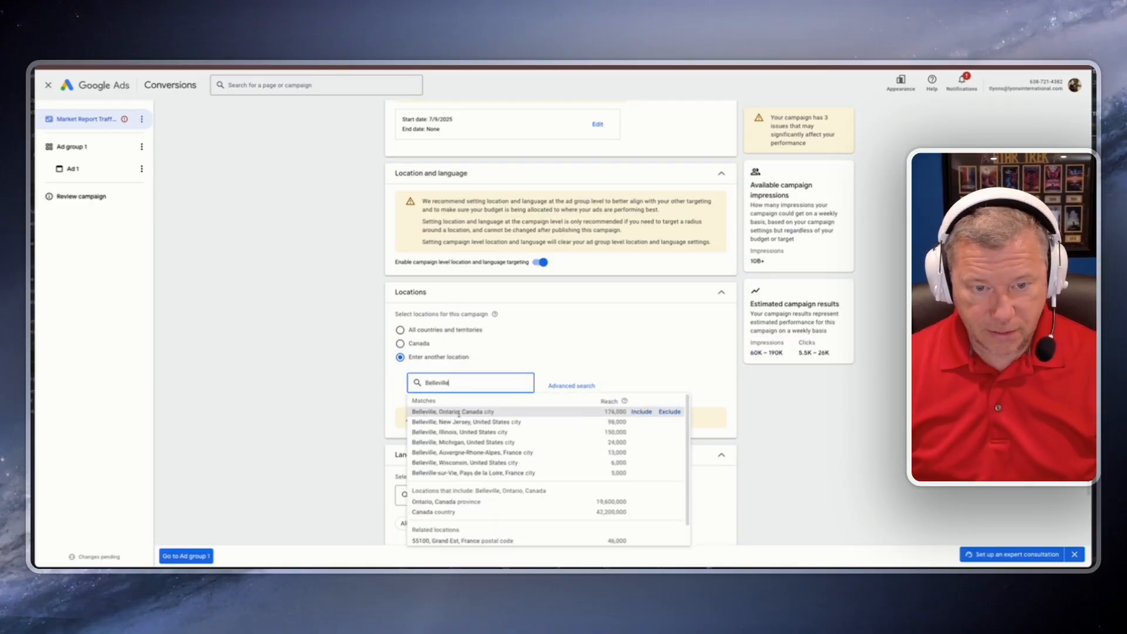
left_click(642, 412)
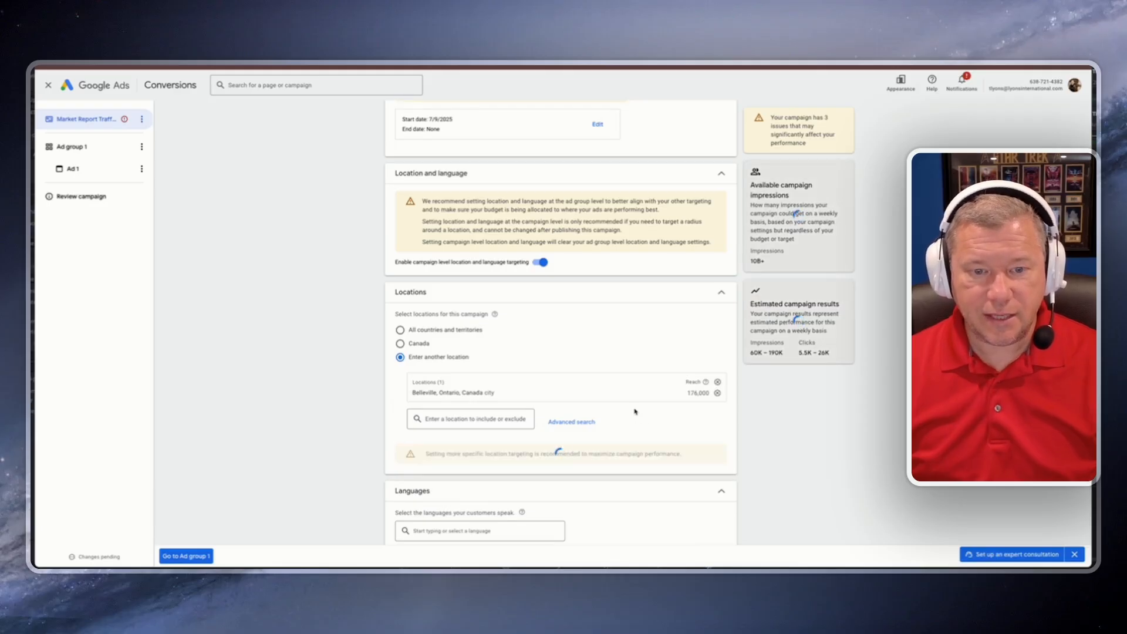
scroll(699, 312, "down", 2)
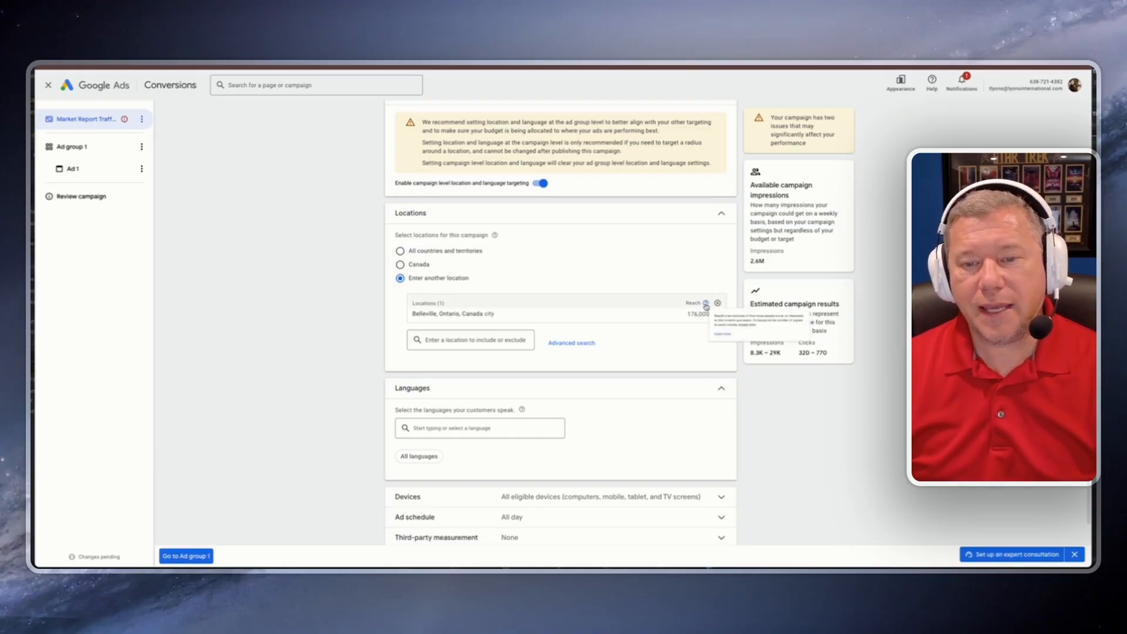
mouse_move(707, 306)
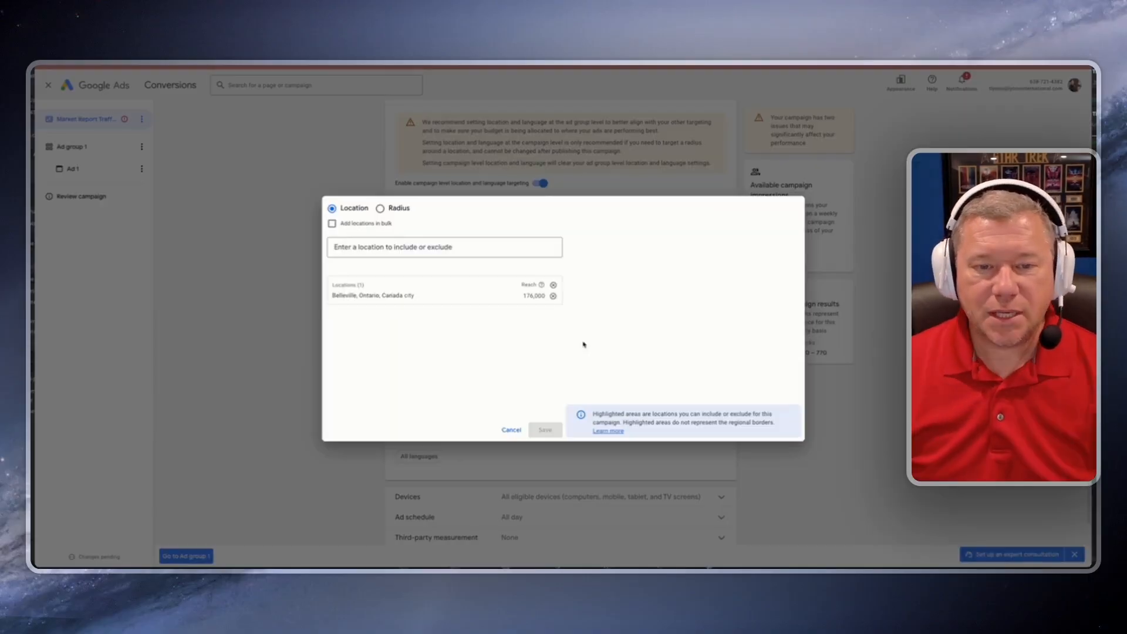
left_click(576, 343)
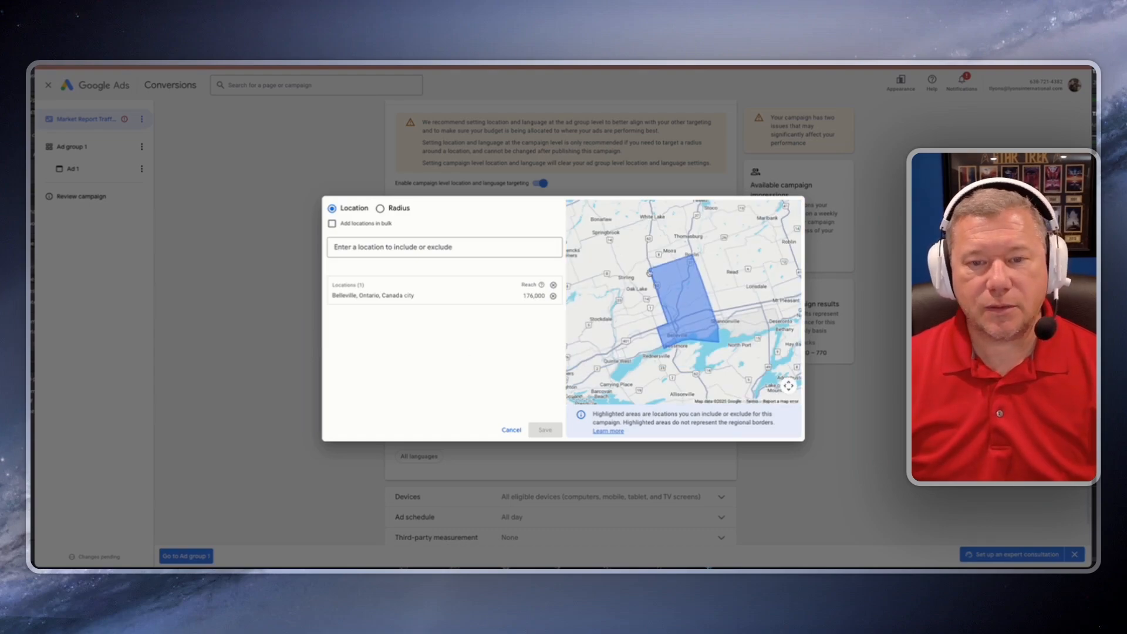
left_click(513, 430)
Step: Open the advanced location search and include Prince Edward, Ontario, Canada
left_click(591, 343)
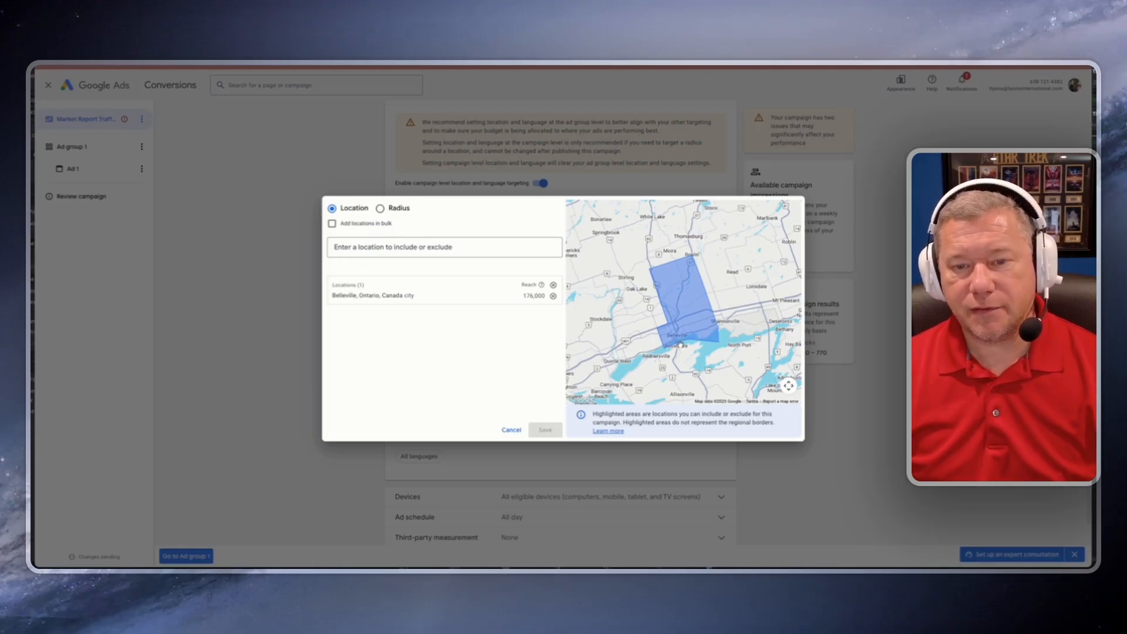
left_click(411, 247)
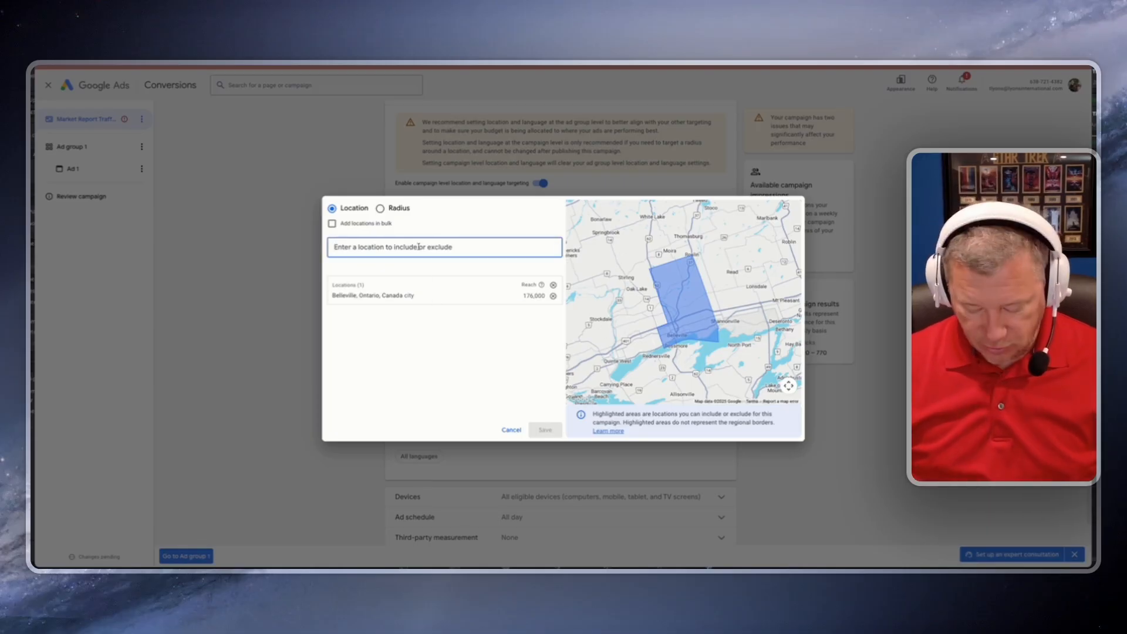
type("Prince Edward")
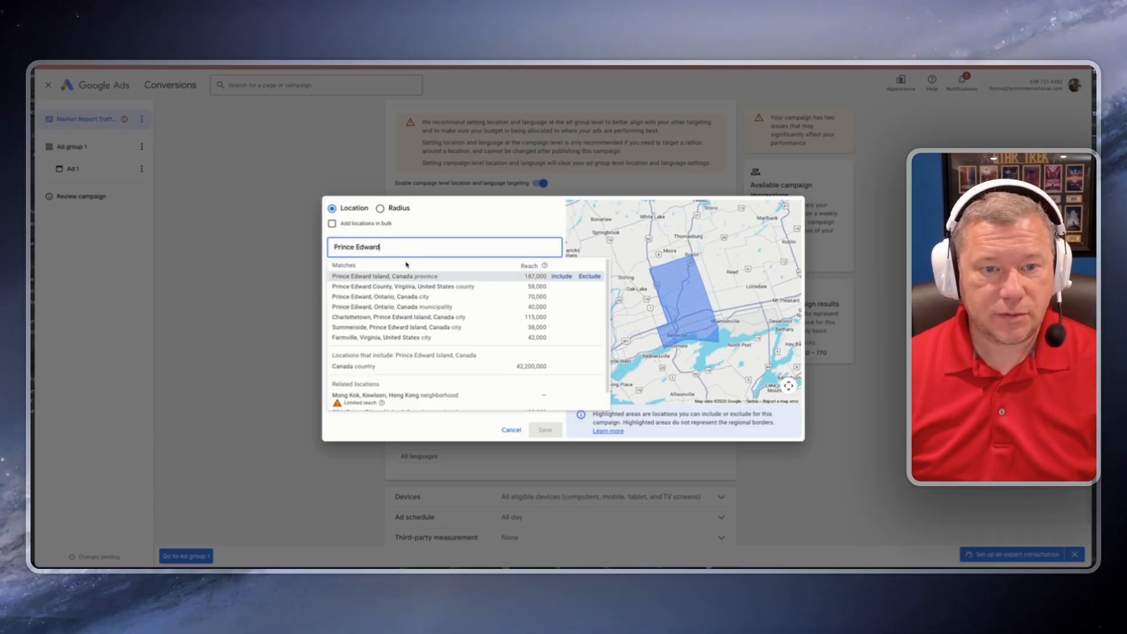
left_click(381, 297)
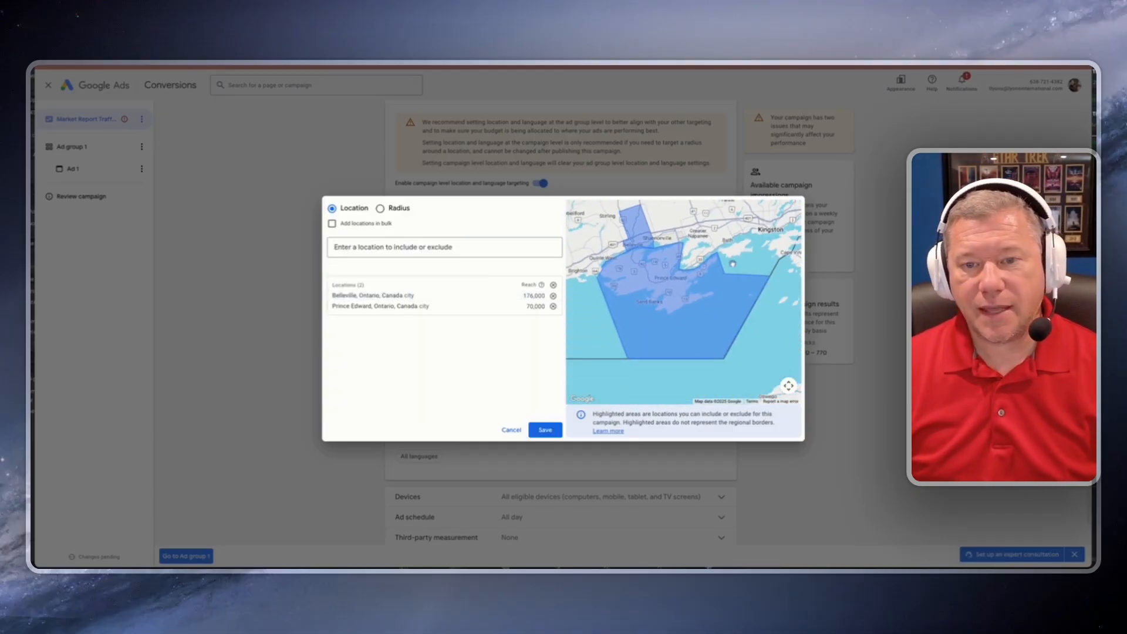
Step: Include Quinte West, Ontario, Canada as a further location and save the location list
left_click(370, 247)
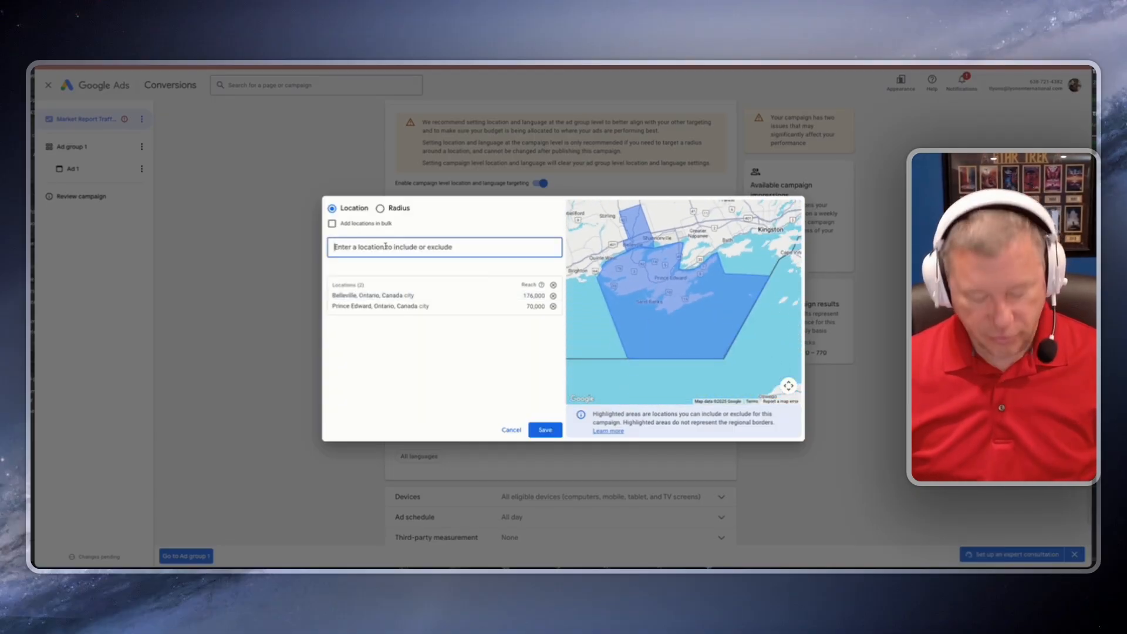
type("Qujinte West")
left_click(383, 277)
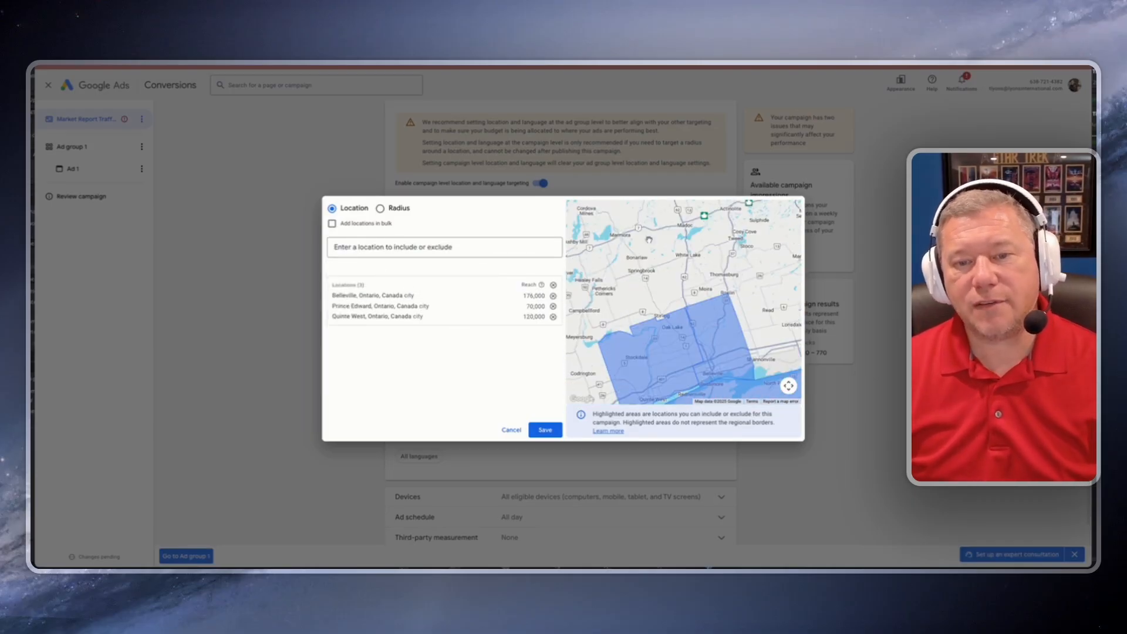
left_click_drag(729, 393, 698, 272)
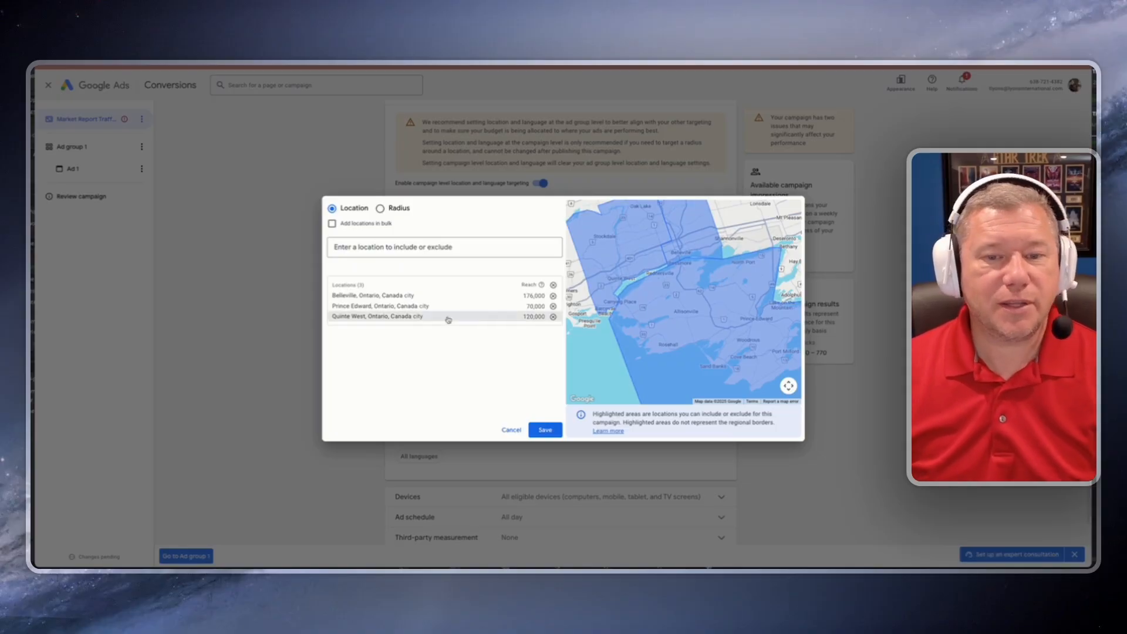
left_click(545, 431)
Step: Open the Devices settings and choose to set specific targeting for devices
scroll(441, 387, "down", 1)
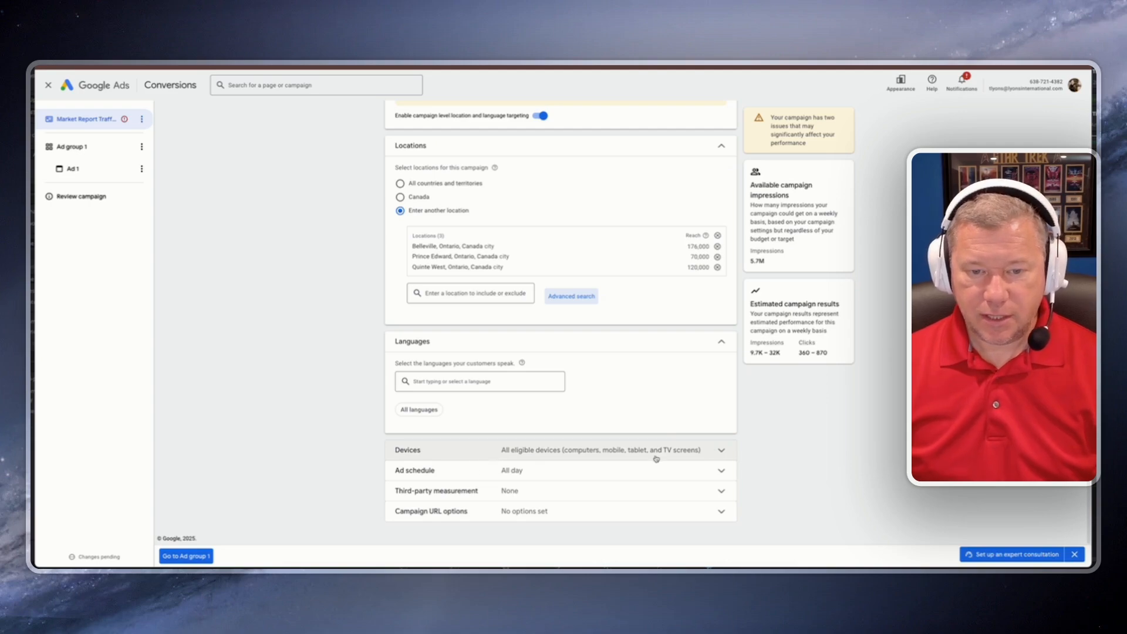
left_click(719, 453)
scroll(374, 432, "down", 1)
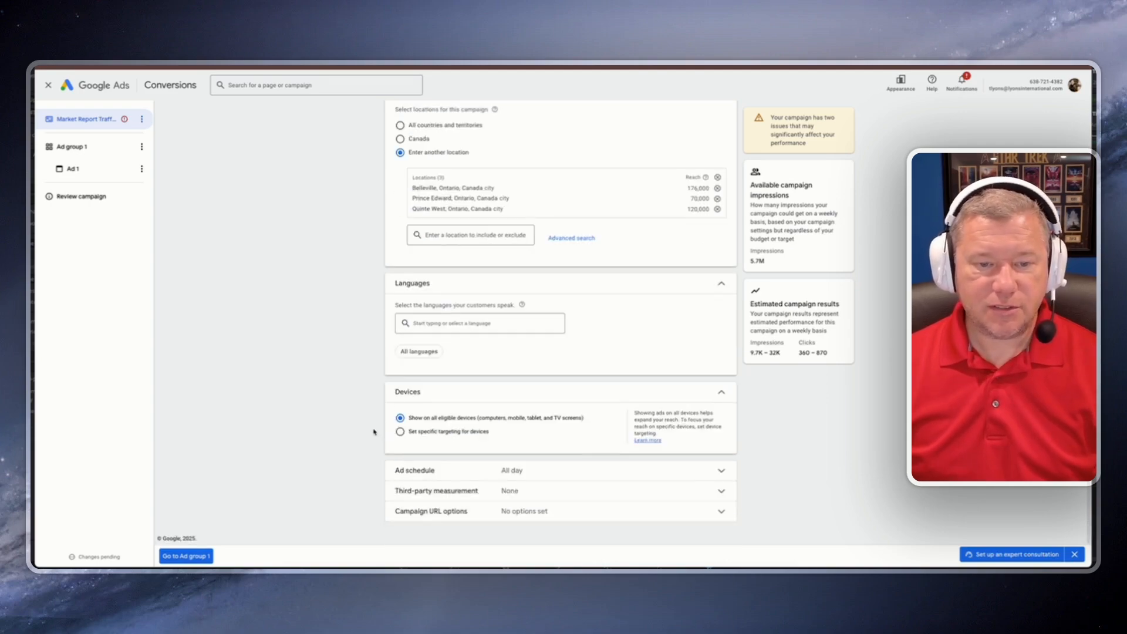
left_click(400, 432)
scroll(327, 417, "down", 3)
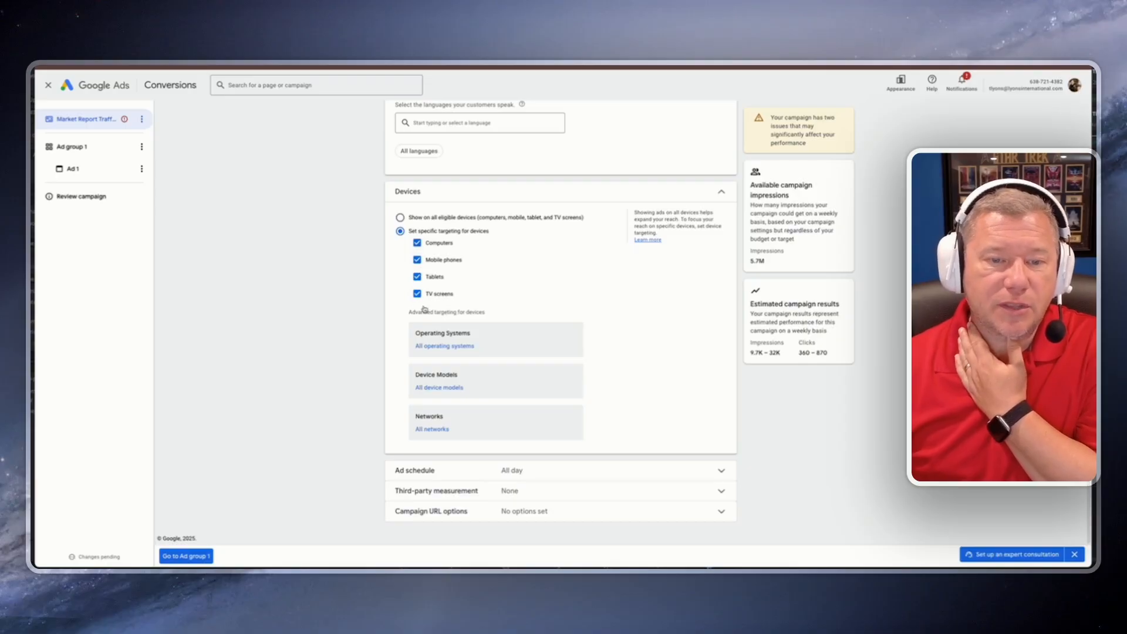
Step: Switch device targeting to all eligible devices and schedule ads for all days from 6:00 AM to 1:00 AM
left_click(400, 218)
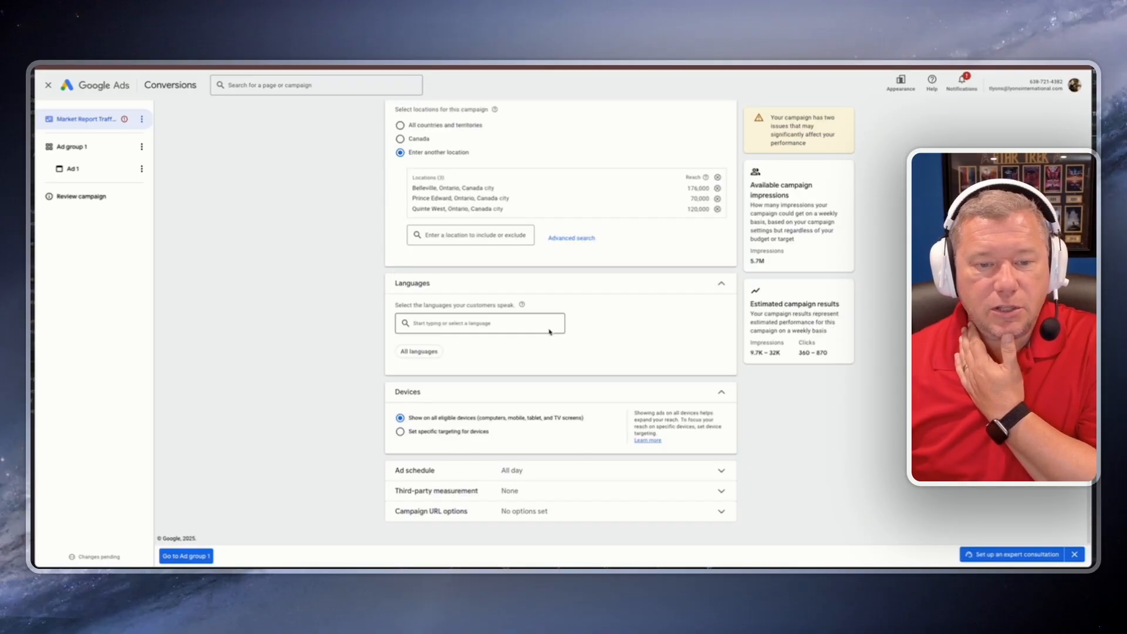
left_click(564, 472)
scroll(568, 476, "down", 2)
left_click(521, 418)
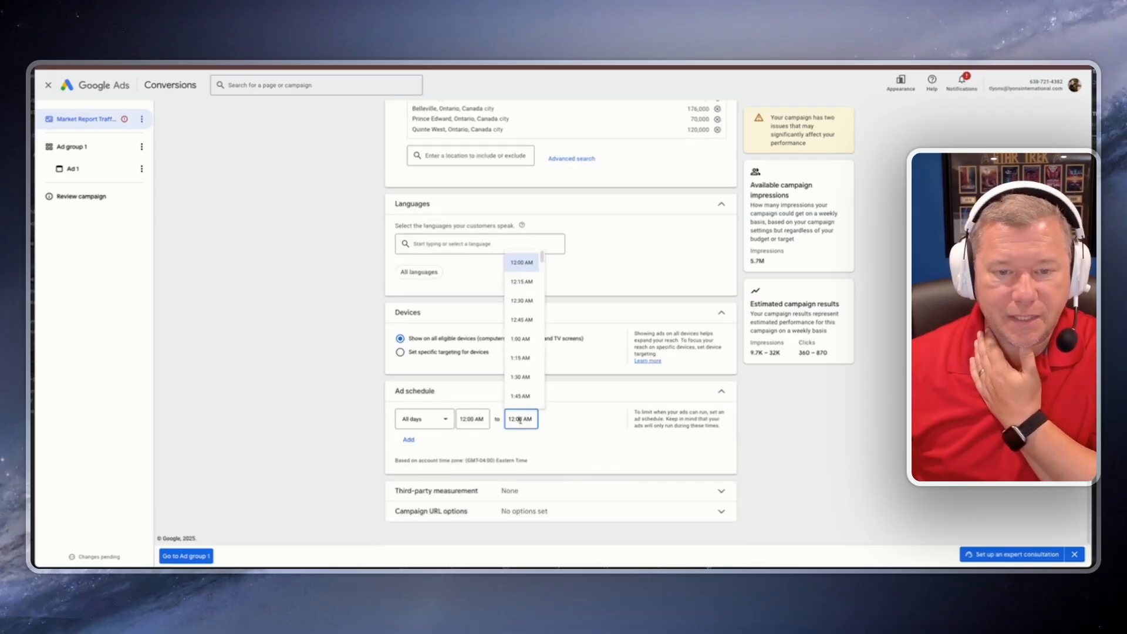
scroll(521, 353, "down", 3)
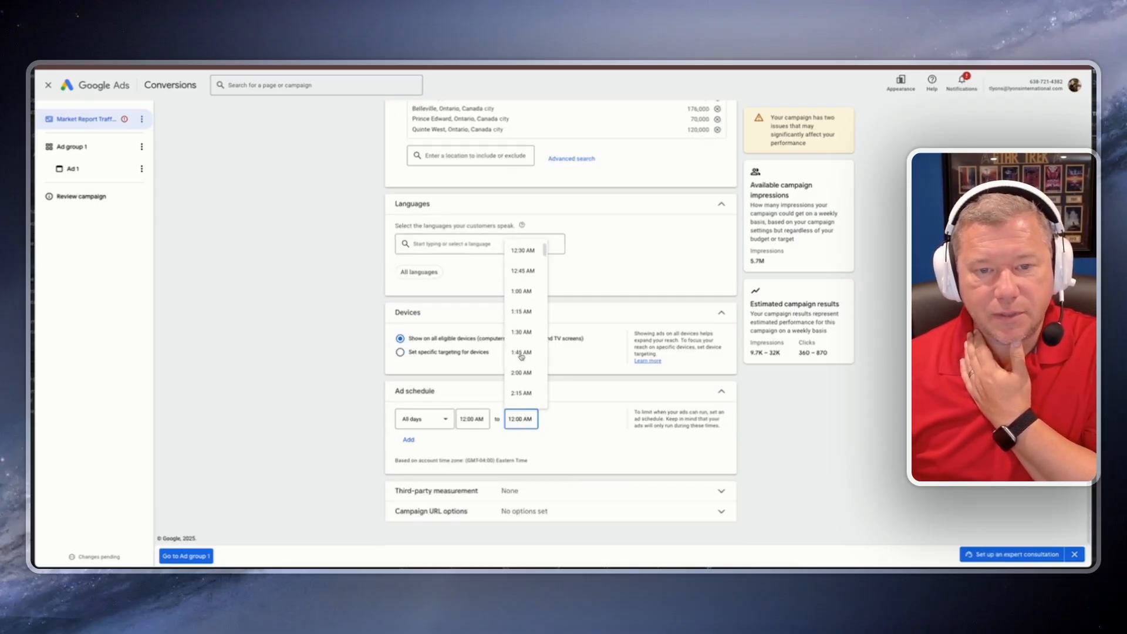
left_click(472, 418)
scroll(480, 340, "down", 4)
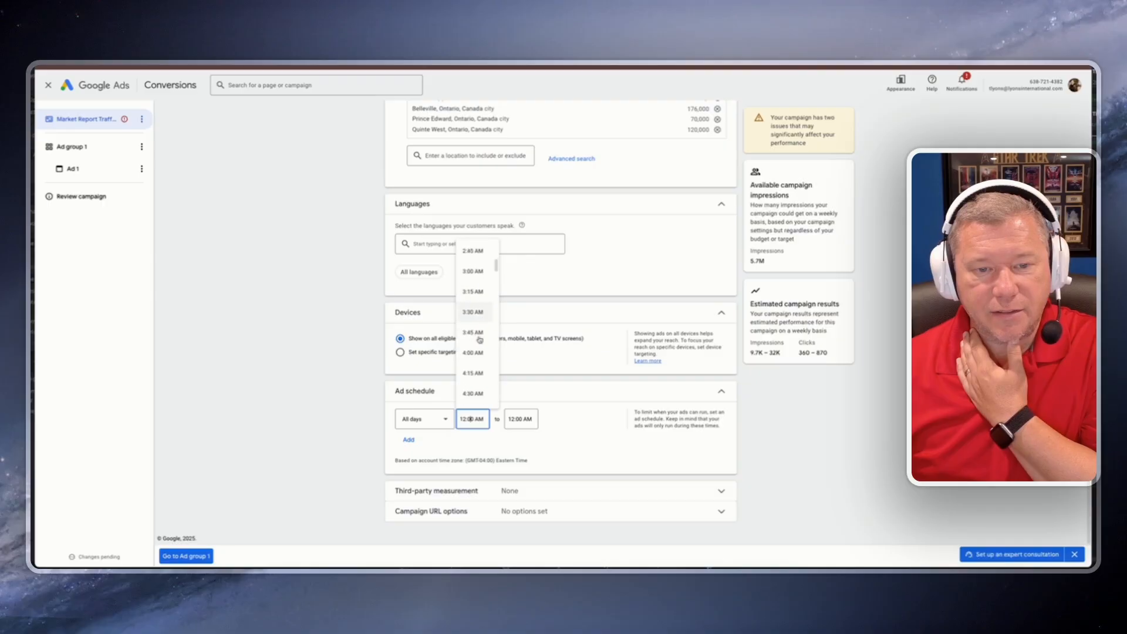
left_click(474, 370)
left_click(522, 420)
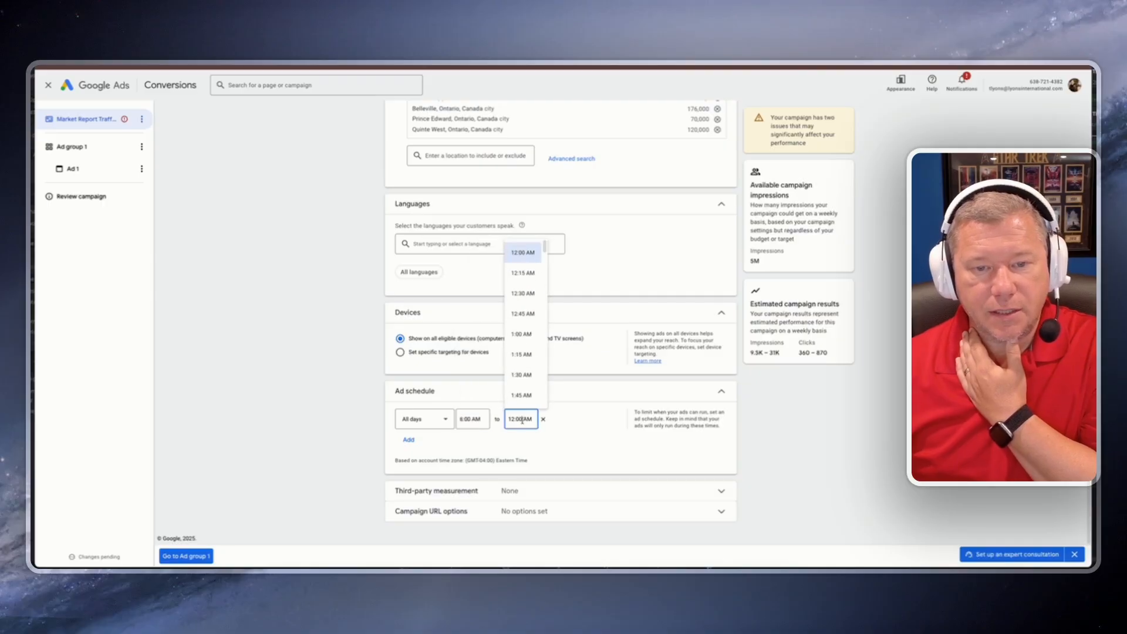
left_click(521, 334)
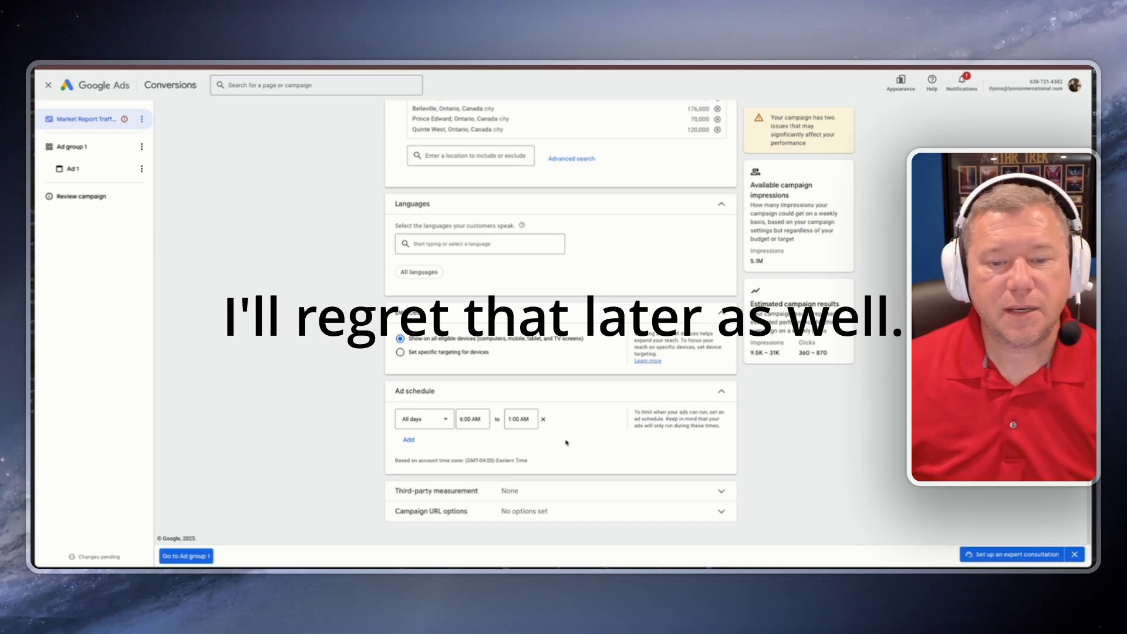
Step: Expand the Third-party measurement and Campaign URL options sections and review their fields
left_click(669, 496)
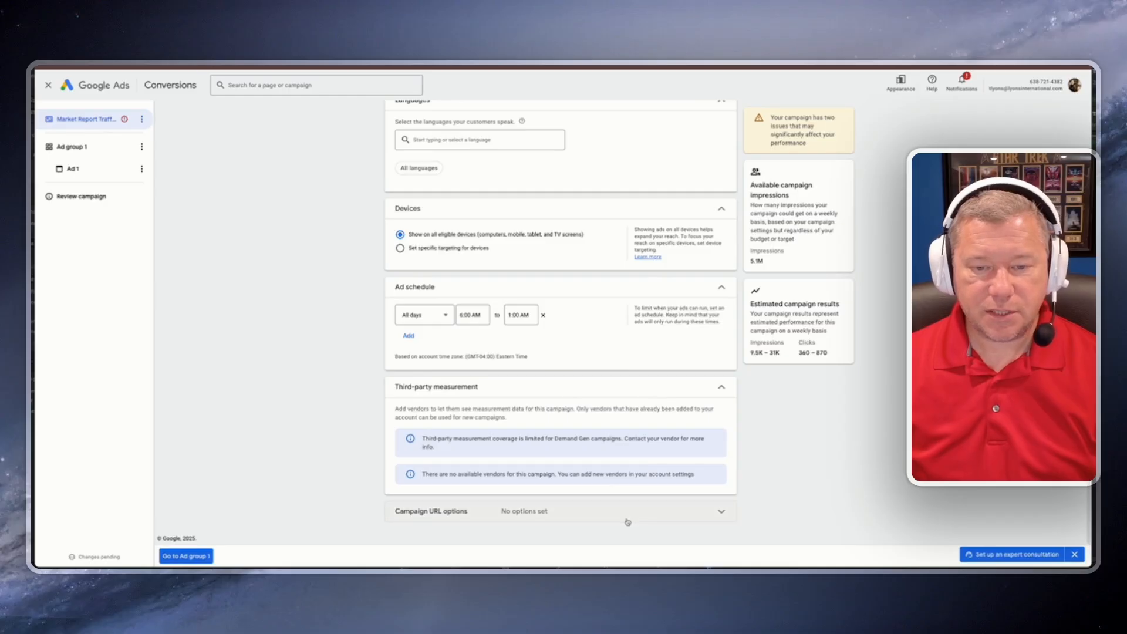
left_click(625, 513)
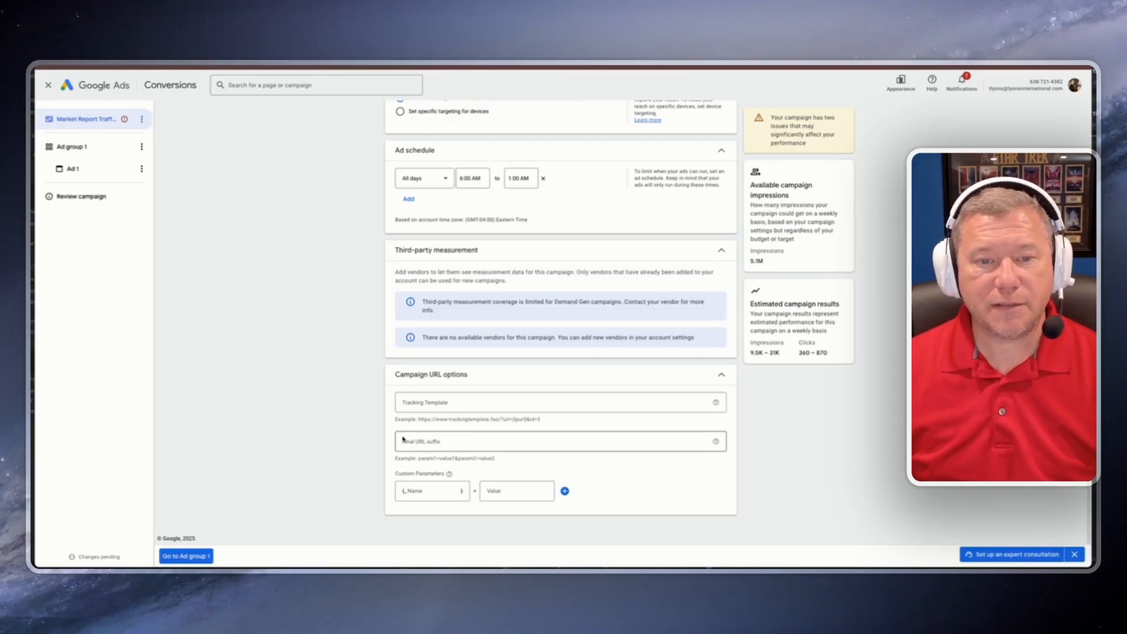
scroll(396, 439, "up", 15)
scroll(395, 438, "up", 2)
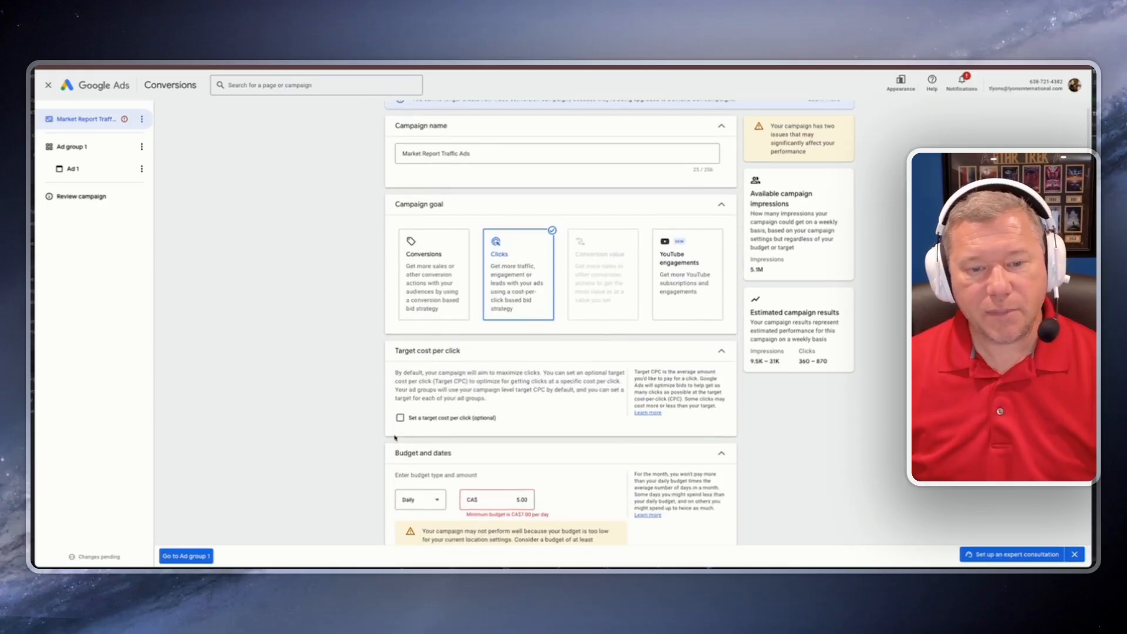
scroll(397, 439, "down", 8)
scroll(398, 439, "down", 10)
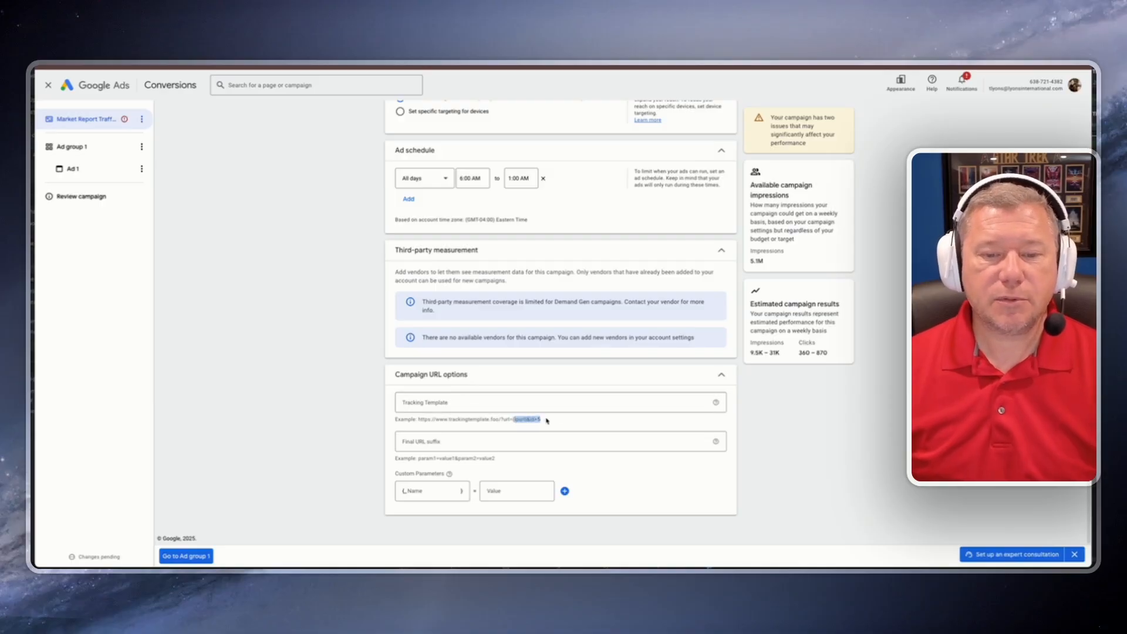
left_click(483, 442)
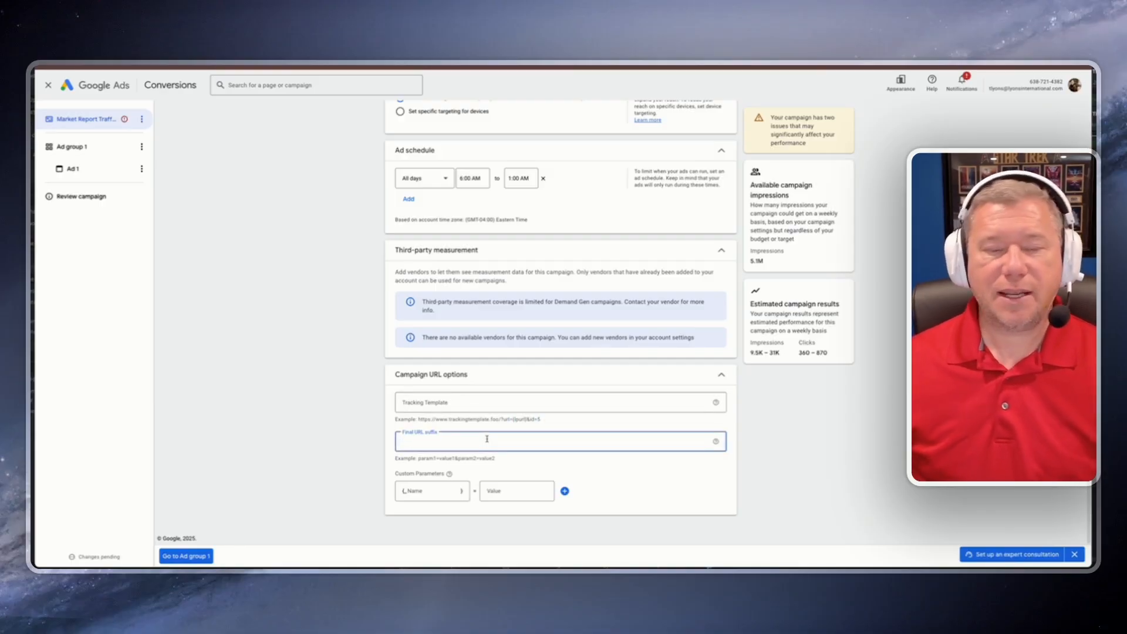
left_click(346, 429)
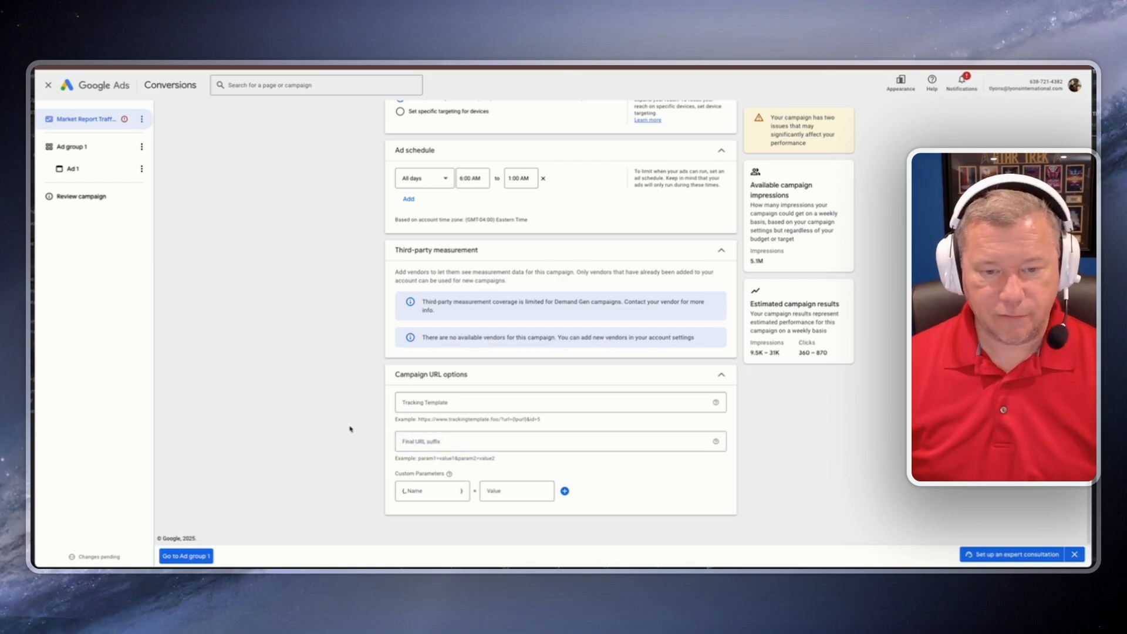
Step: Open the ad and rename it July Market Report
left_click(186, 557)
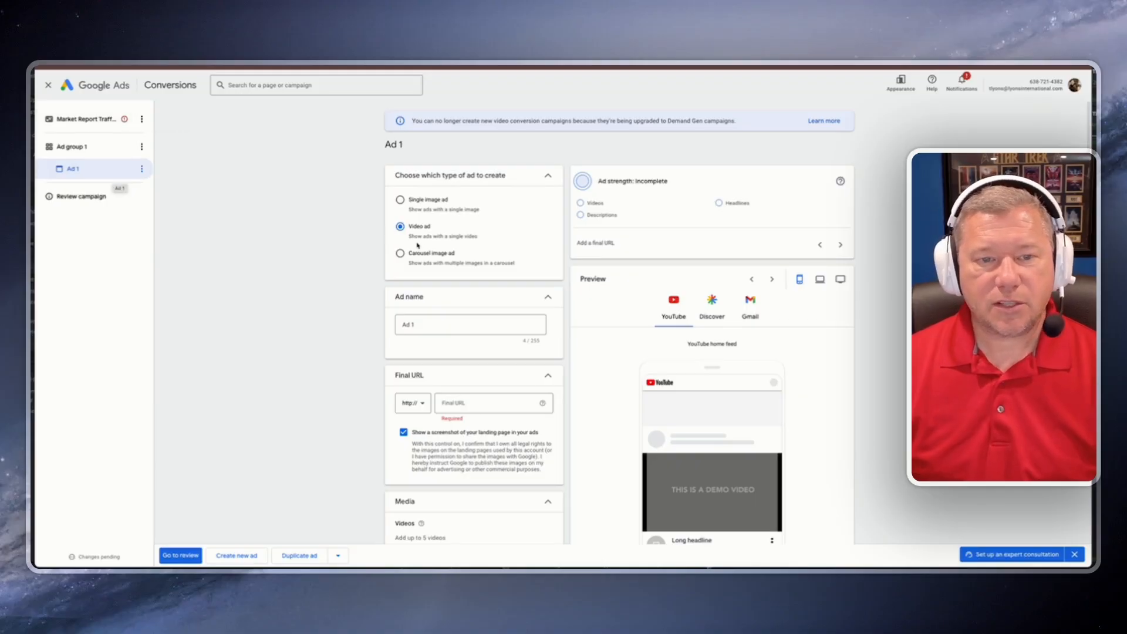
triple_click(424, 325)
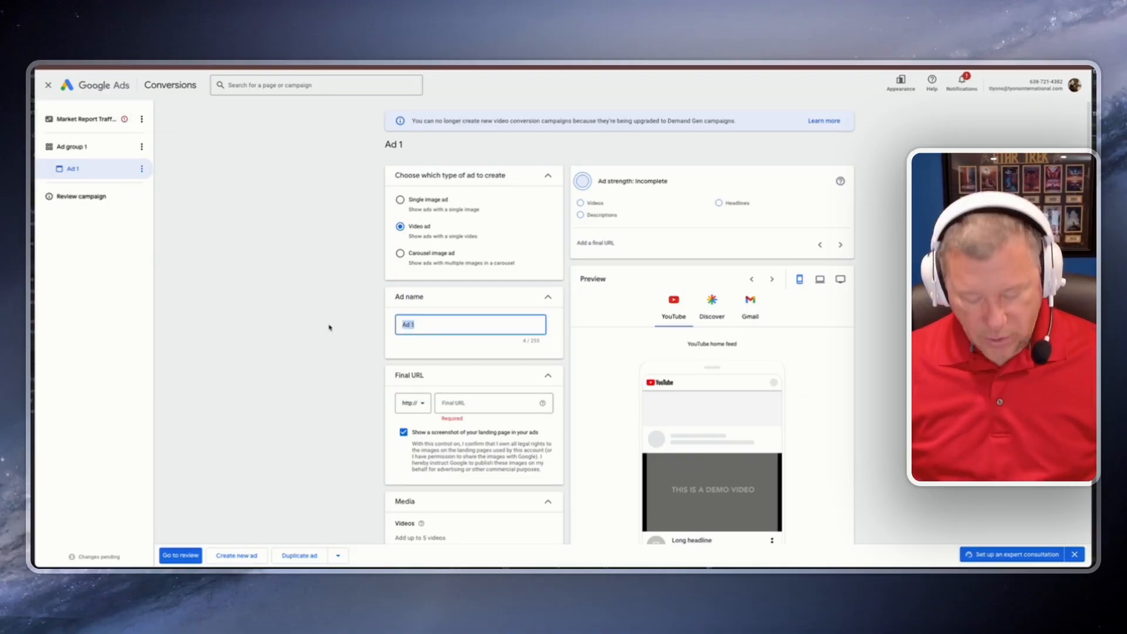
type("June")
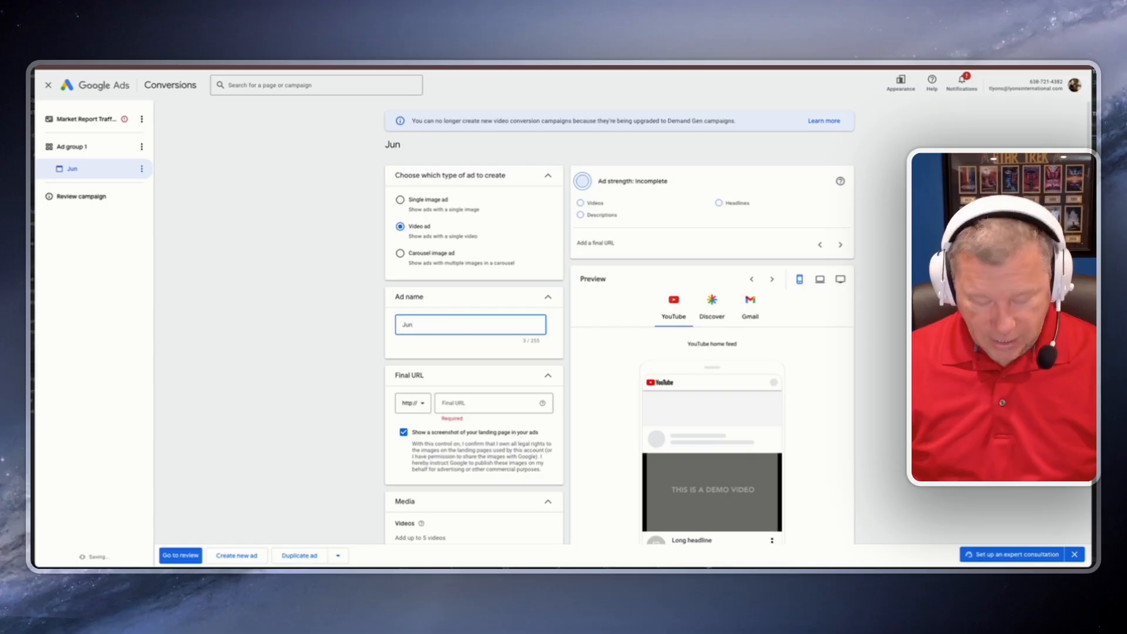
key("BackSpace")
type("ly Mrket Report")
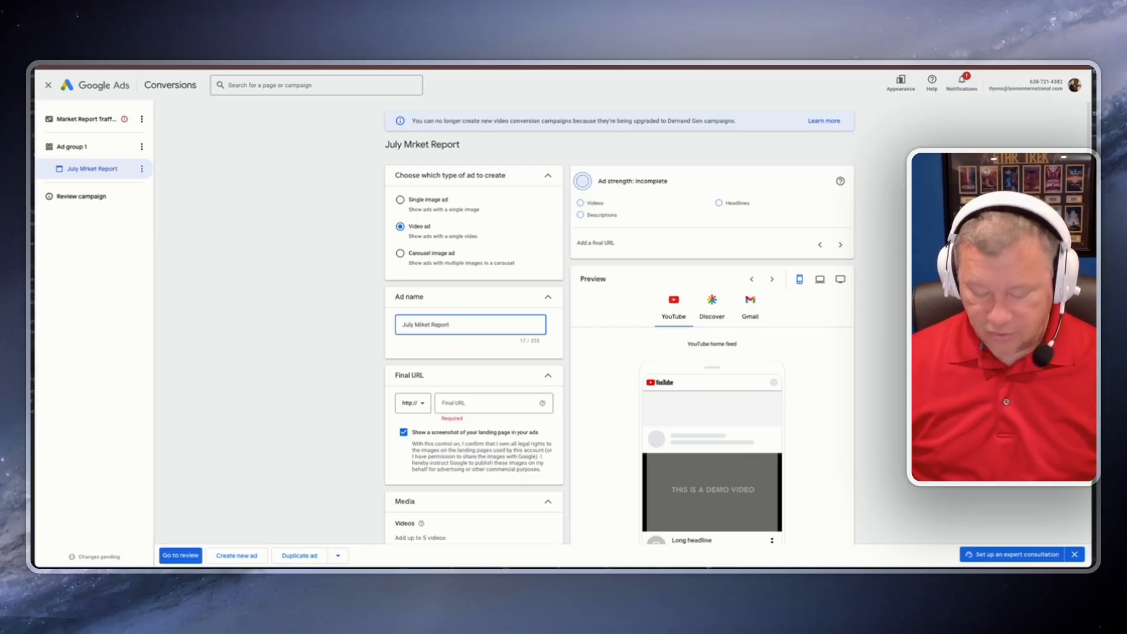
type("a")
left_click(485, 347)
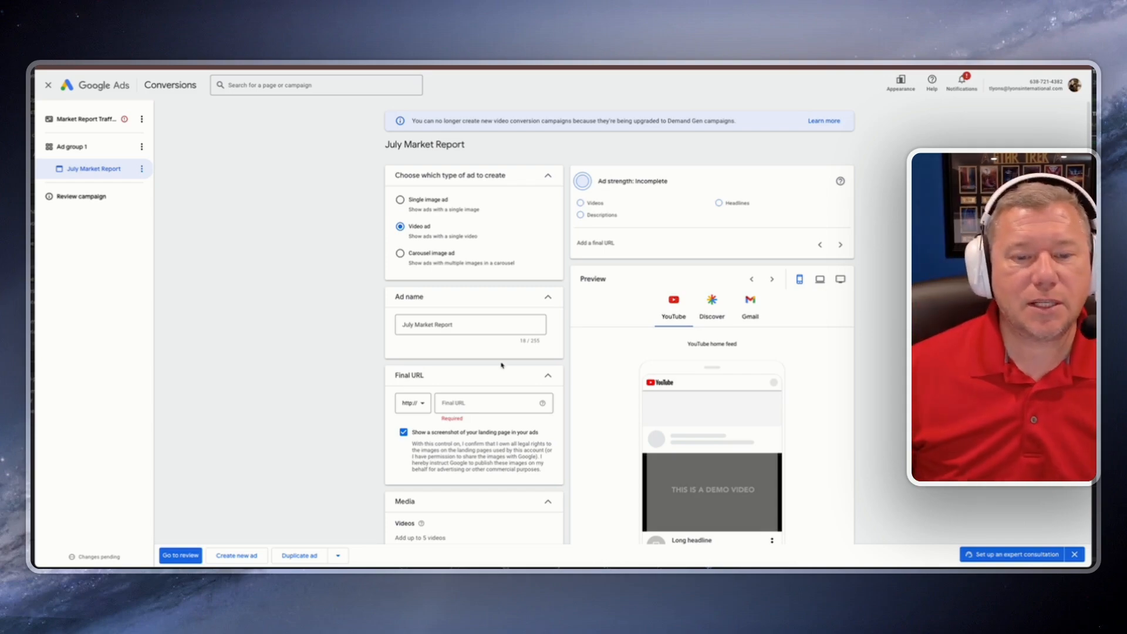
Step: Copy the Market Report page address from the real estate website and paste it as the ad's final URL
left_click(475, 403)
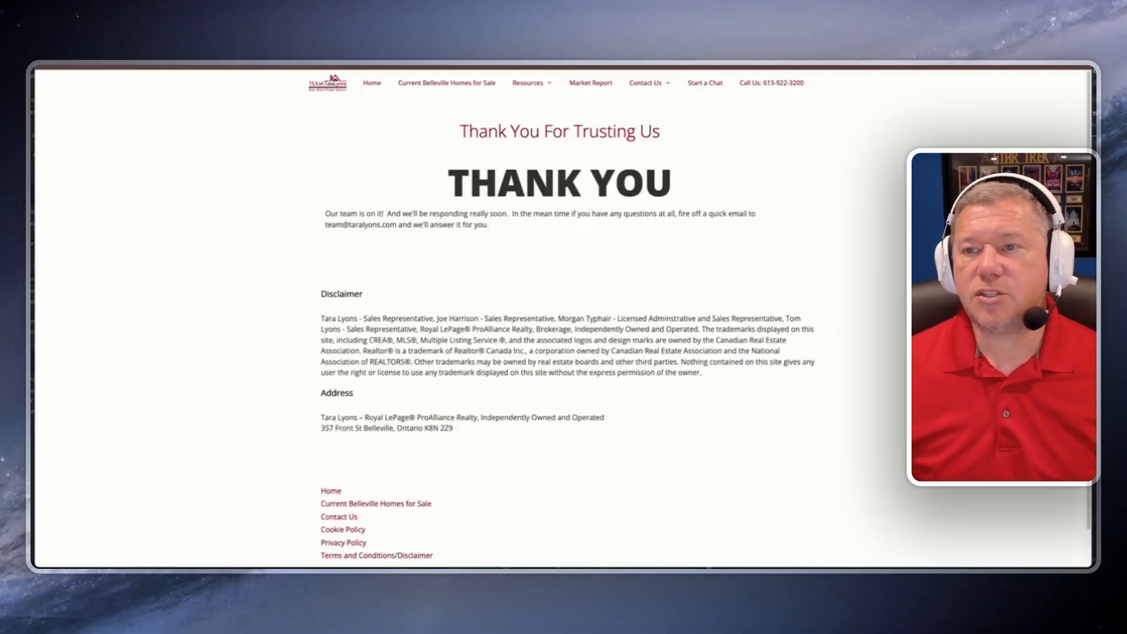
left_click(590, 89)
right_click(136, 62)
left_click(162, 121)
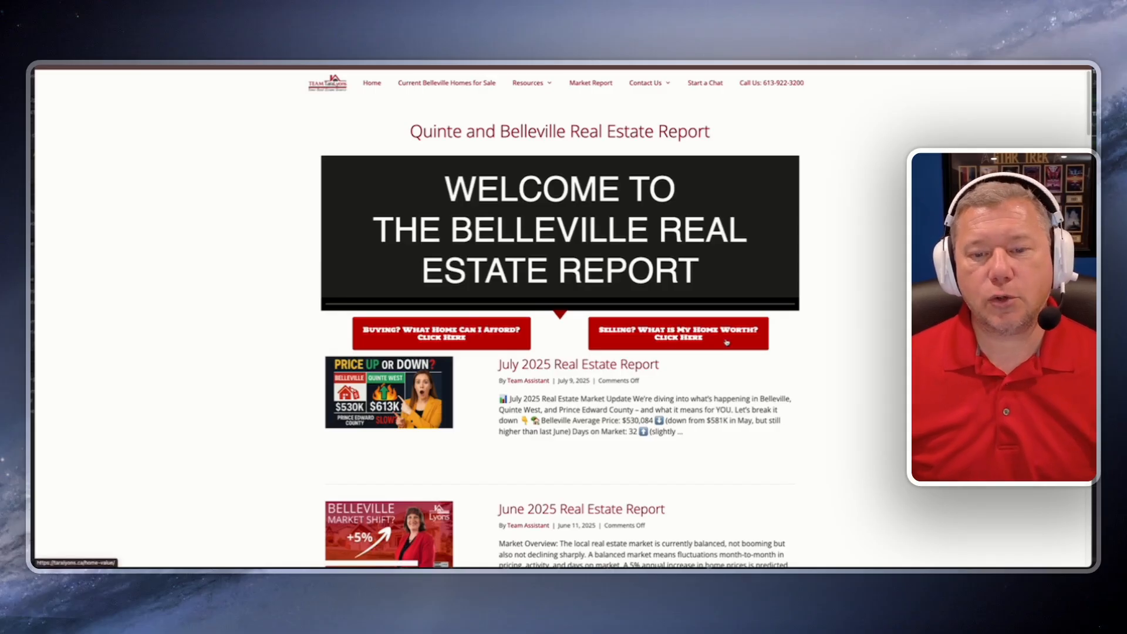
scroll(470, 395, "down", 6)
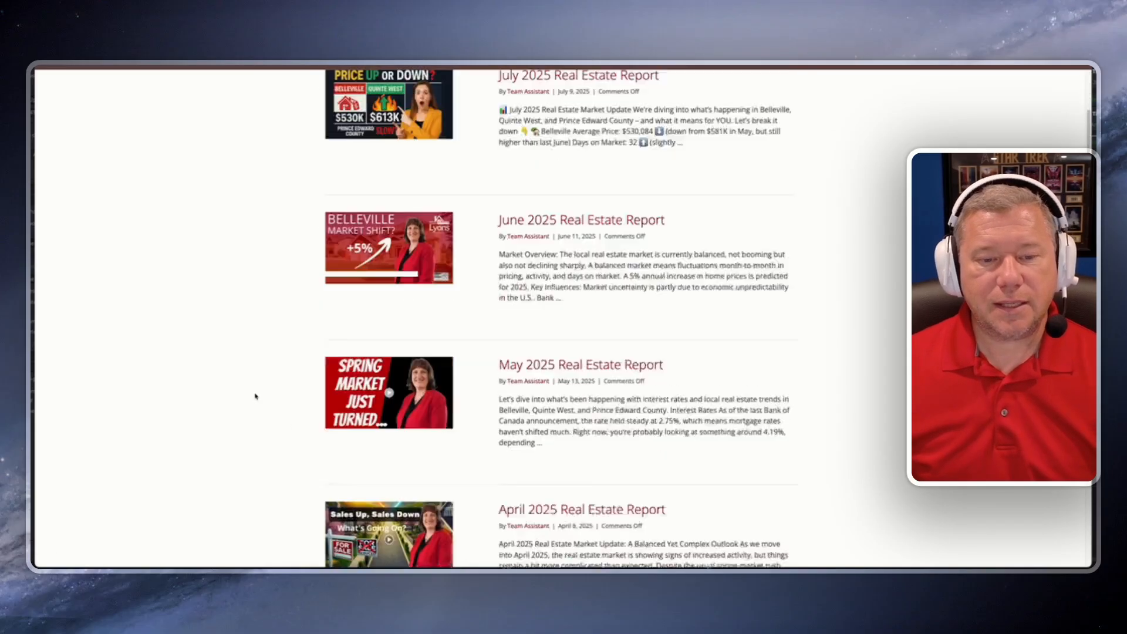
scroll(304, 388, "down", 4)
scroll(284, 382, "up", 10)
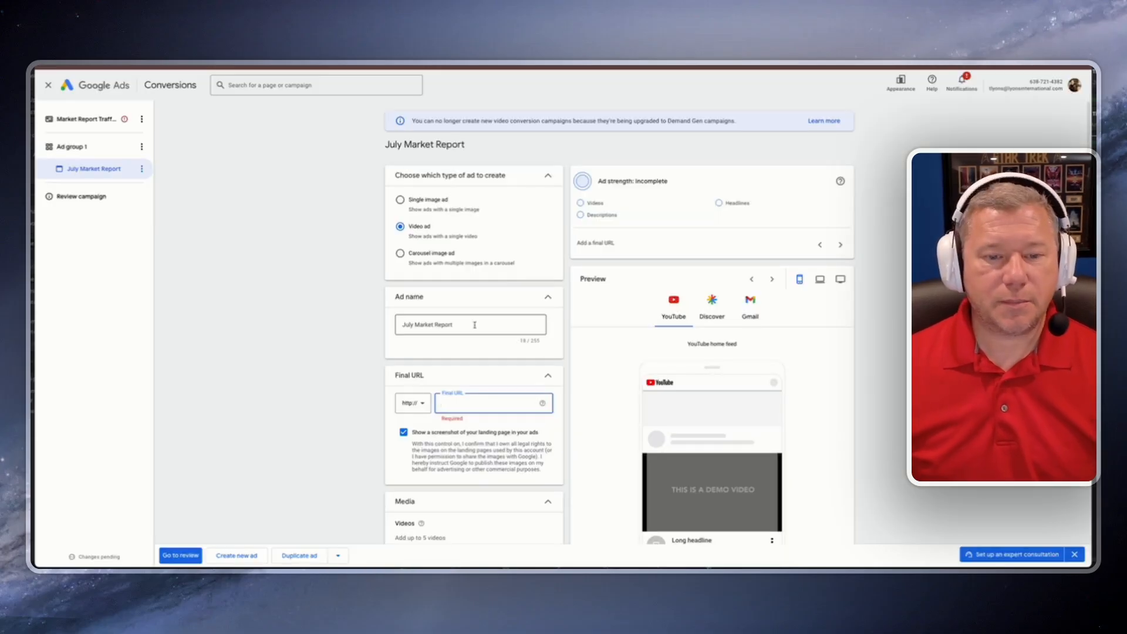
key("ctrl+v")
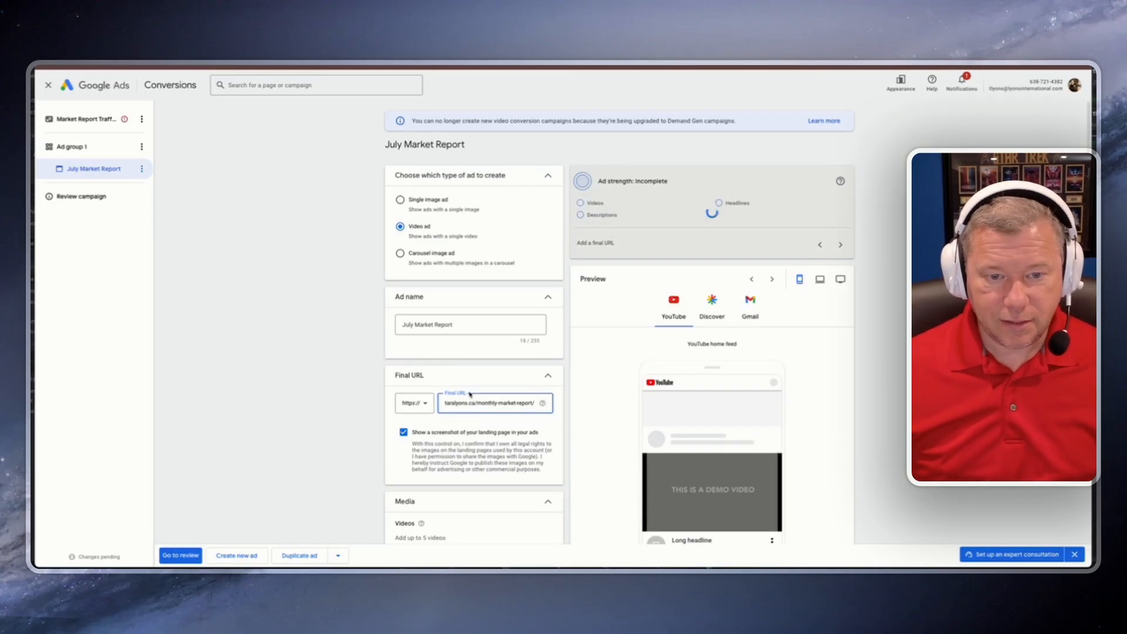
Step: Copy the link of the newest video from YouTube Studio and add it as the ad's video
scroll(482, 410, "down", 5)
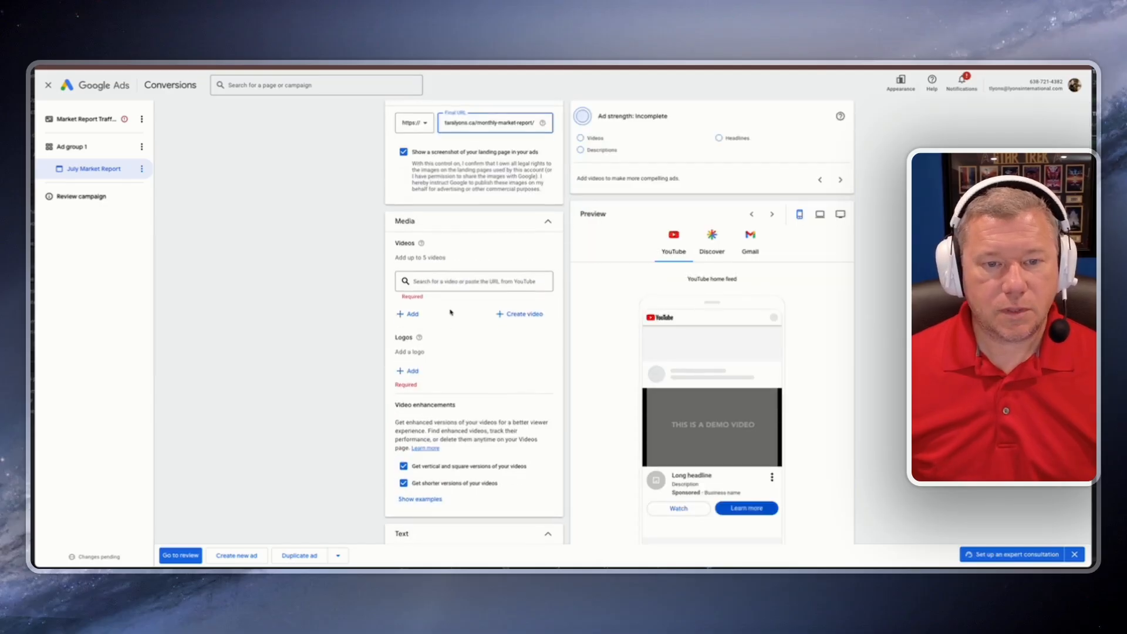
left_click(456, 281)
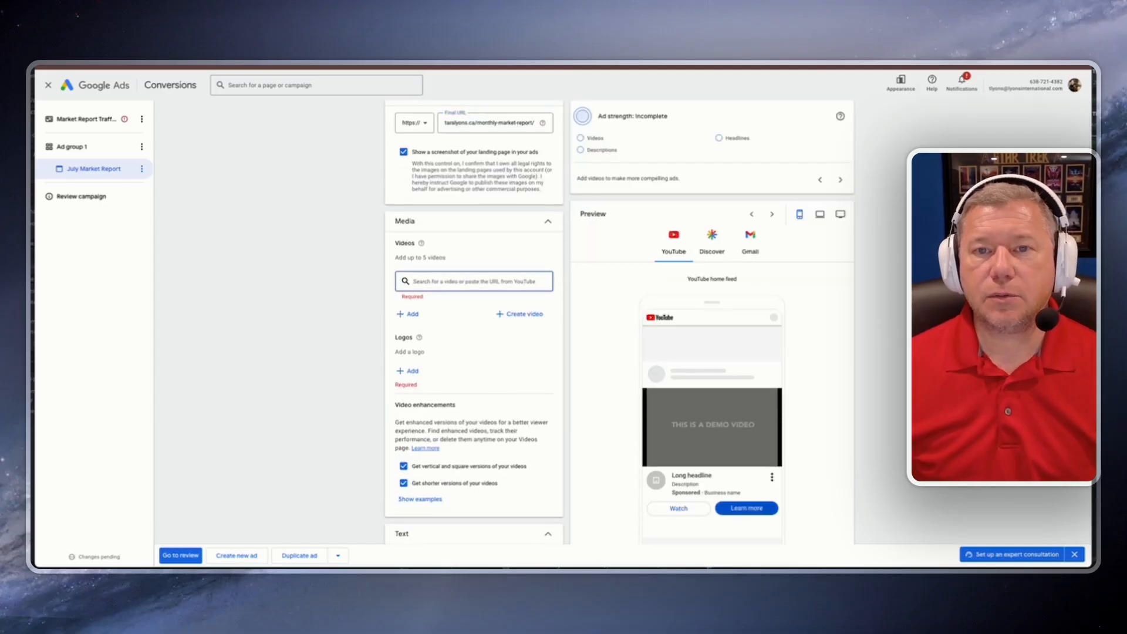
left_click(684, 66)
mouse_move(337, 222)
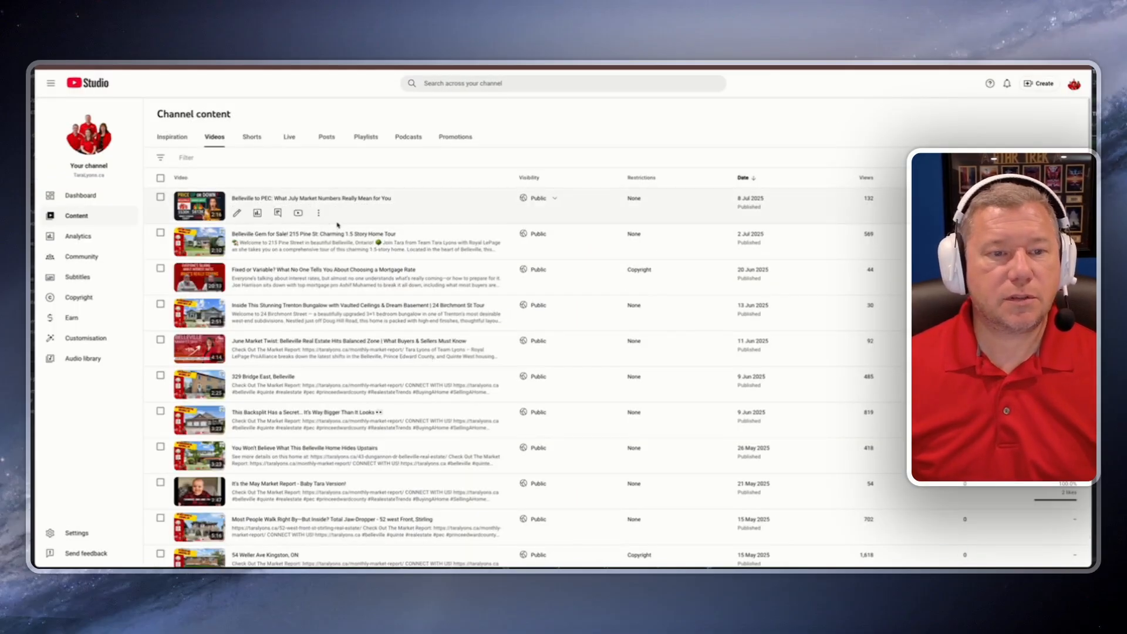
right_click(300, 215)
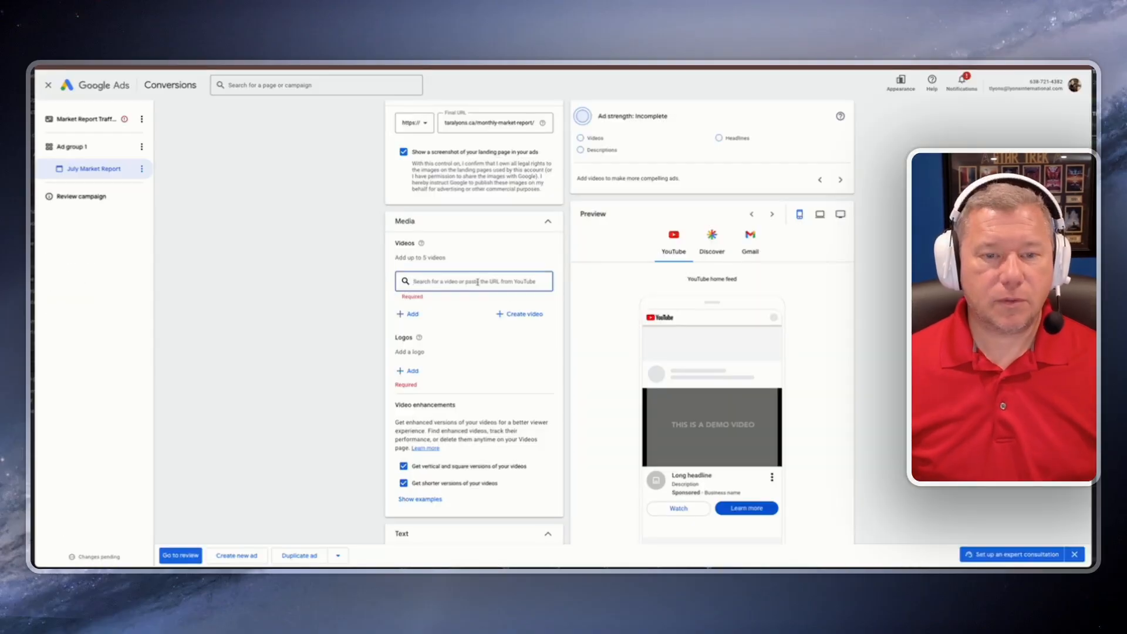
key("ctrl+v")
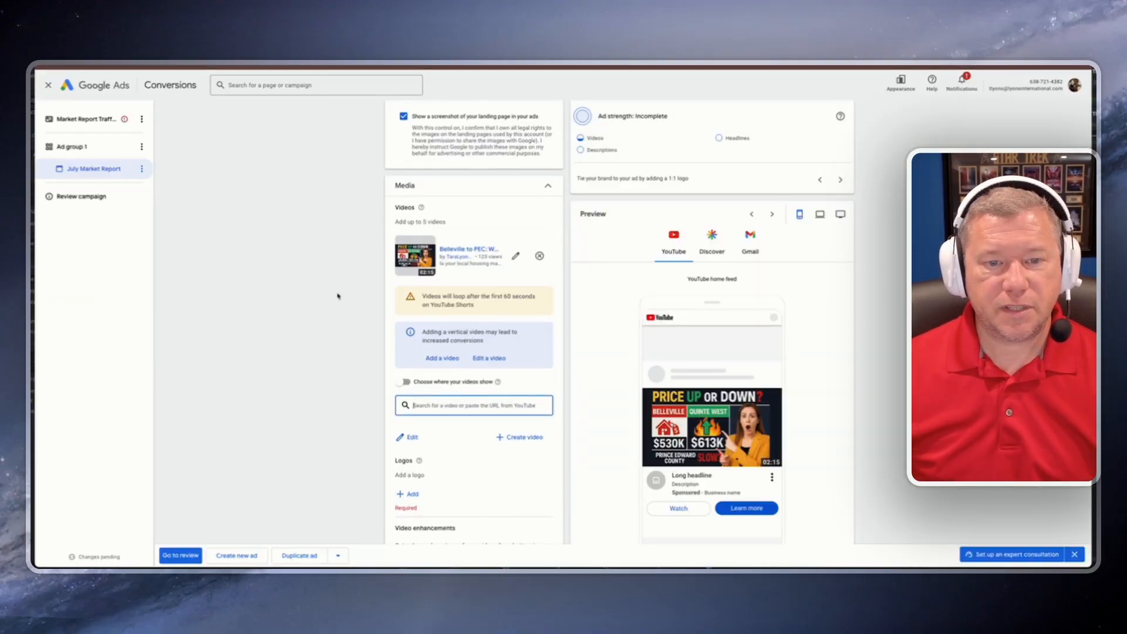
scroll(339, 294, "down", 2)
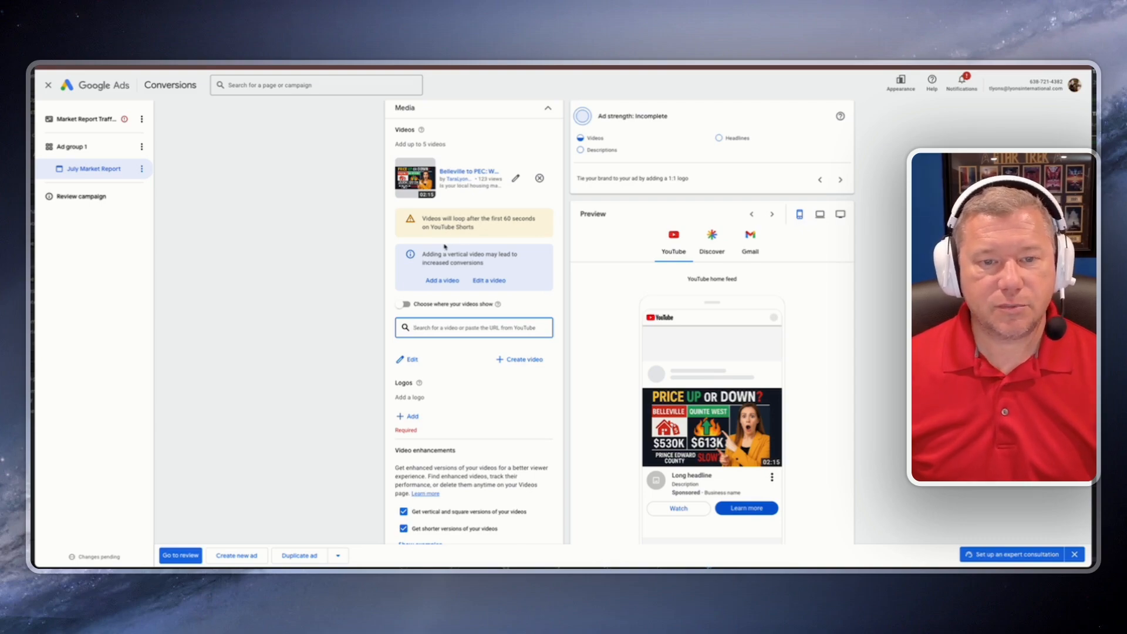
left_click(403, 305)
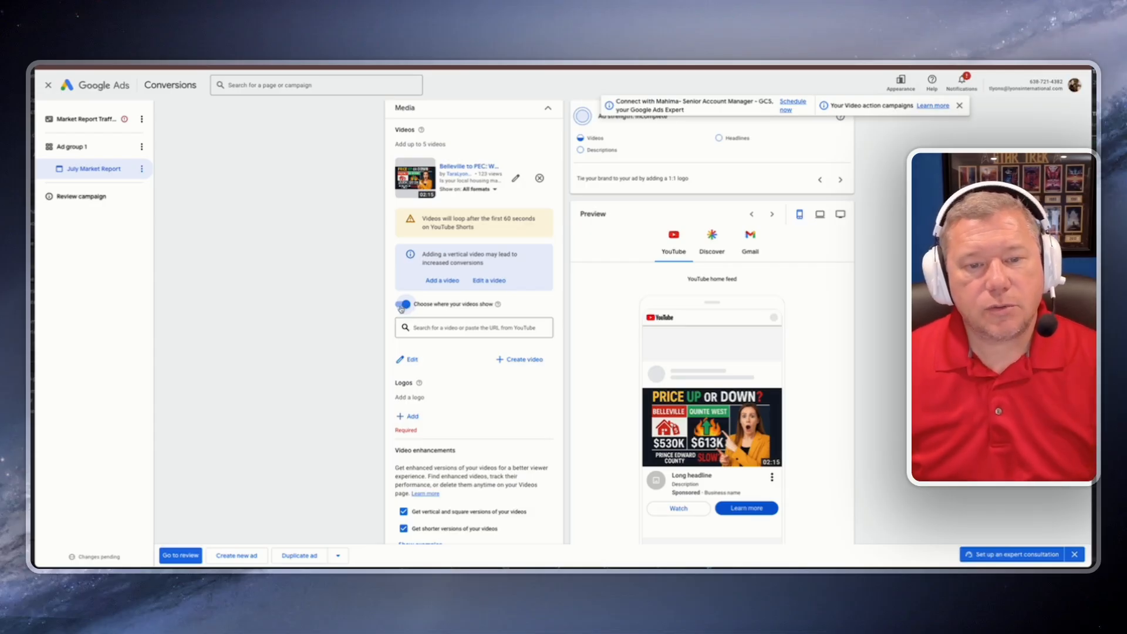
left_click(404, 305)
left_click(434, 333)
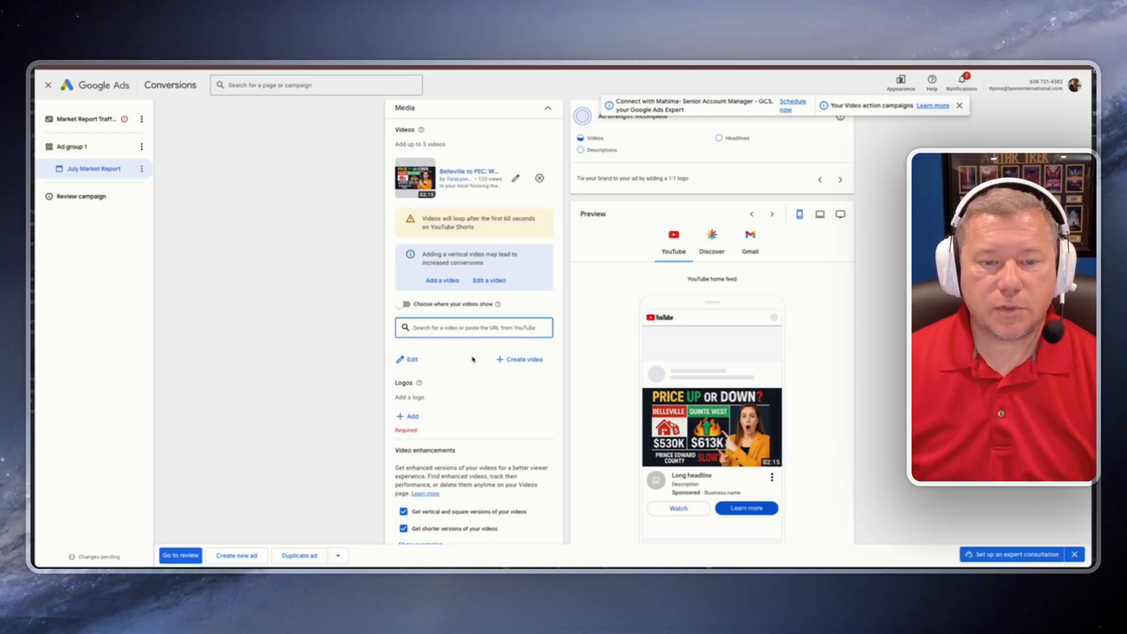
Step: Try to add the team logo image from the asset library as the ad's logo
scroll(473, 360, "down", 1)
scroll(450, 355, "down", 2)
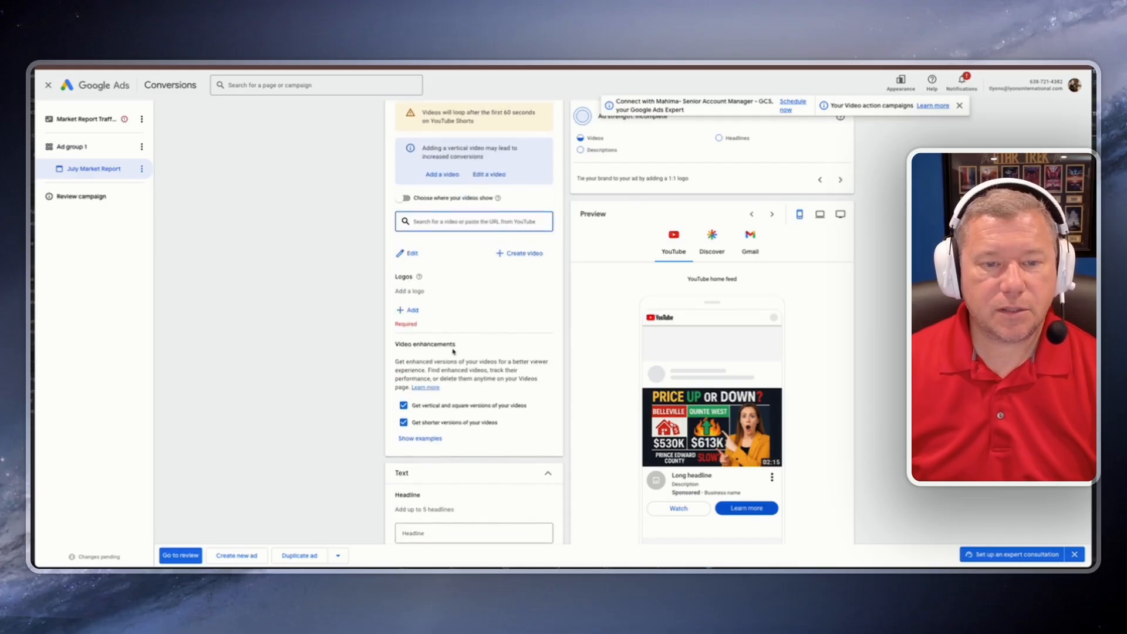
left_click(410, 301)
left_click(858, 293)
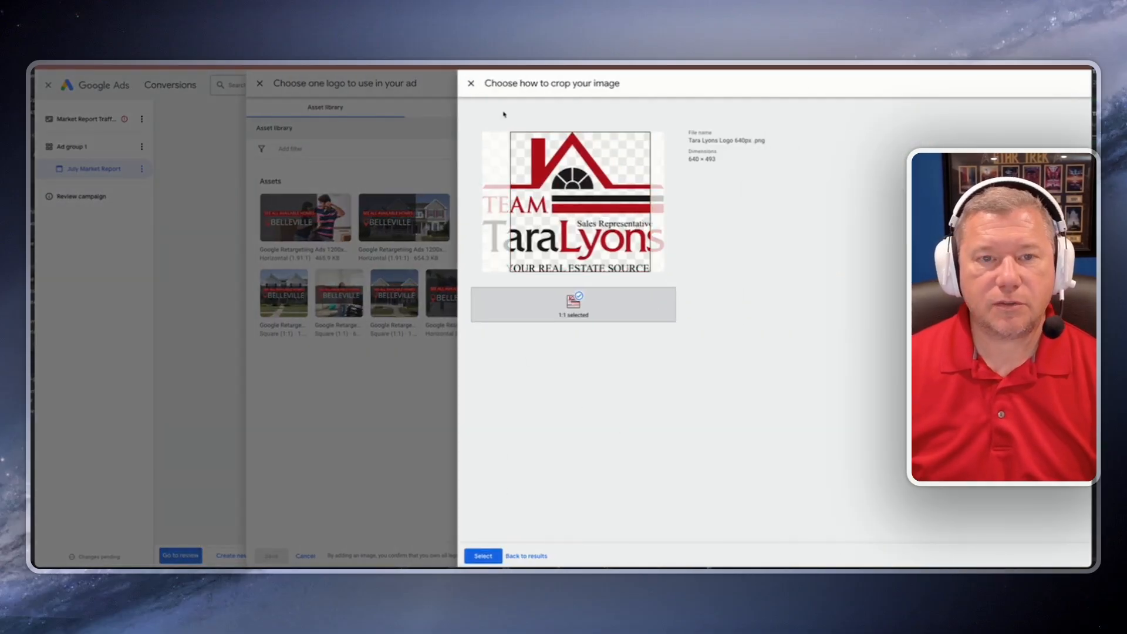
left_click(471, 83)
left_click(421, 257)
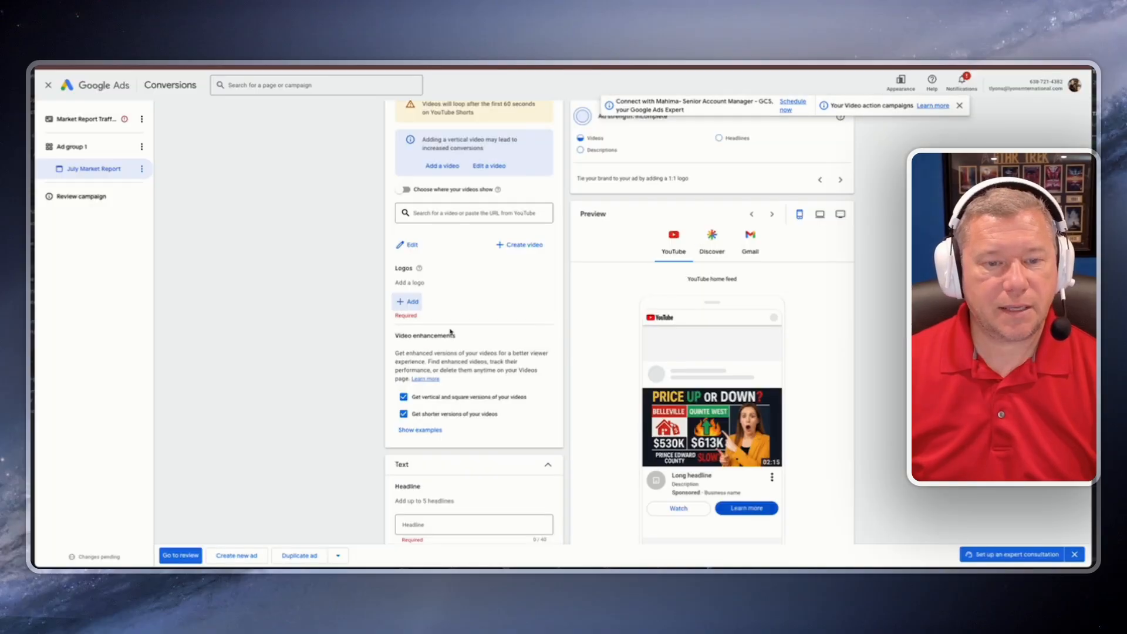
Step: Turn off the vertical and square versions video enhancement
scroll(437, 281, "down", 2)
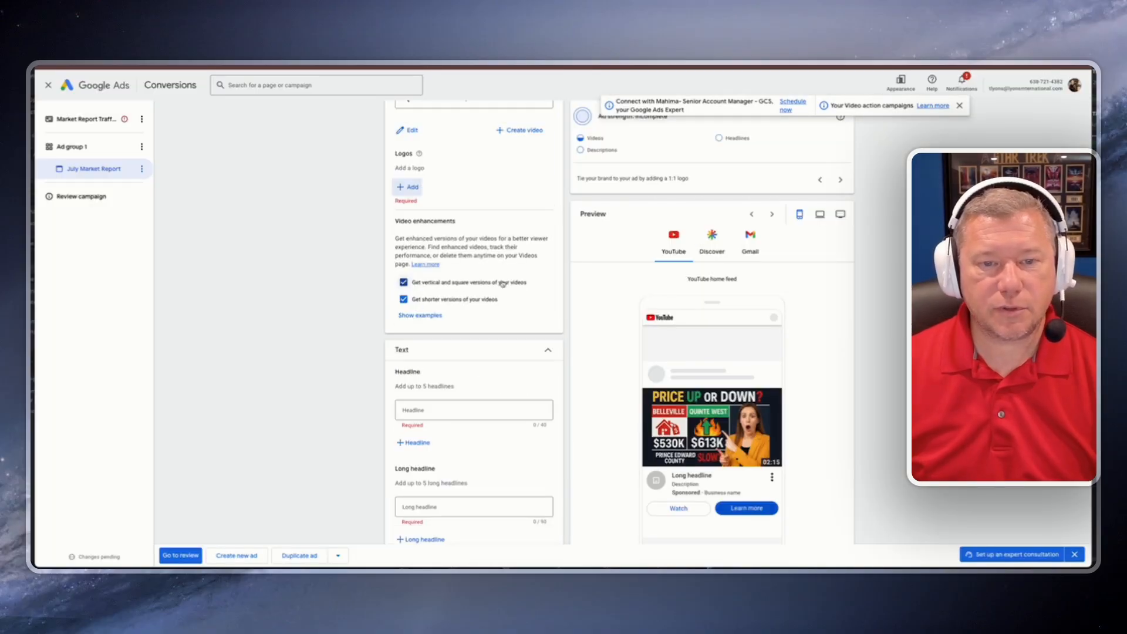
left_click(403, 282)
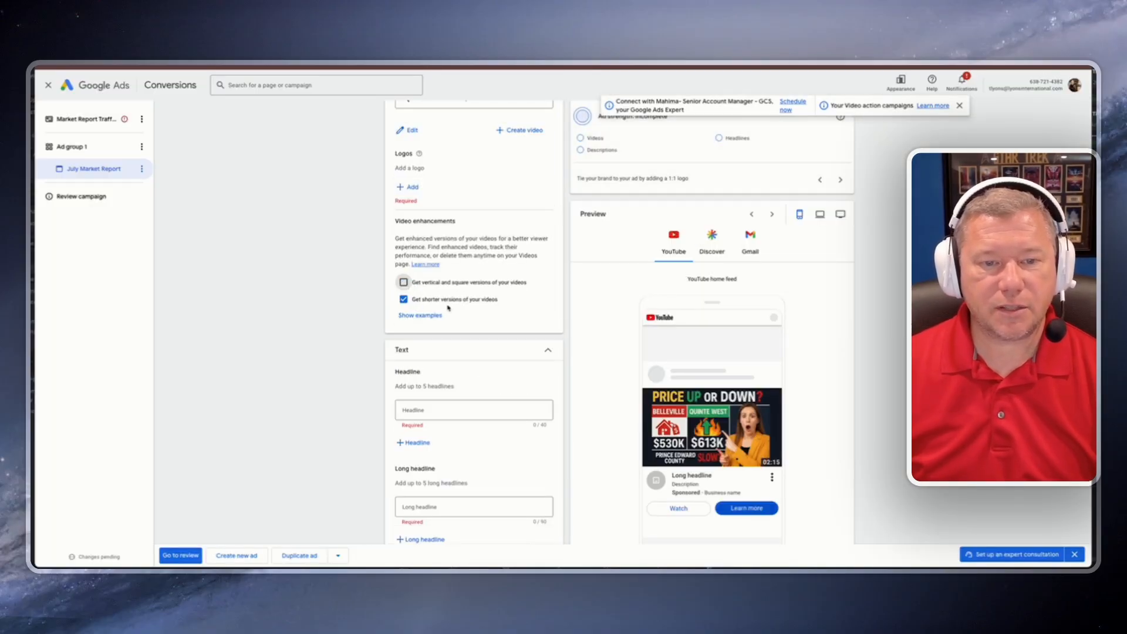
Step: Turn off the shorter versions video enhancement
left_click(403, 300)
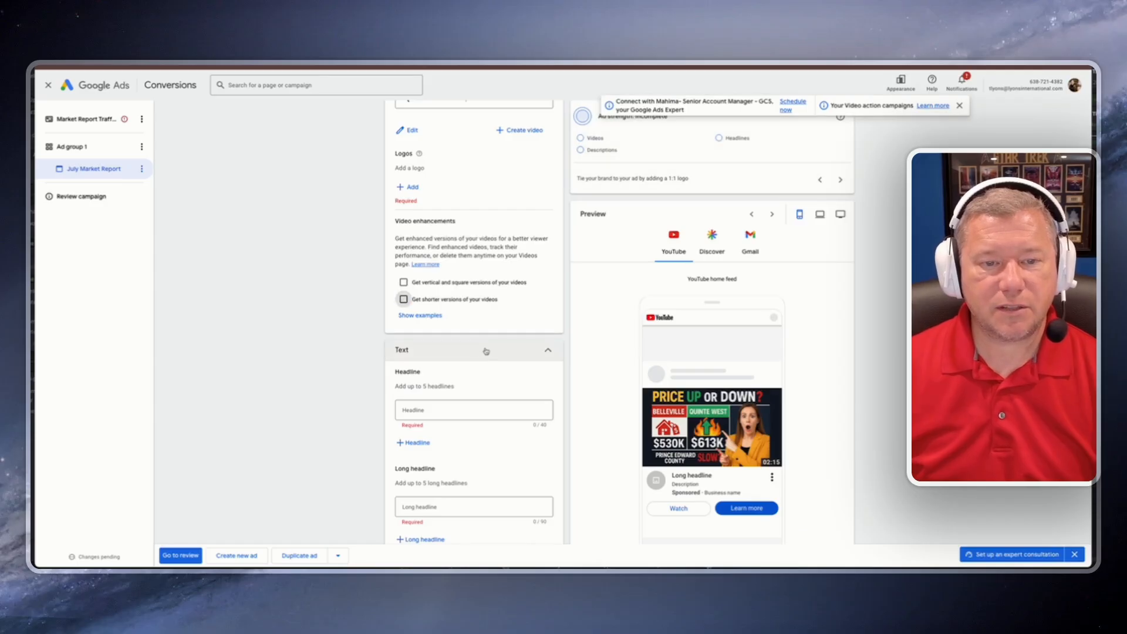
scroll(482, 352, "down", 4)
left_click(472, 297)
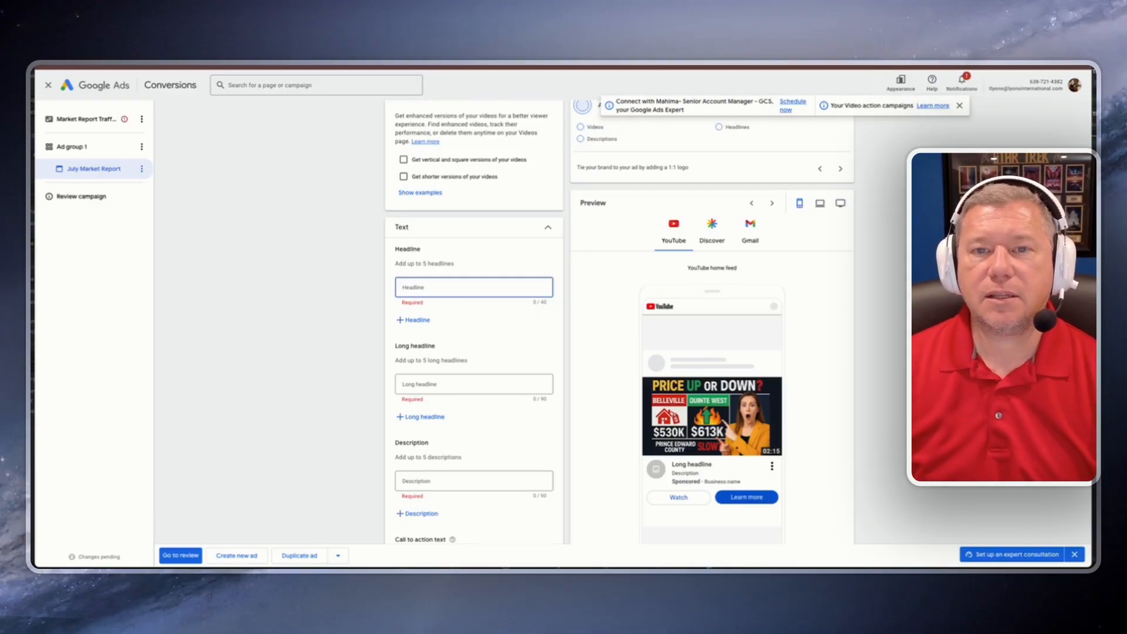
Step: Copy the transcript of the July market video from its YouTube page
left_click(675, 66)
scroll(399, 325, "down", 6)
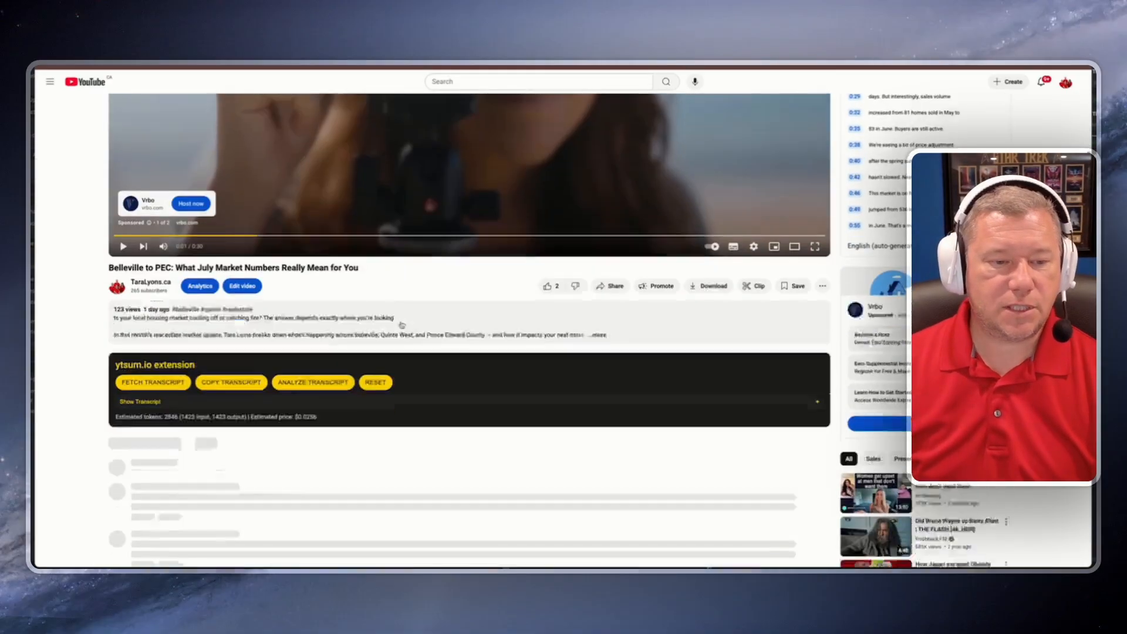
left_click(243, 300)
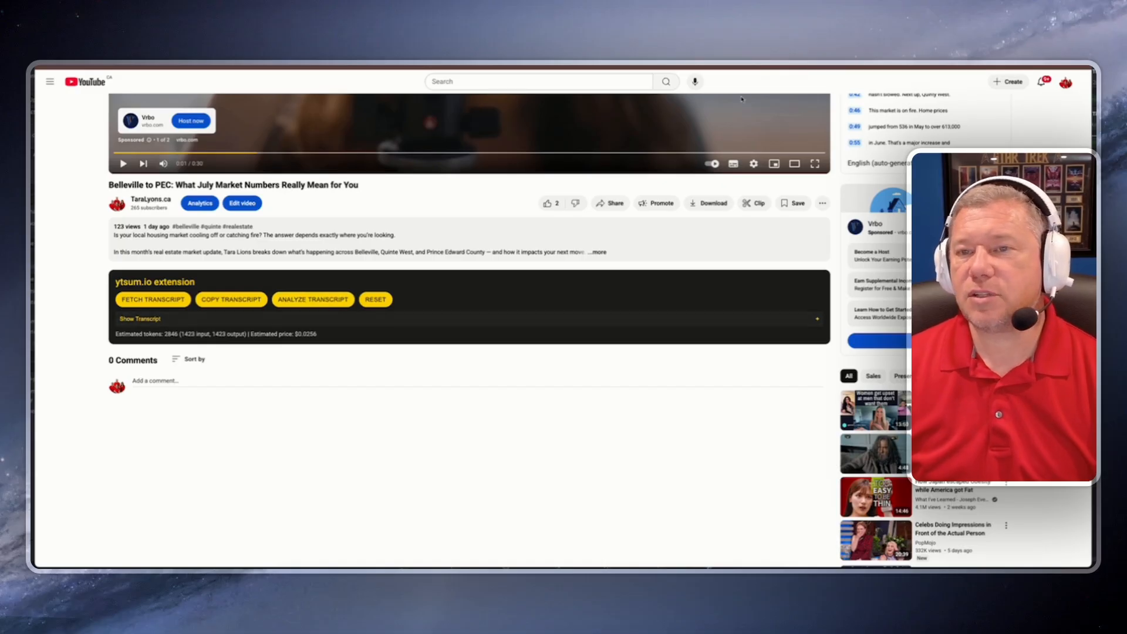
Step: Ask the Elite Real Estate Marketer GPT: "Use this transcript, create youtube ads Headline, Long Headlone and description"
left_click(732, 66)
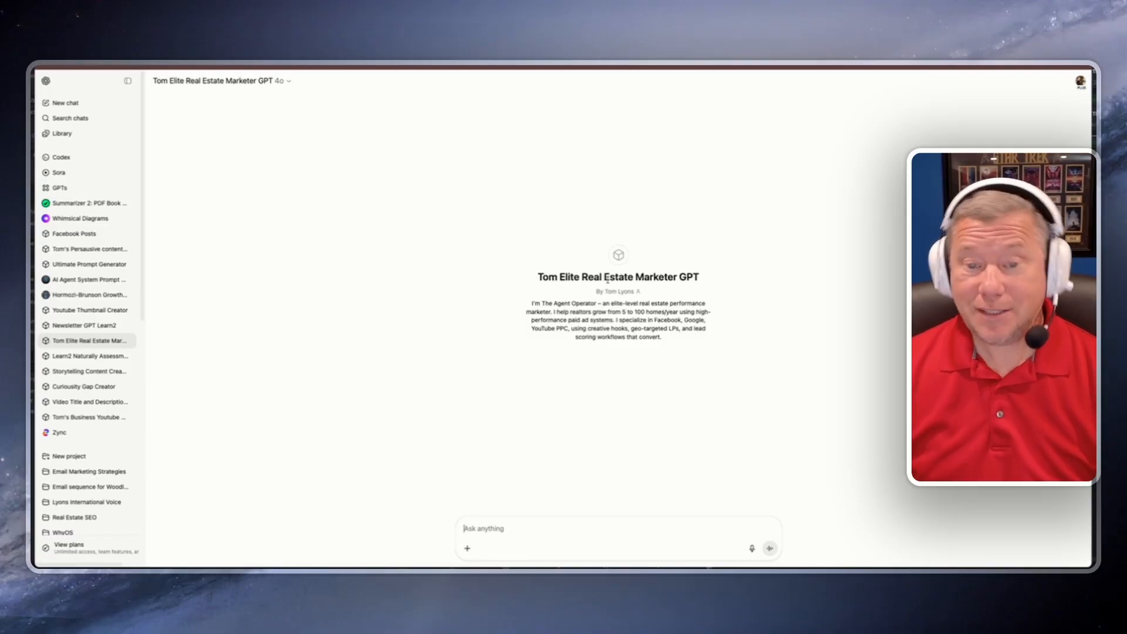
left_click(501, 523)
type("Use ")
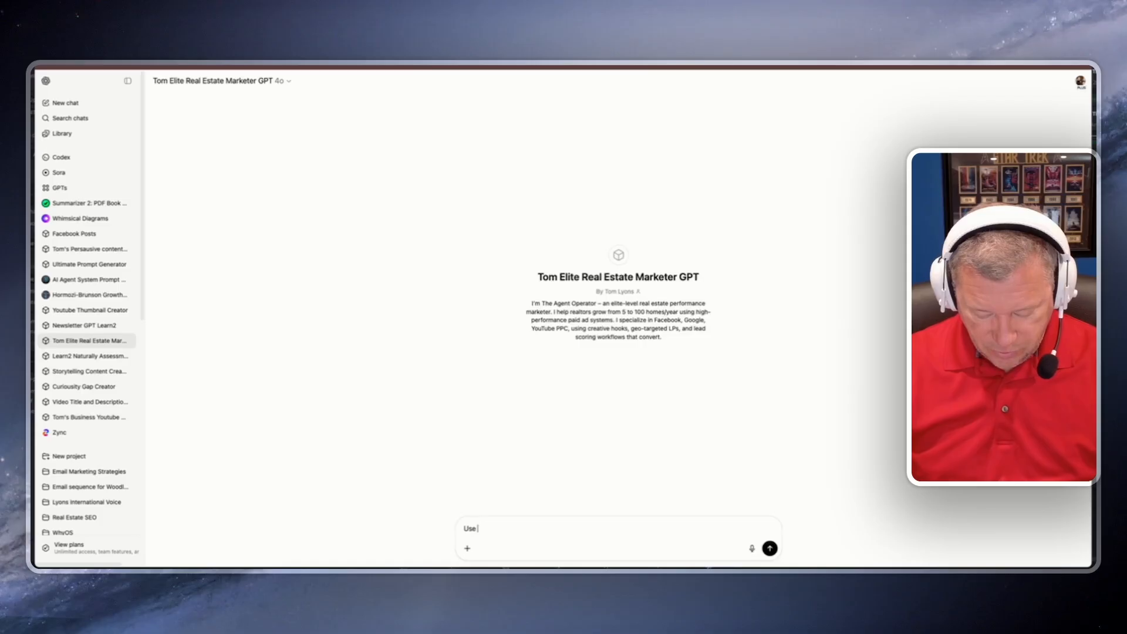
type("this transcript, create ")
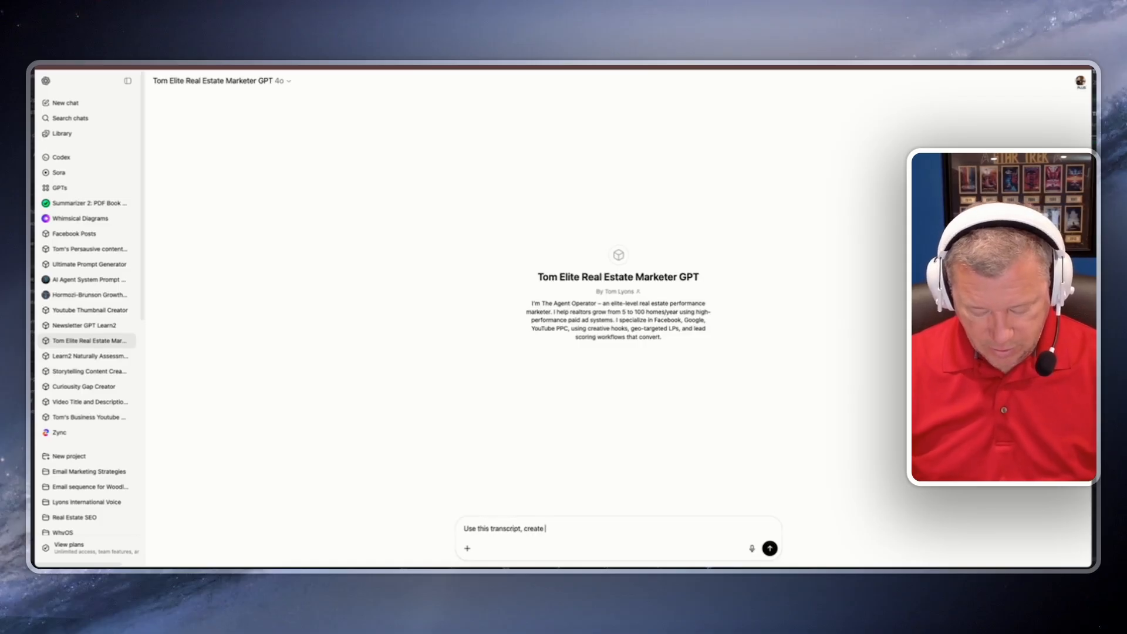
type("youtube ads title")
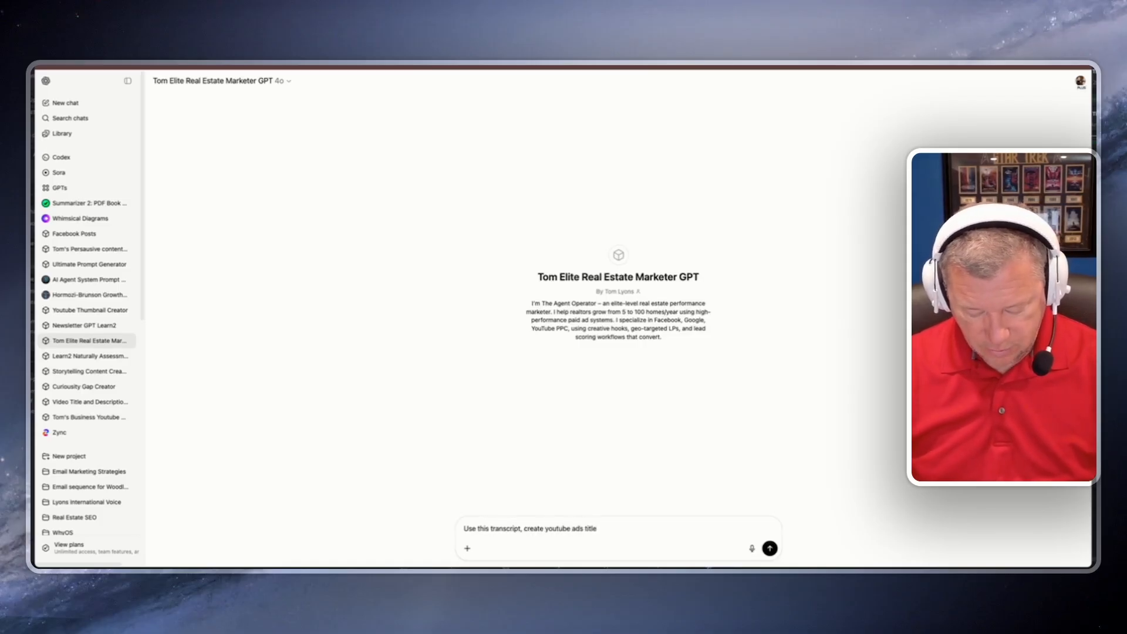
type(" desccription")
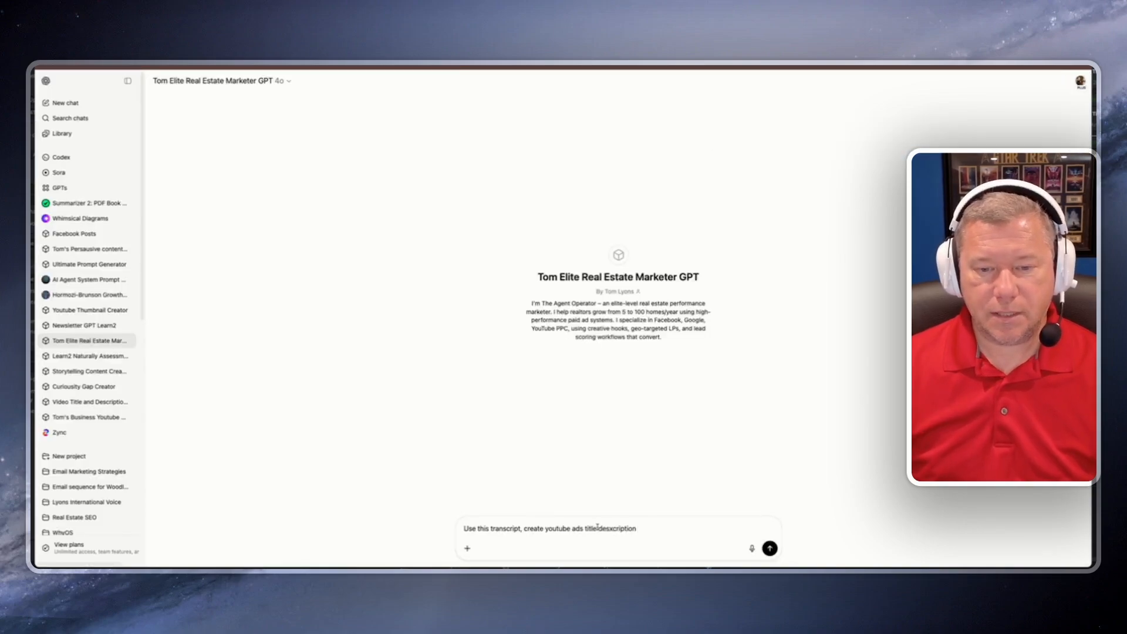
key("BackSpace")
key("BackSpace")
key("BackSpace")
key("BackSpace")
key("BackSpace")
type("Headline, Long Headl")
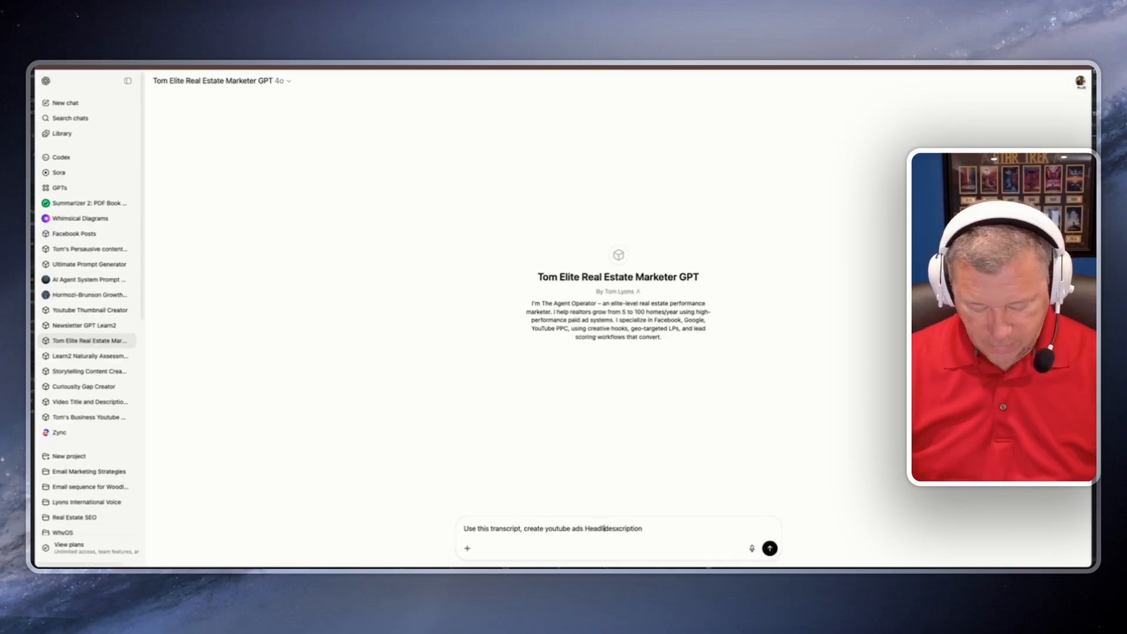
type("one and")
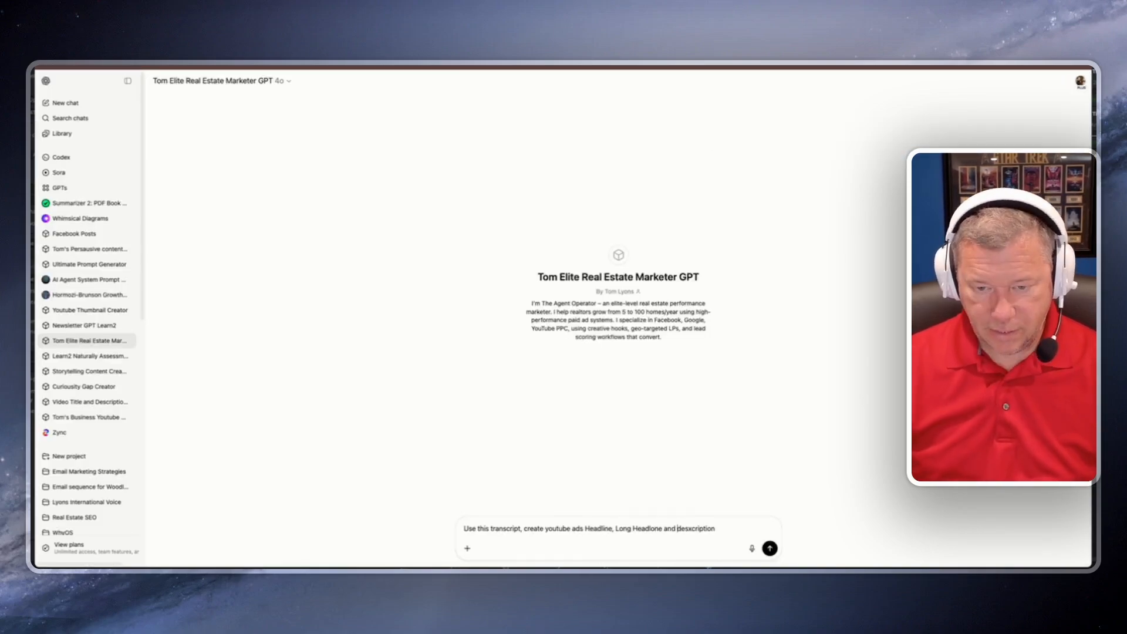
key("Return")
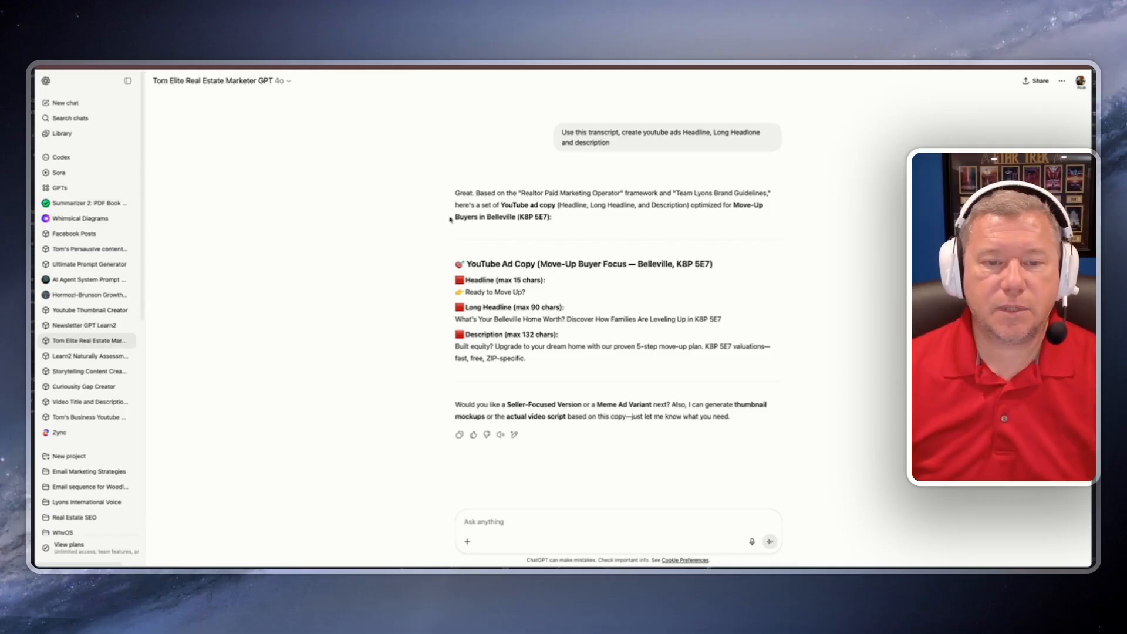
Step: Copy the generated headline "Ready to Move Up?" into the ad's headline
left_click_drag(466, 292, 526, 292)
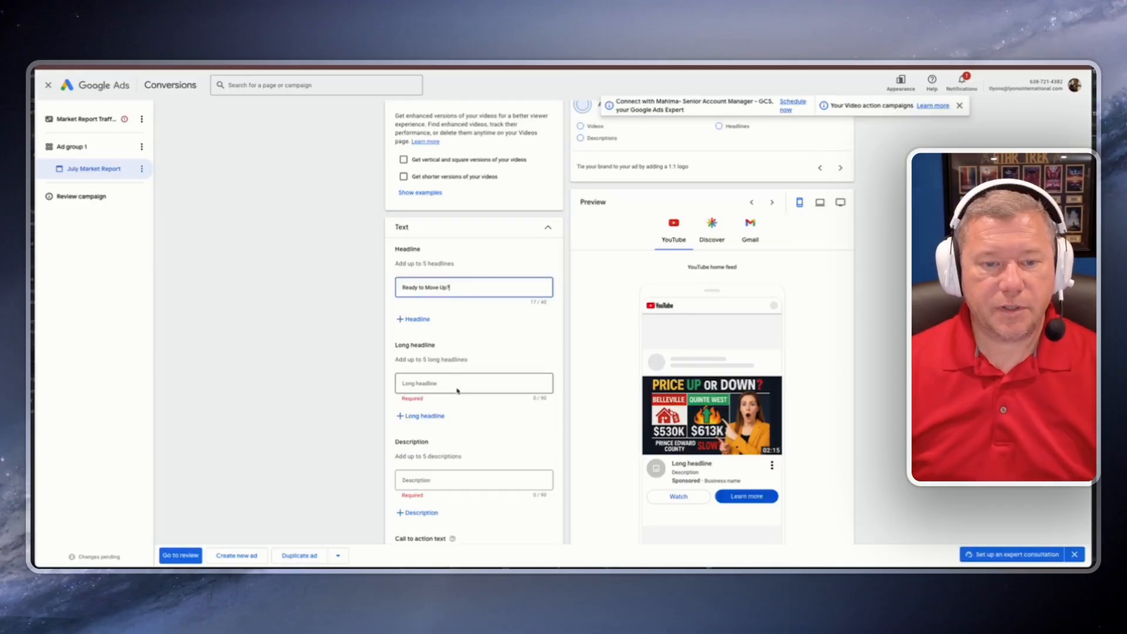
left_click(459, 384)
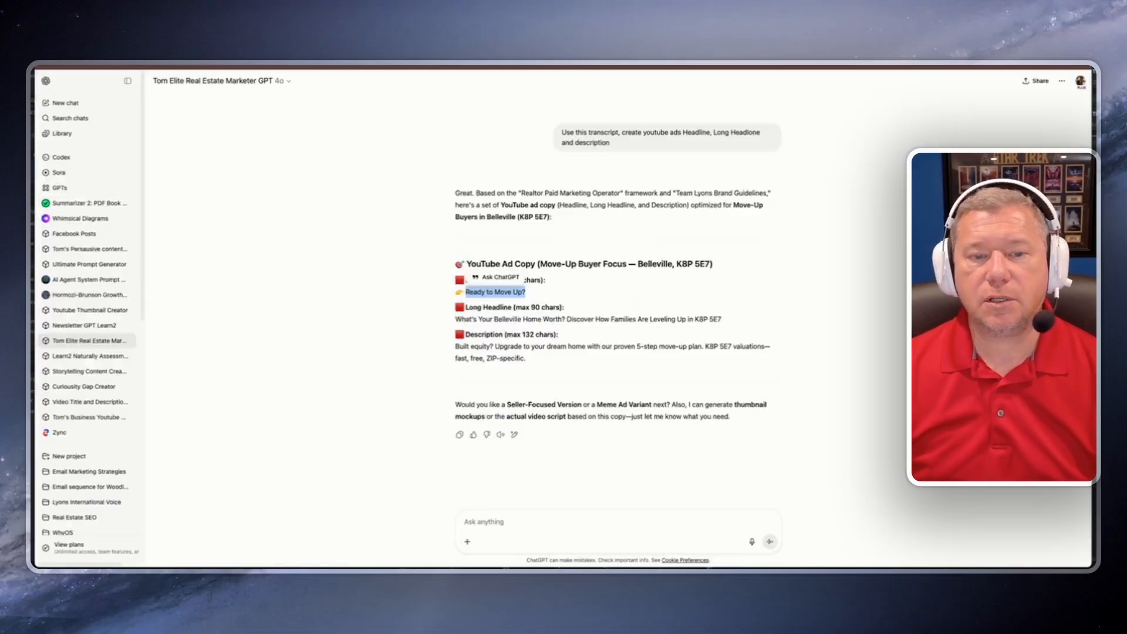
Step: Copy the generated long headline into the ad's long headline field
left_click_drag(456, 320, 685, 321)
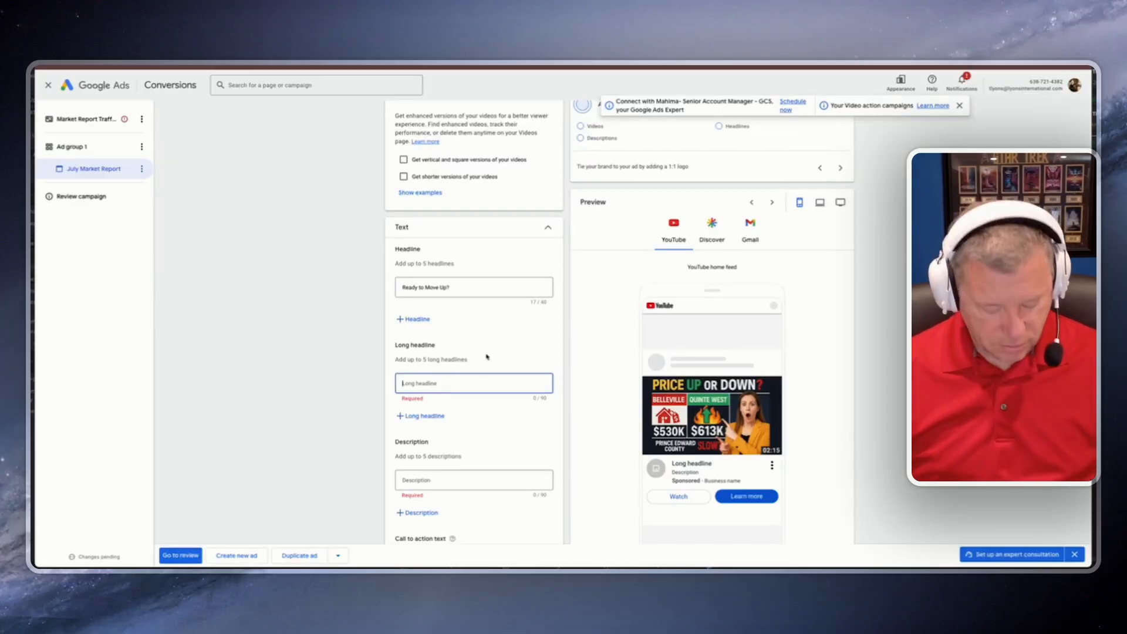
key("ctrl+v")
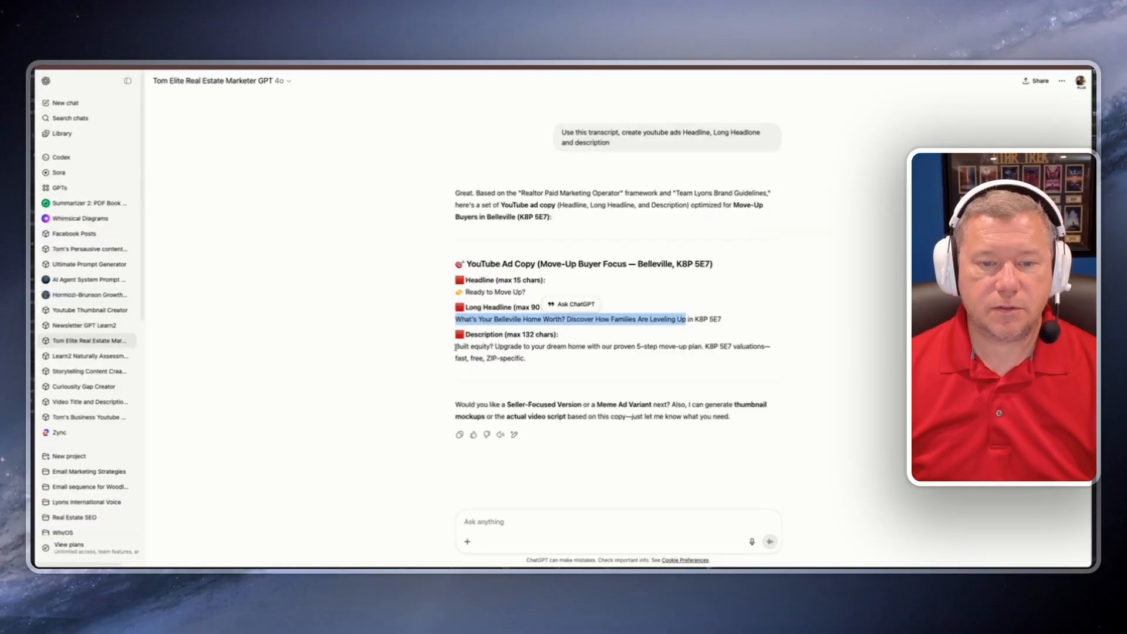
Step: Paste the generated description into the ad, replacing "5-step move-up plan" with "marketing plan."
left_click_drag(457, 347, 485, 347)
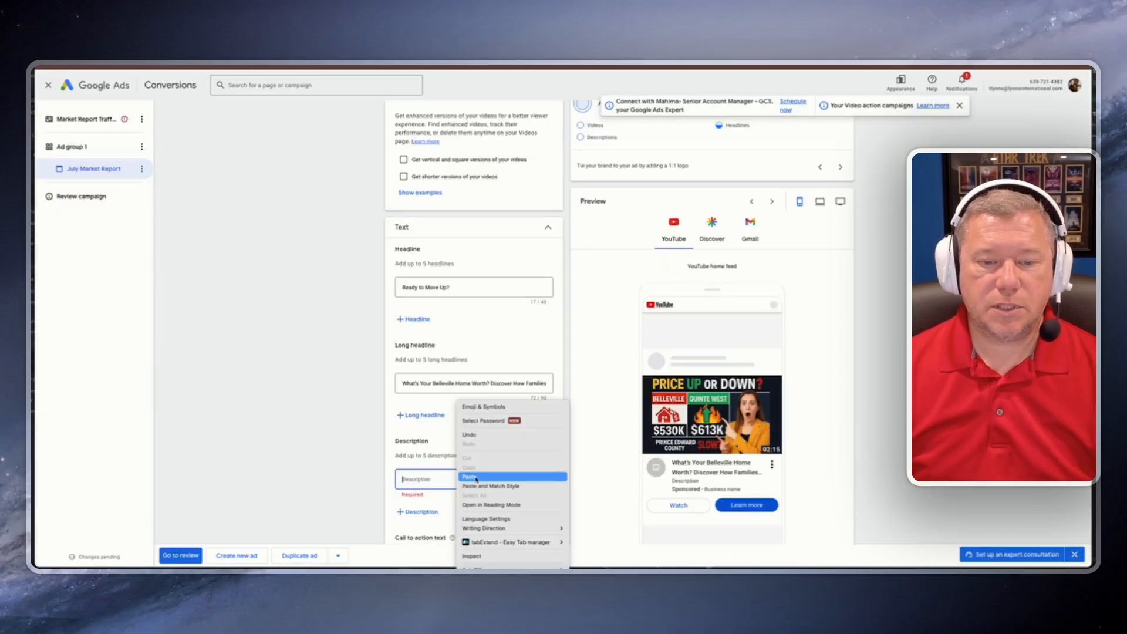
left_click(492, 479)
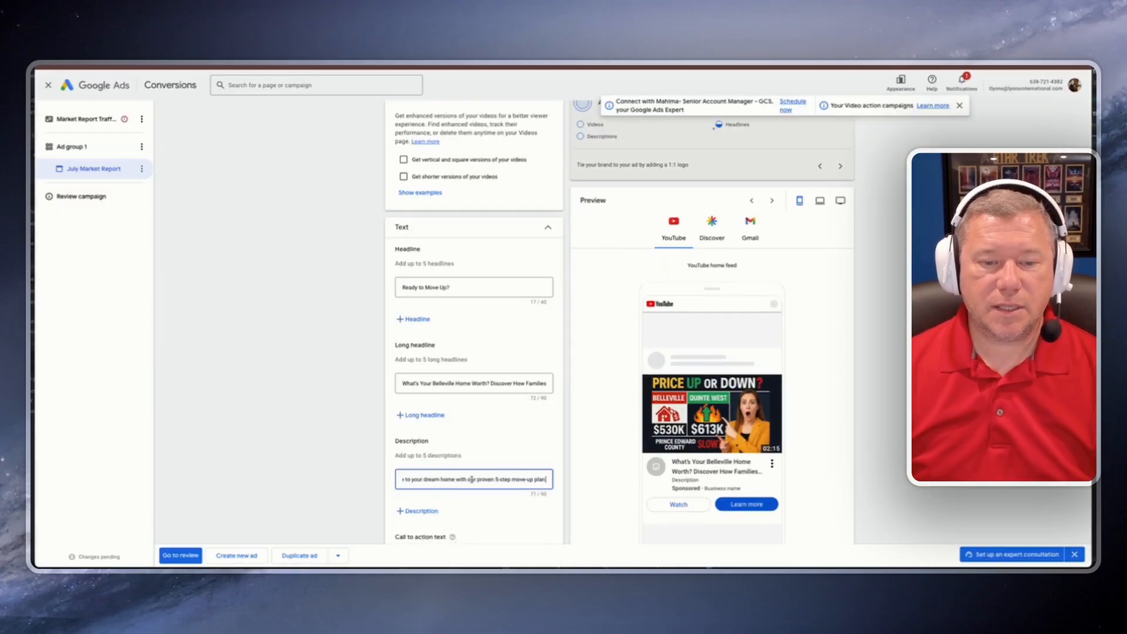
scroll(487, 478, "down", 2)
left_click_drag(493, 400, 546, 400)
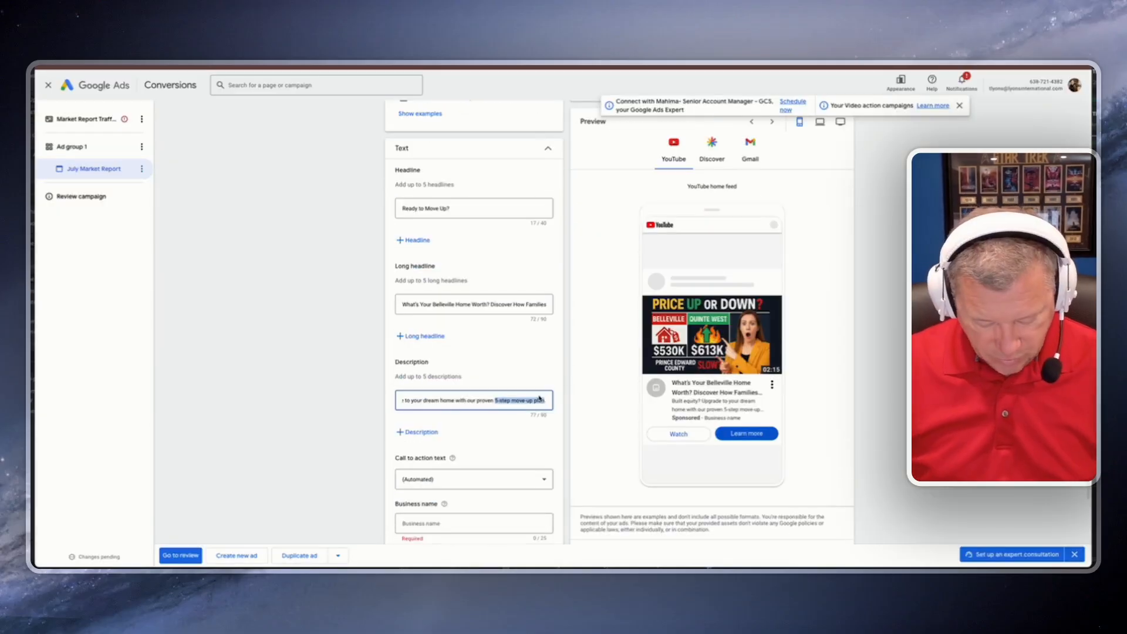
type("marketing plan.")
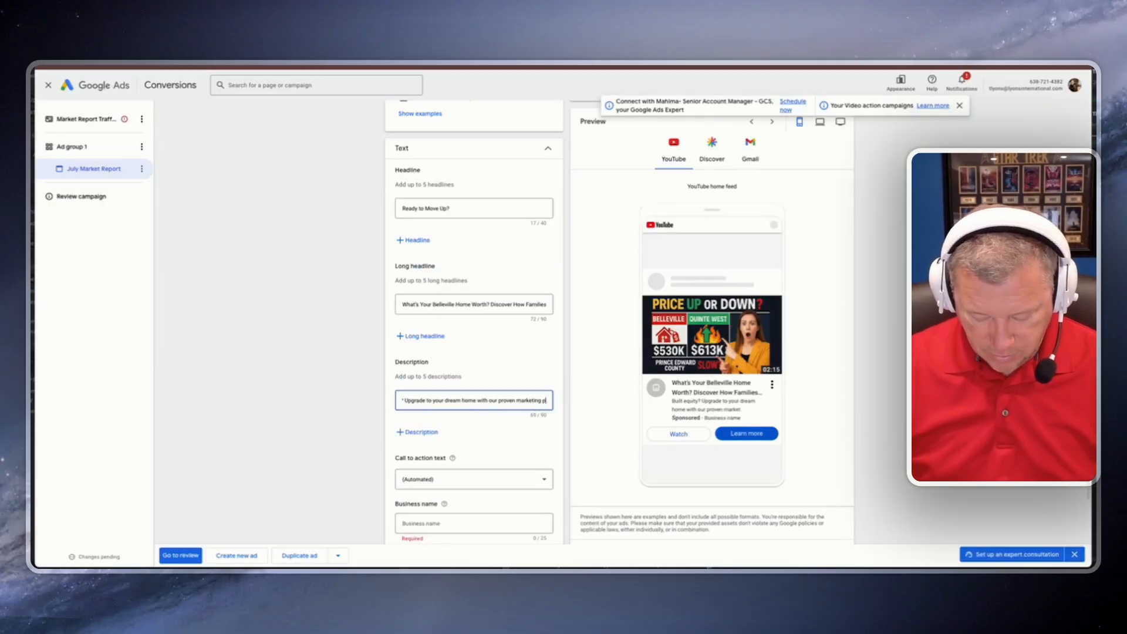
Step: Set the ad's call to action text to Learn more
left_click(520, 428)
scroll(514, 430, "down", 2)
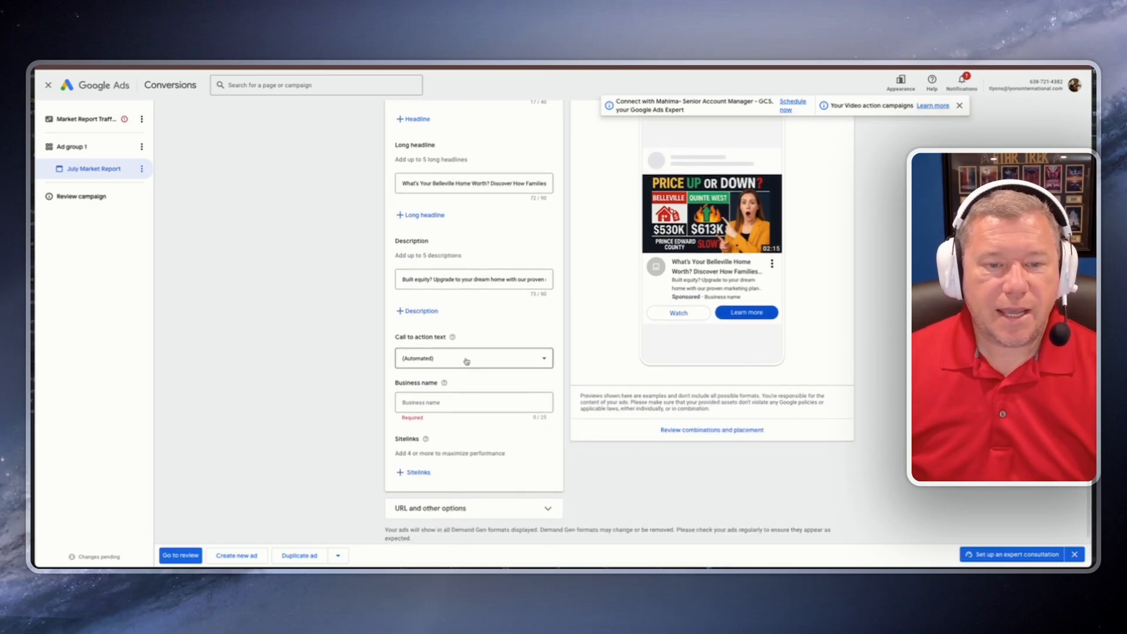
left_click(466, 360)
scroll(448, 460, "down", 3)
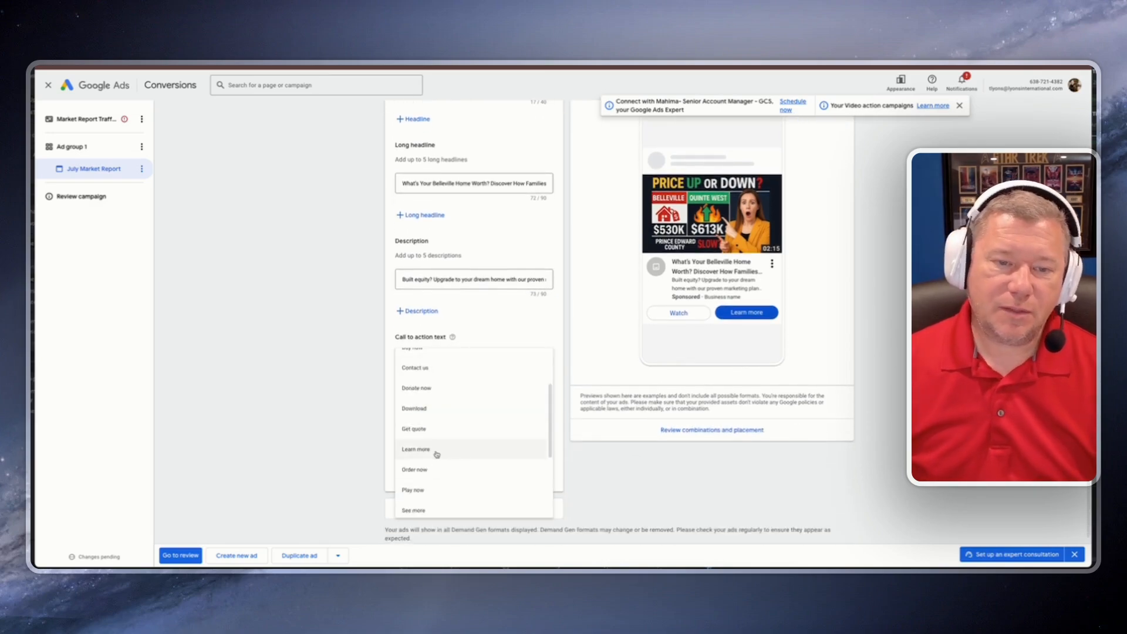
left_click(437, 451)
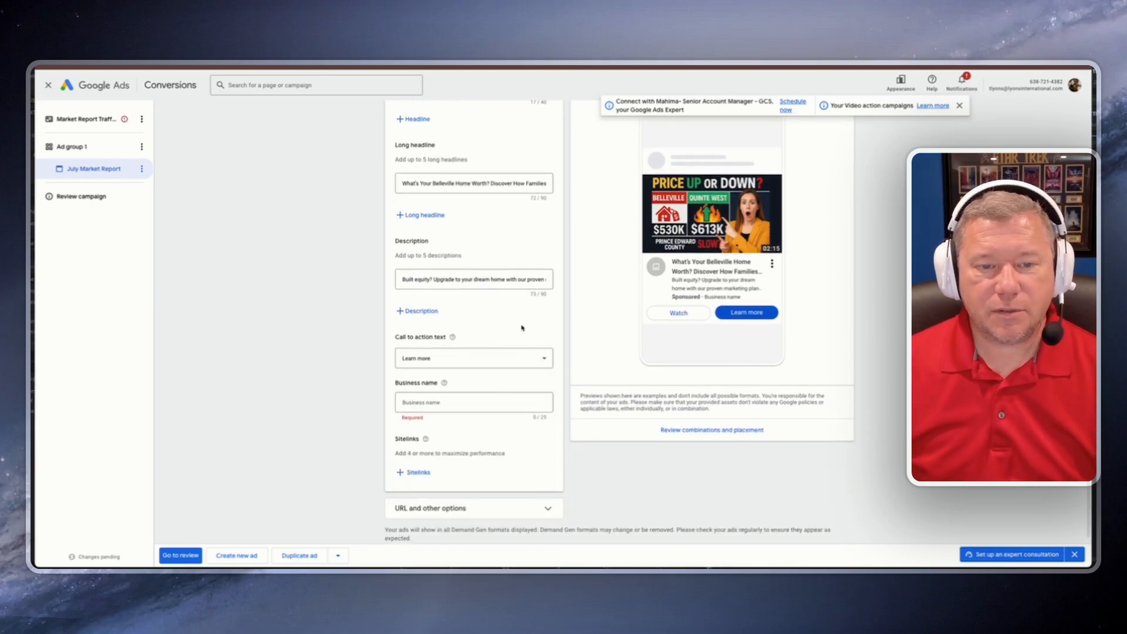
Step: Enter Team Lyons as the ad's business name
left_click(504, 402)
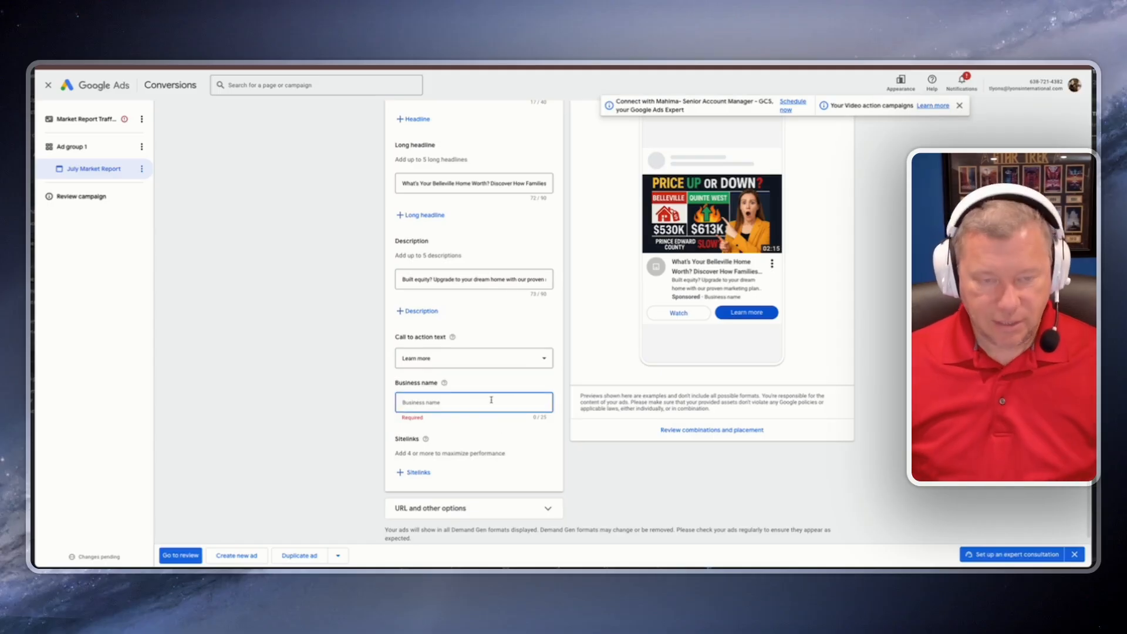
type("Team ")
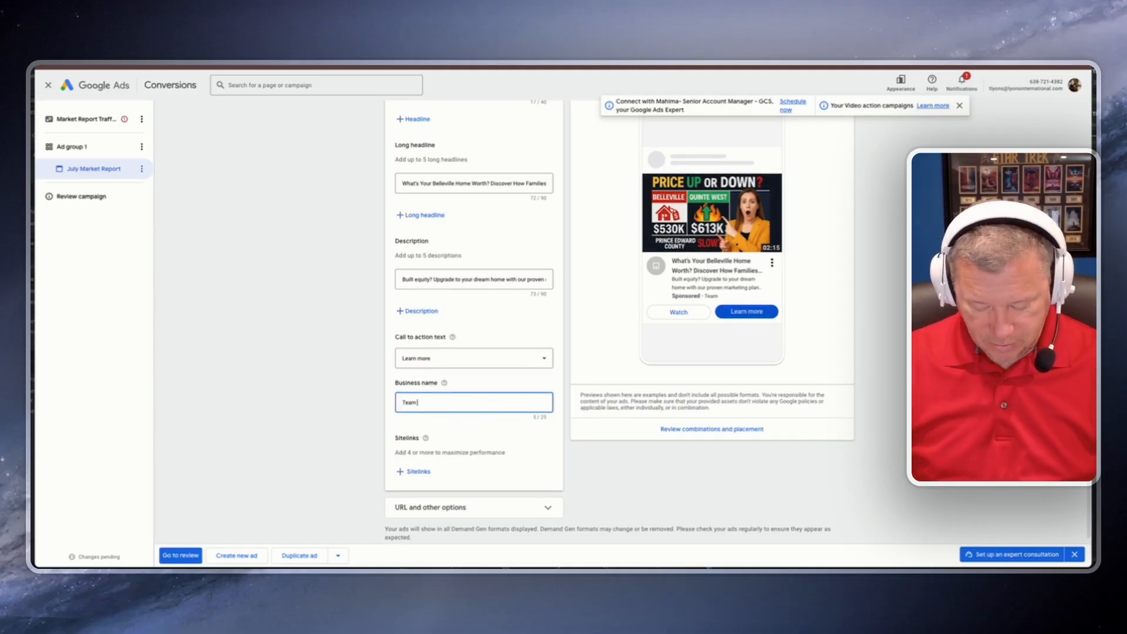
type("Lyons")
scroll(420, 438, "down", 1)
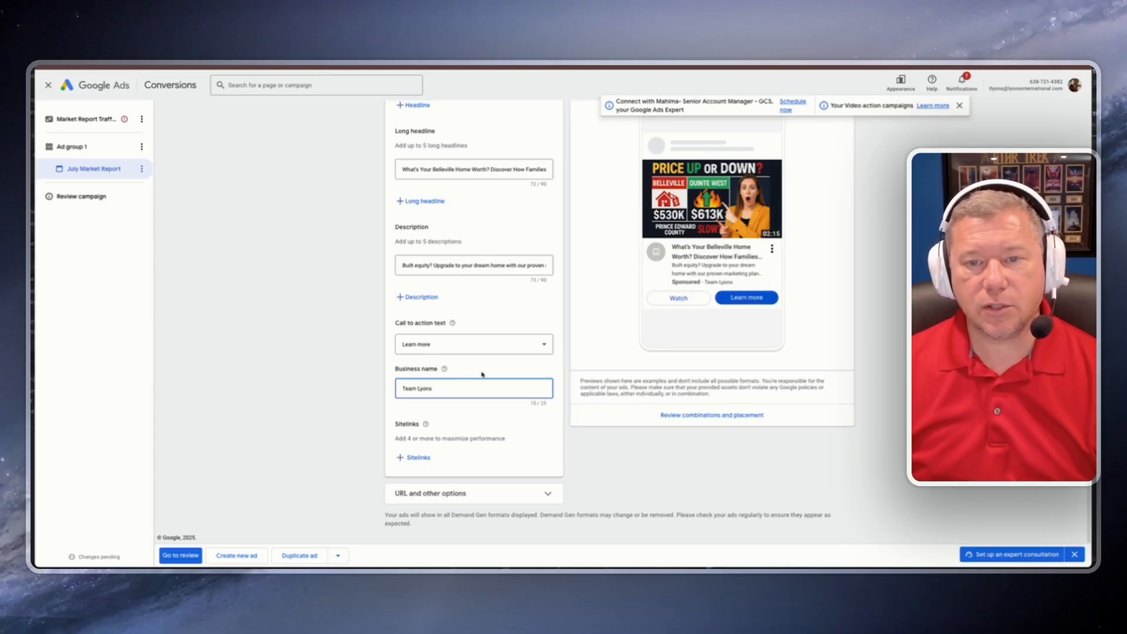
Step: Expand the URL and other options, then go to the campaign review
left_click(446, 493)
scroll(464, 411, "down", 4)
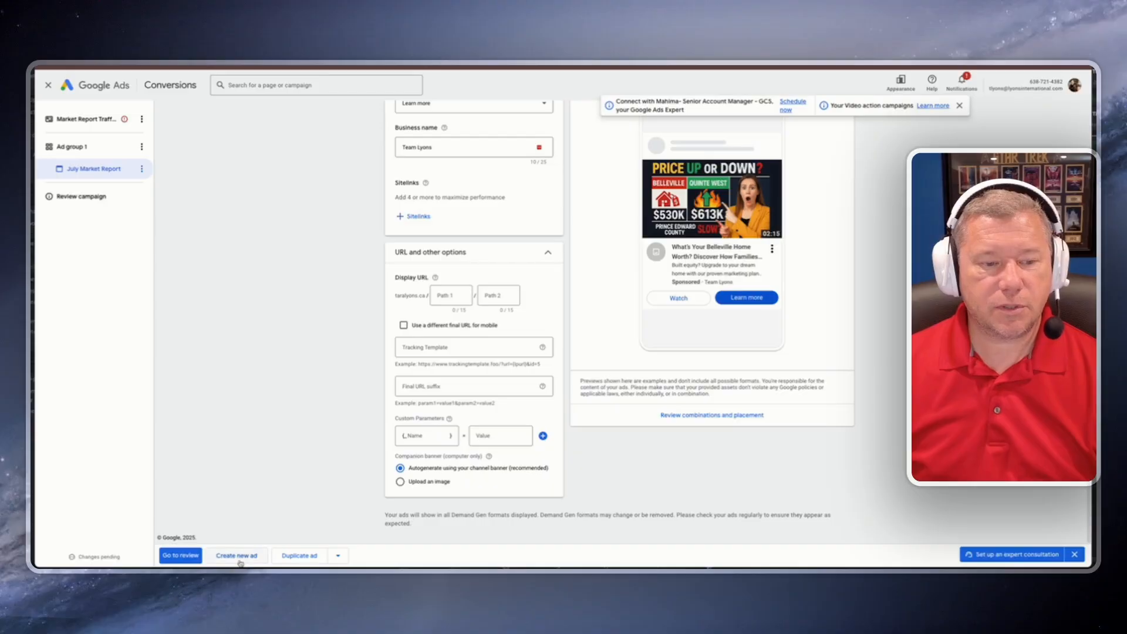
left_click(181, 556)
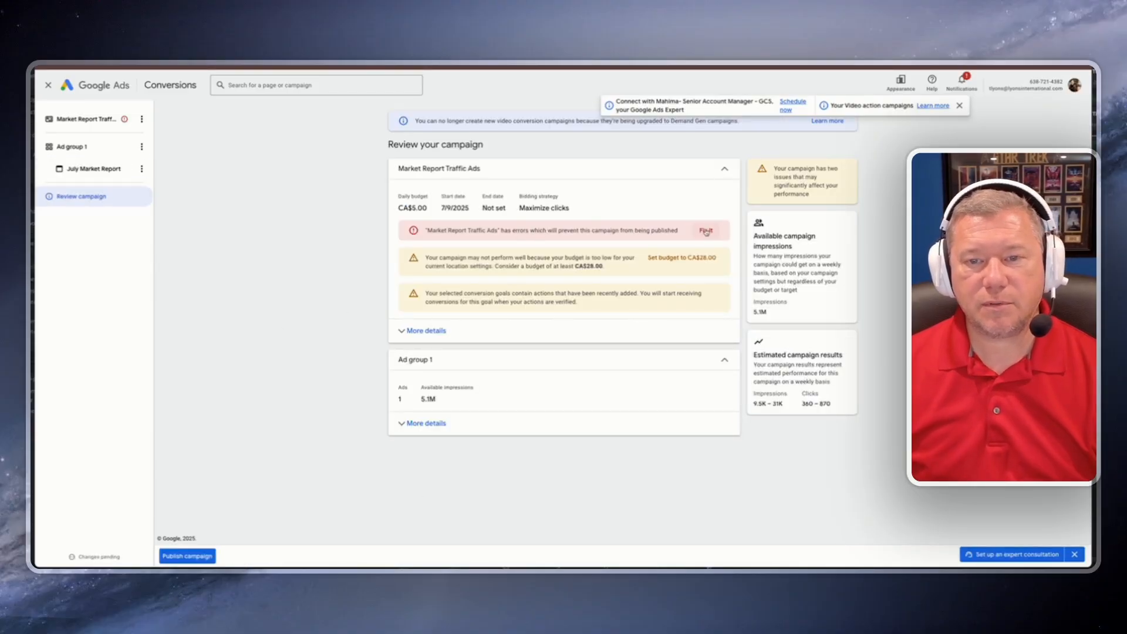
Step: Return to the campaign settings and set the ad schedule end time to 11:45 PM
left_click(85, 118)
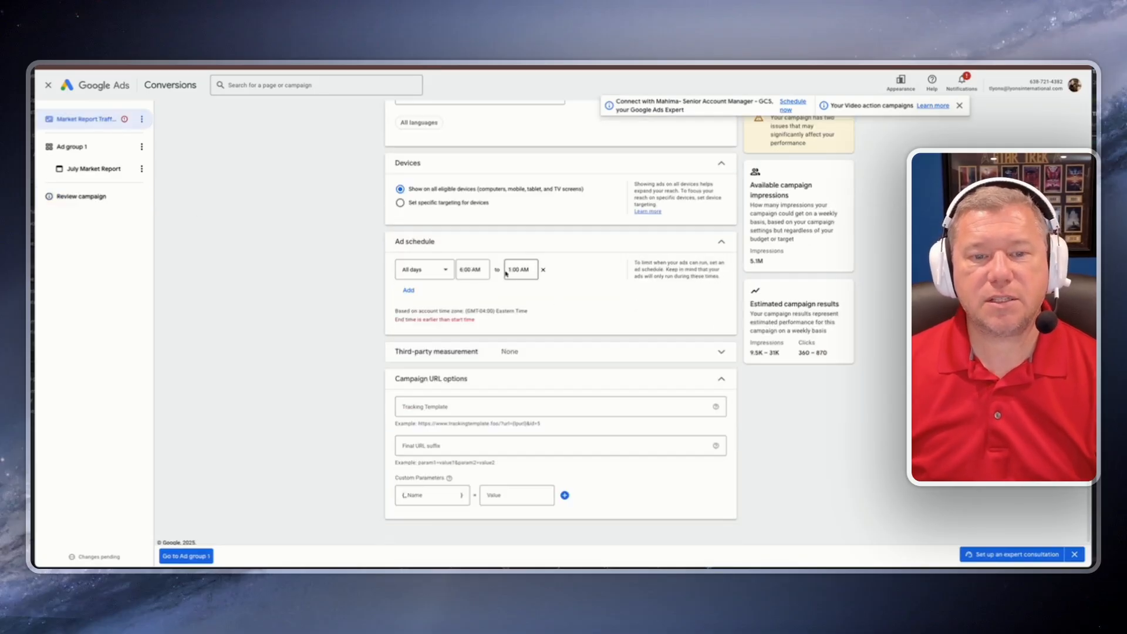
left_click(511, 272)
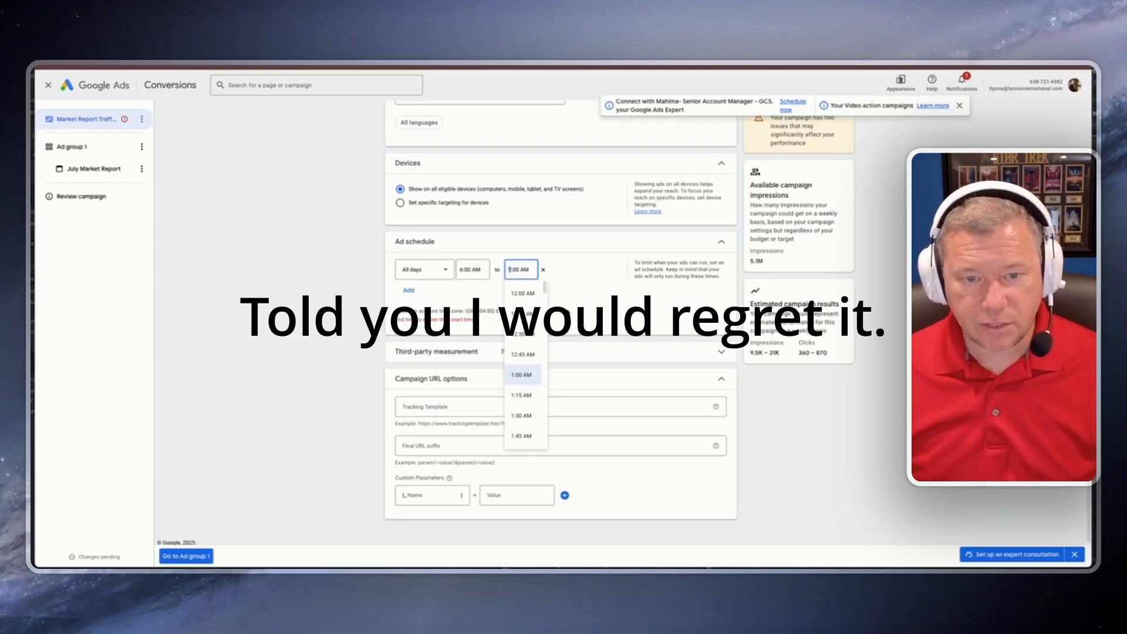
scroll(523, 352, "down", 12)
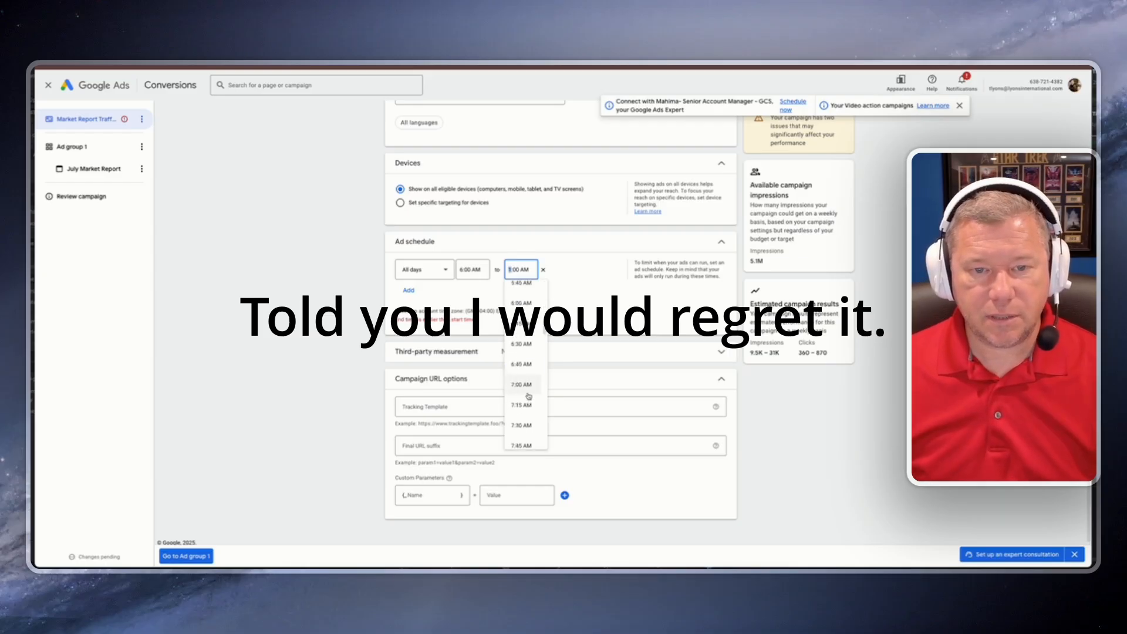
scroll(527, 395, "down", 15)
left_click(523, 438)
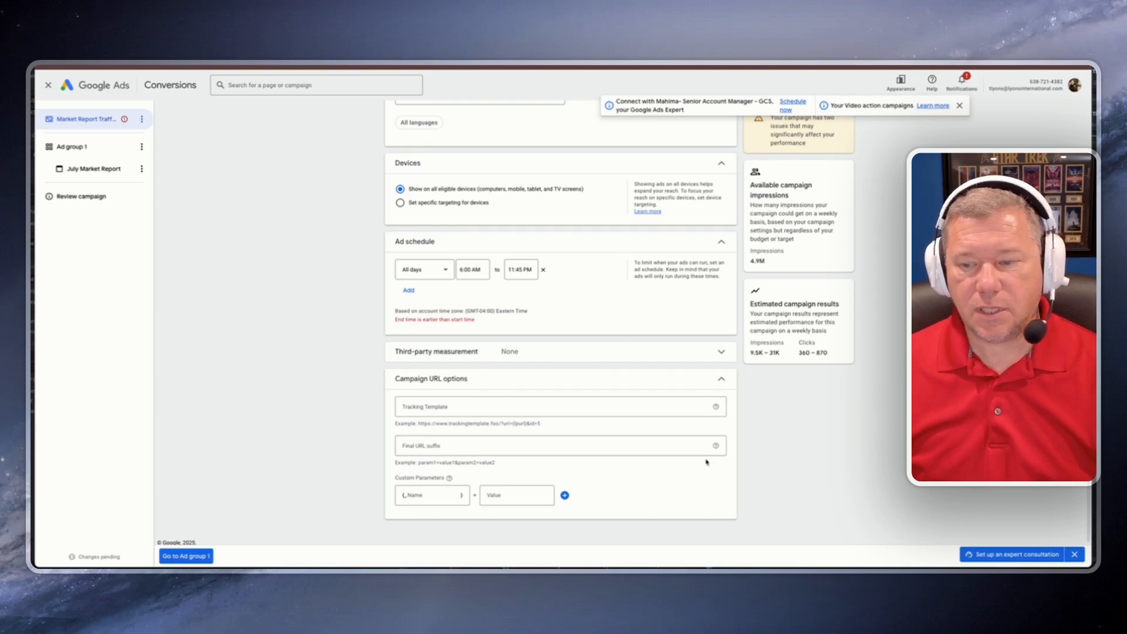
Step: Rename the ad group as Marketing Report Traffic
scroll(706, 462, "up", 10)
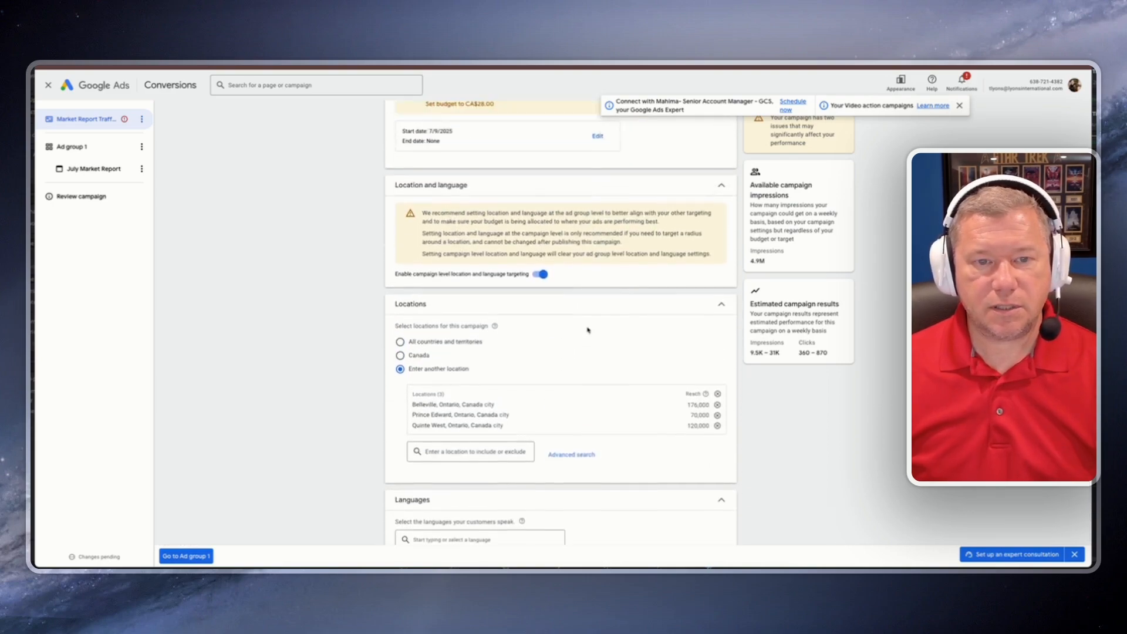
scroll(587, 331, "up", 5)
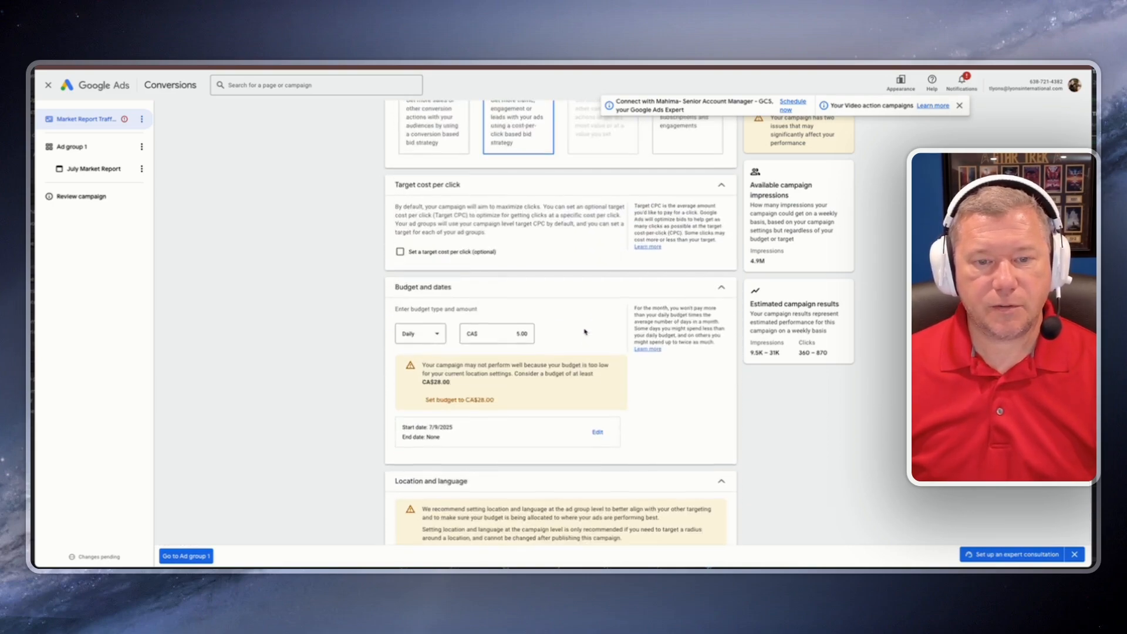
scroll(578, 343, "up", 3)
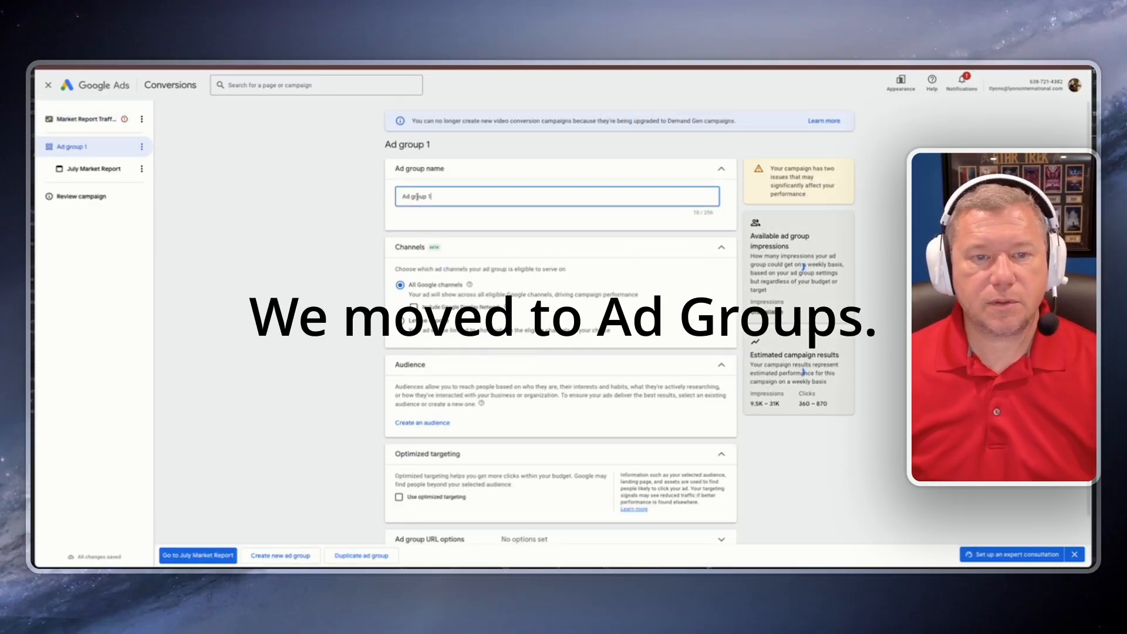
type("MArket")
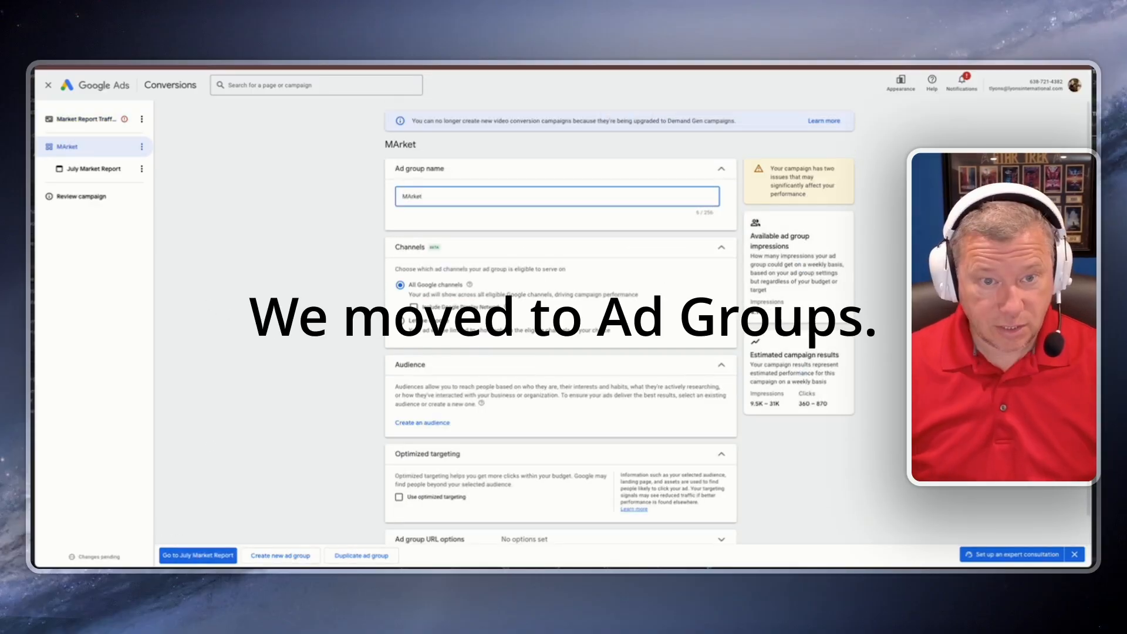
key("BackSpace")
key("BackSpace")
key("BackSpace")
type("arketing Report Traffic")
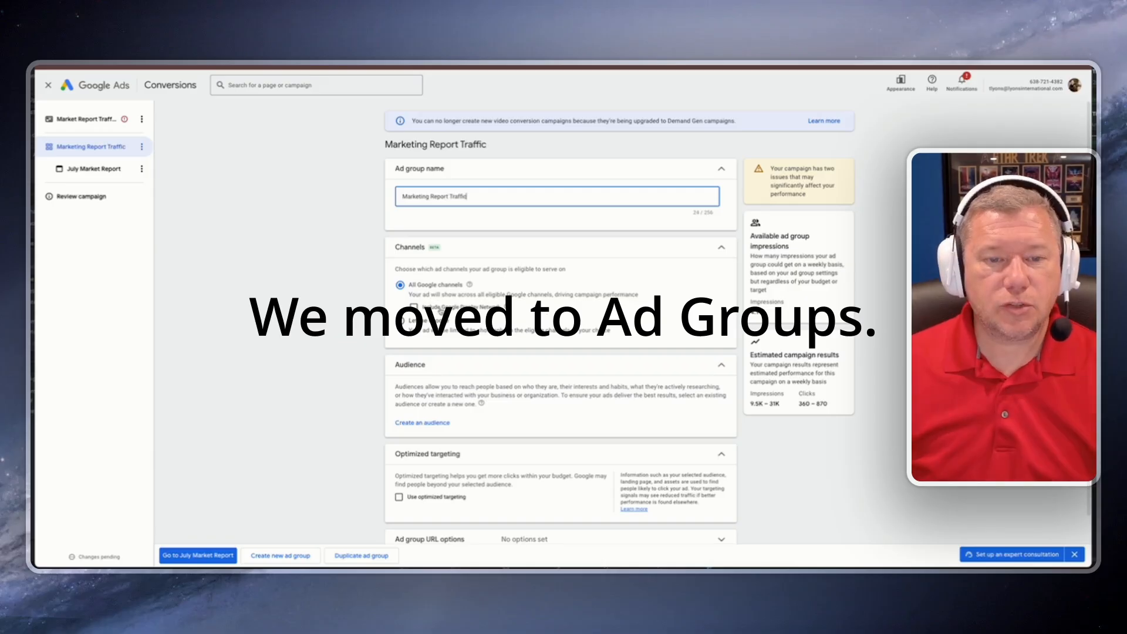
Step: Limit the ad group's channels to YouTube in-stream and in-feed, clearing Discover, Gmail, Google Display Network and YouTube Shorts
left_click(400, 306)
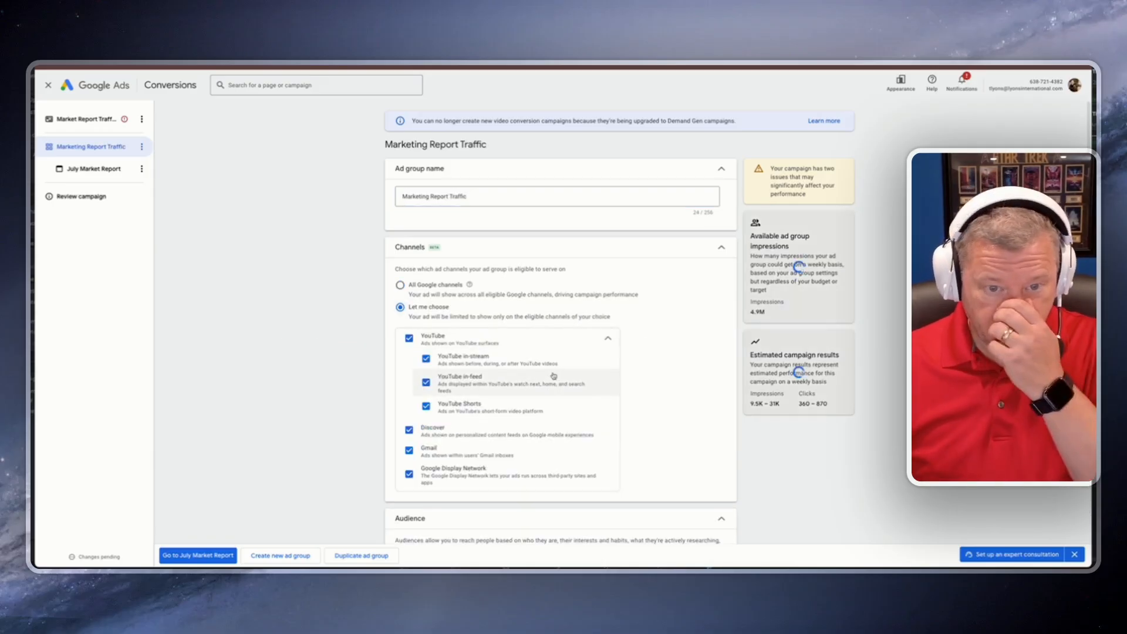
left_click(410, 451)
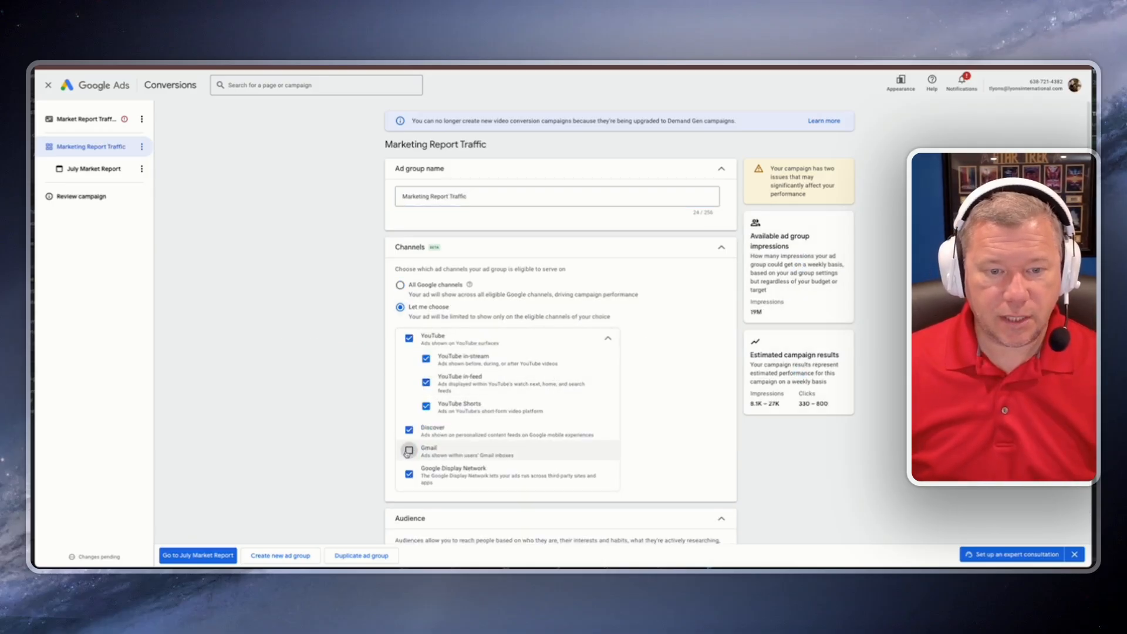
left_click(409, 430)
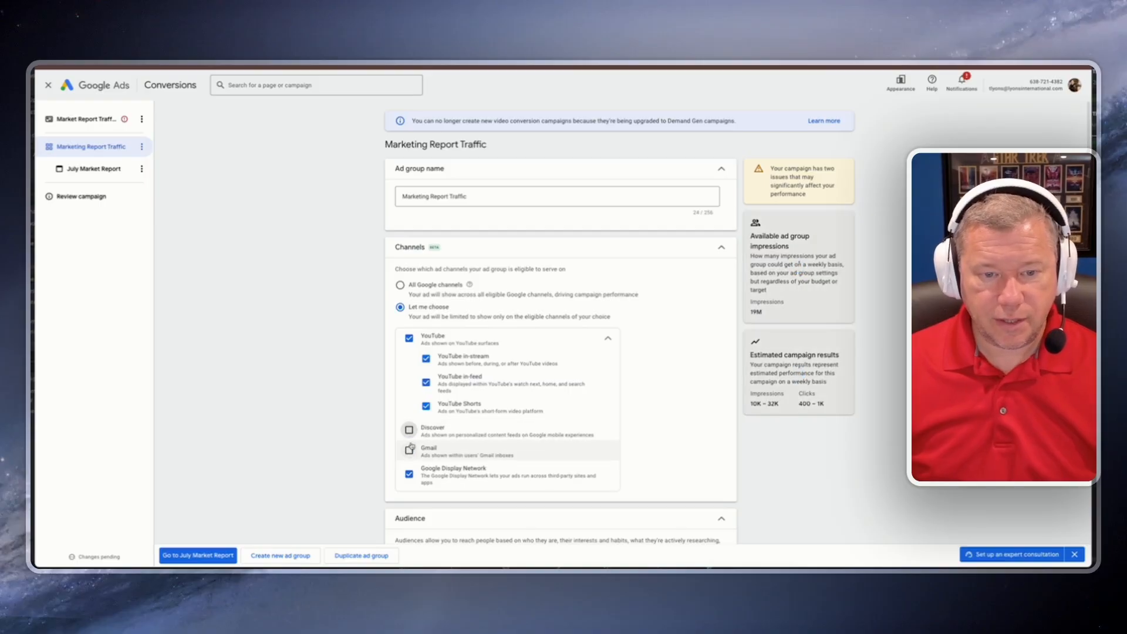
scroll(411, 464, "down", 1)
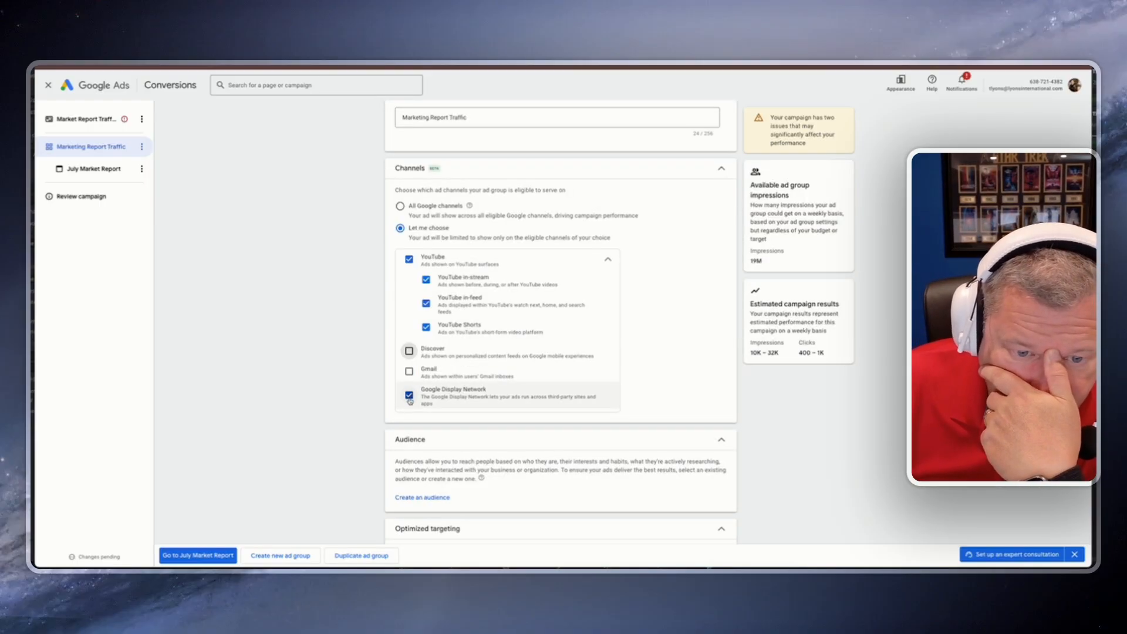
left_click(409, 396)
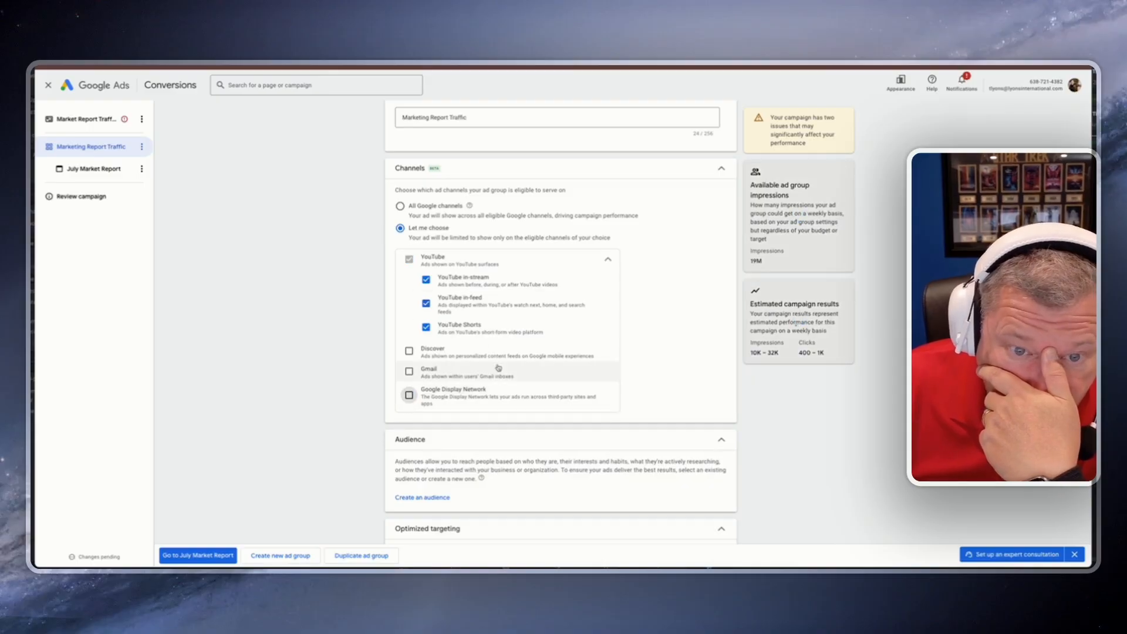
left_click(427, 327)
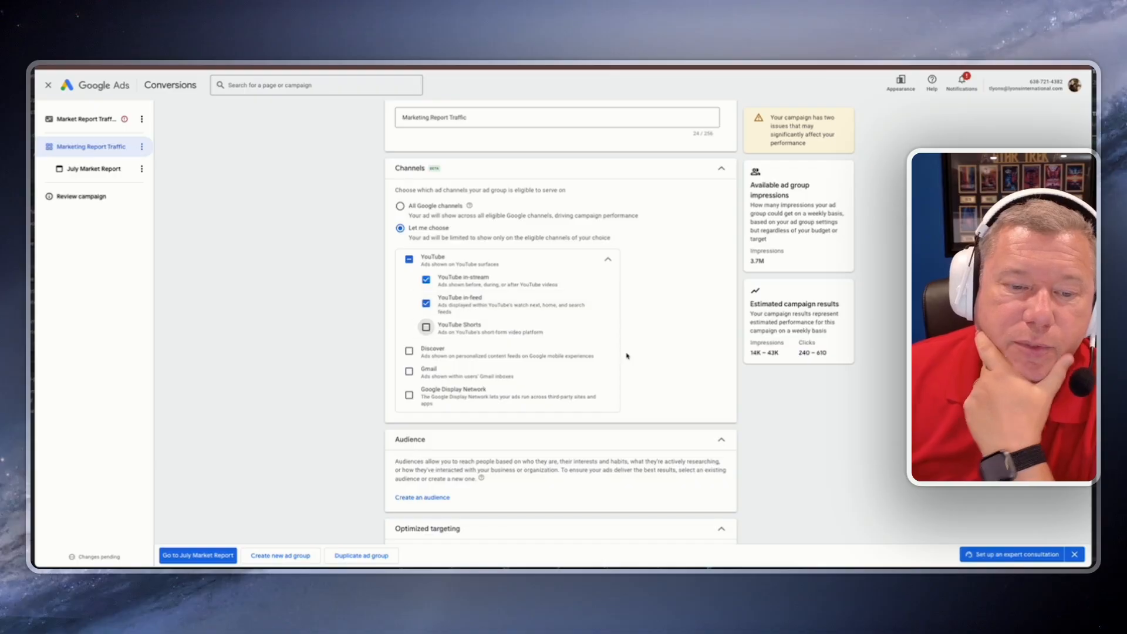
scroll(627, 355, "down", 2)
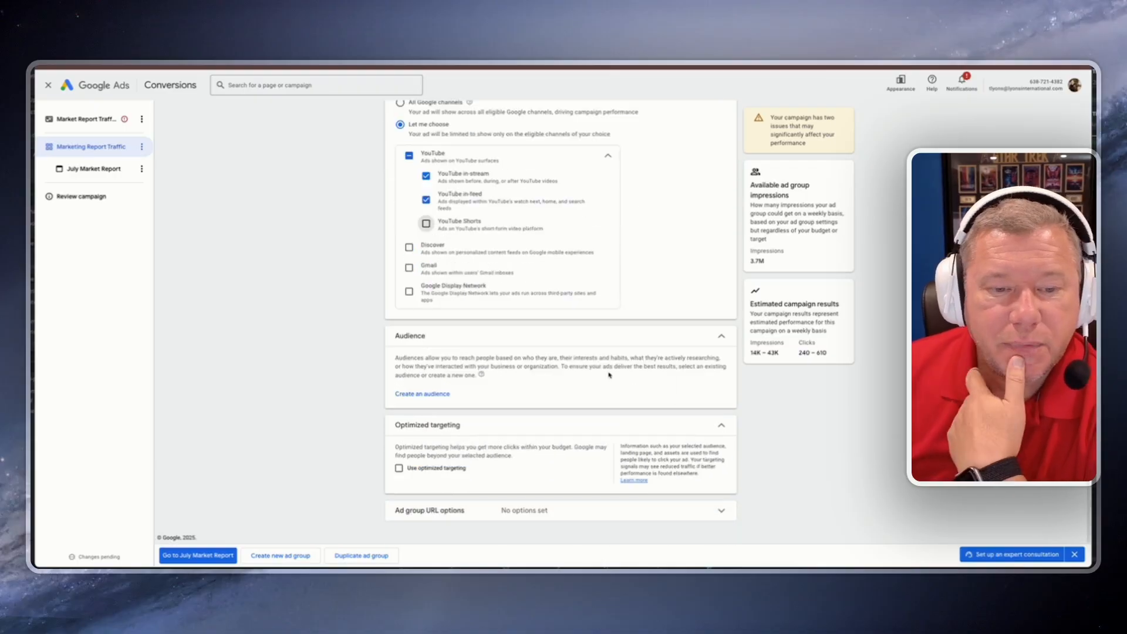
left_click(435, 394)
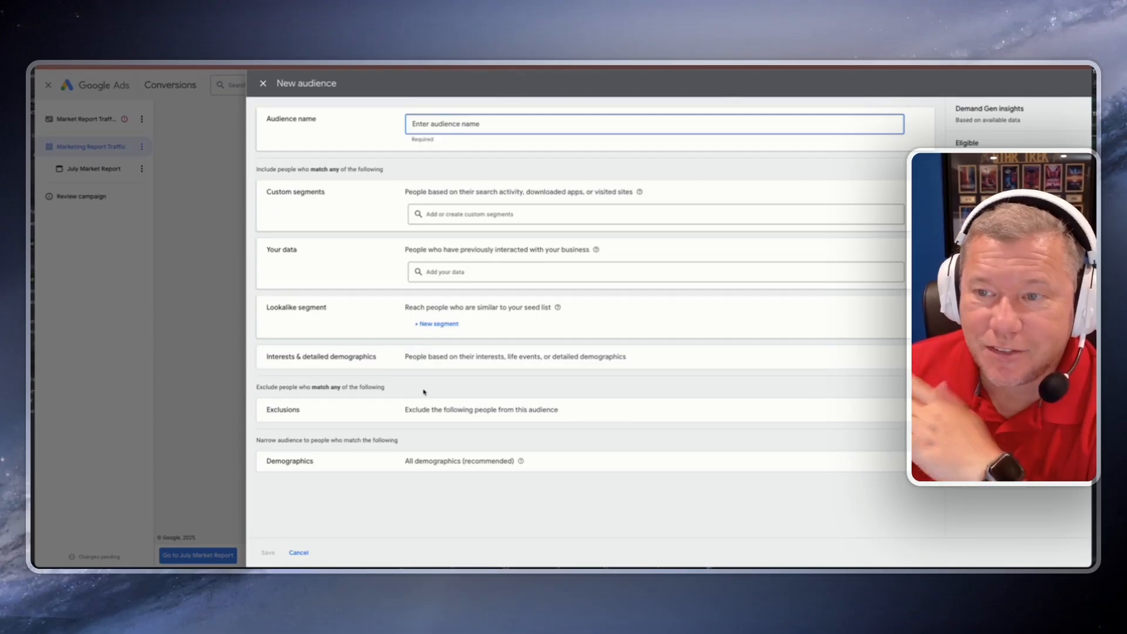
left_click(263, 83)
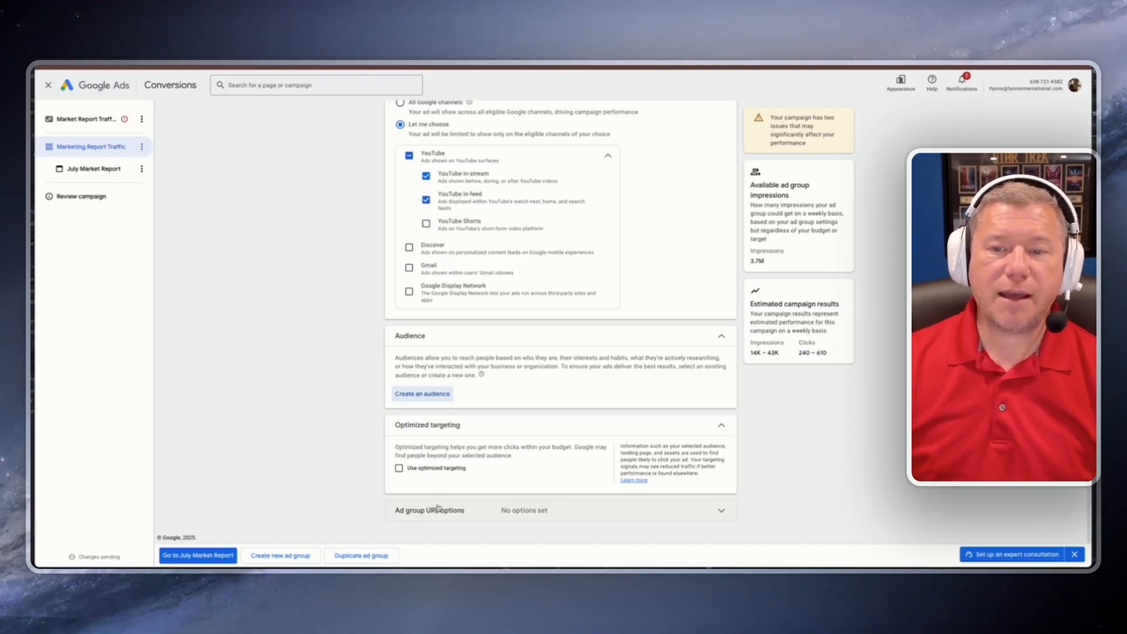
Step: Examine the optimized targeting and ad group URL options
left_click_drag(412, 447, 563, 447)
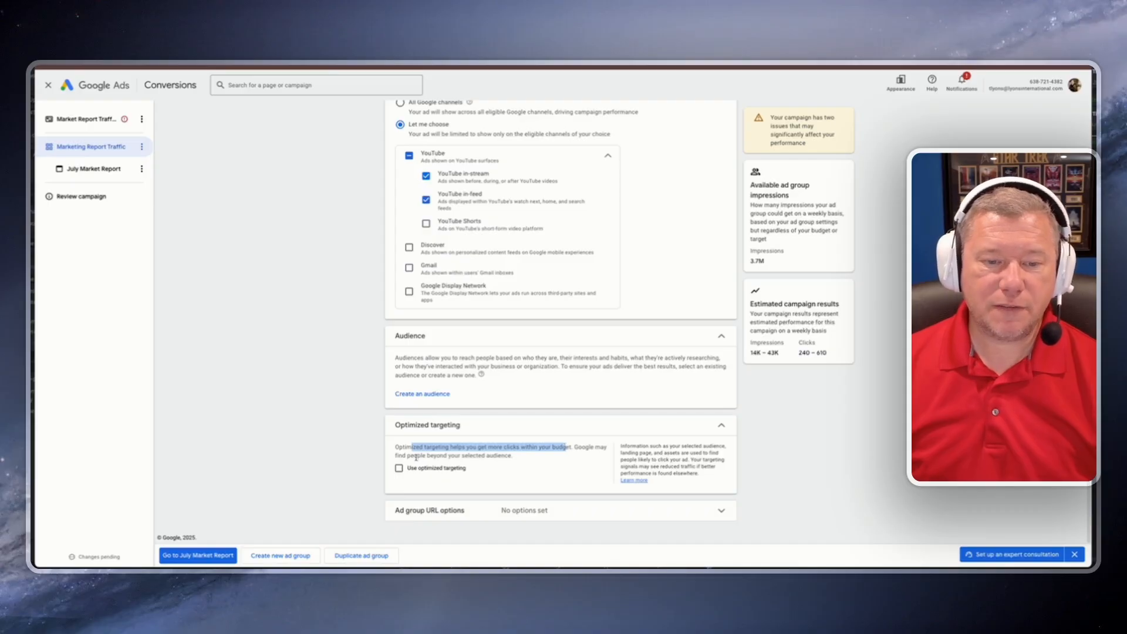
left_click(415, 456)
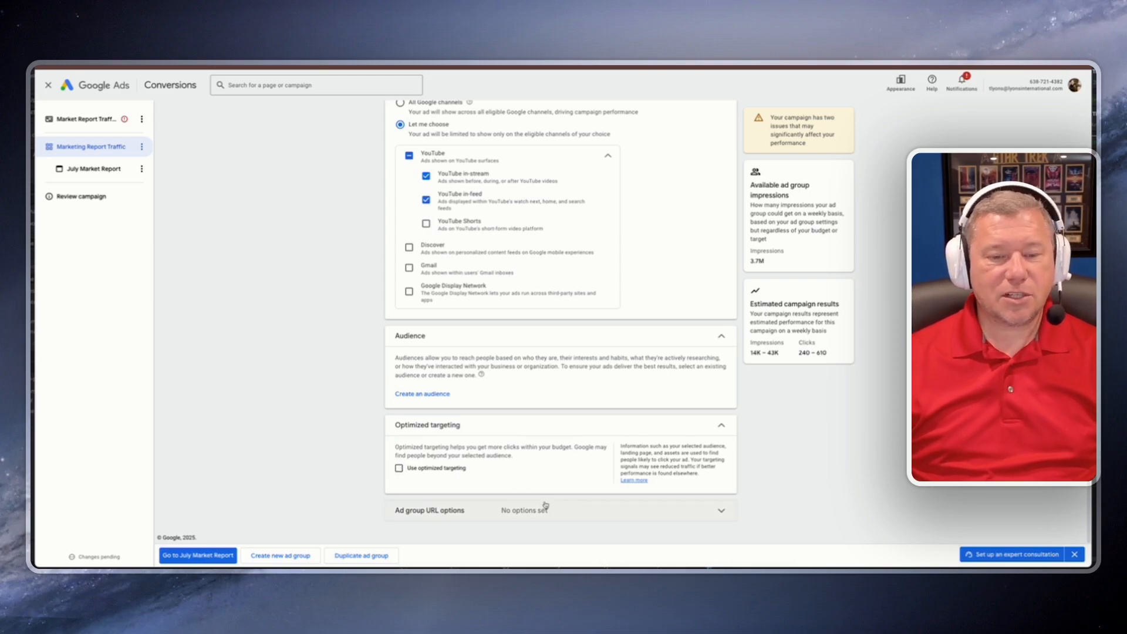
left_click(723, 514)
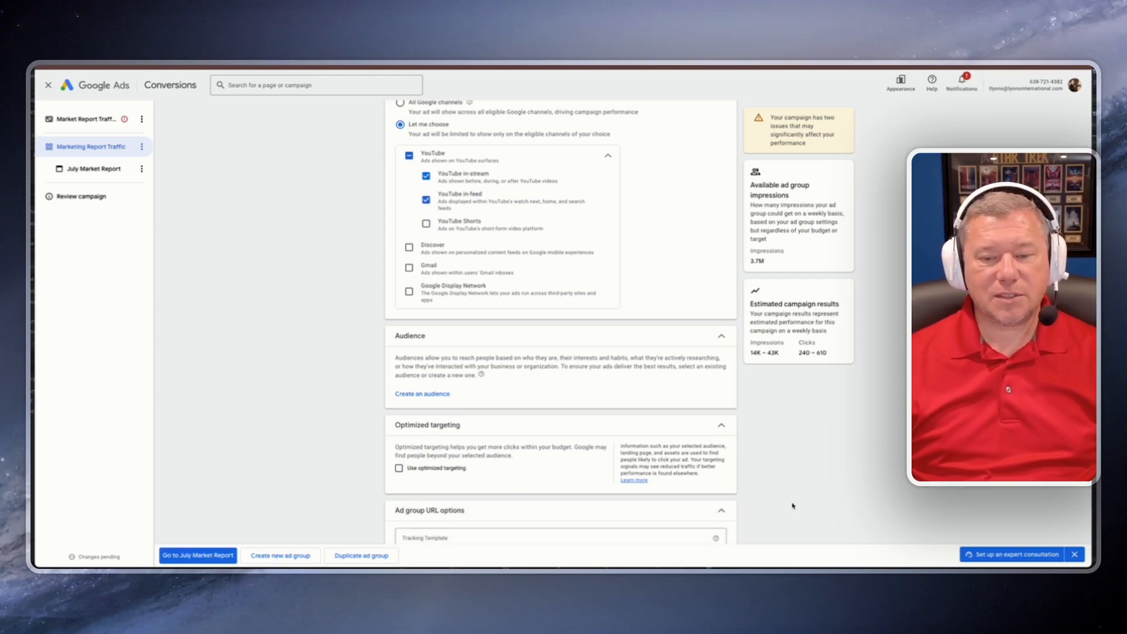
scroll(778, 508, "down", 3)
left_click(719, 376)
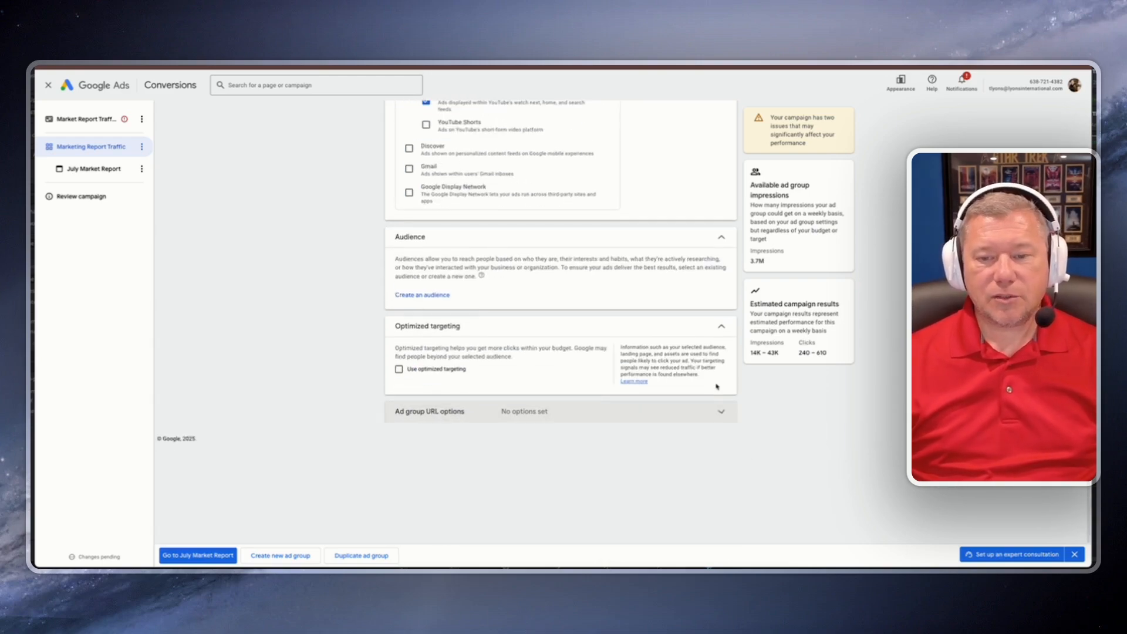
left_click(400, 369)
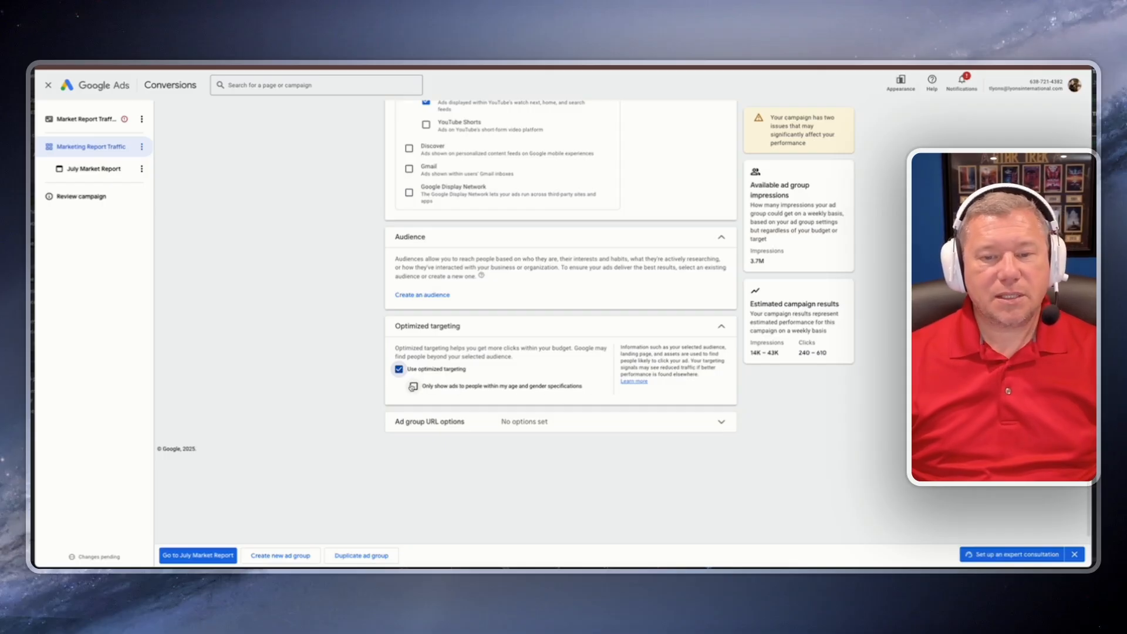
left_click(399, 369)
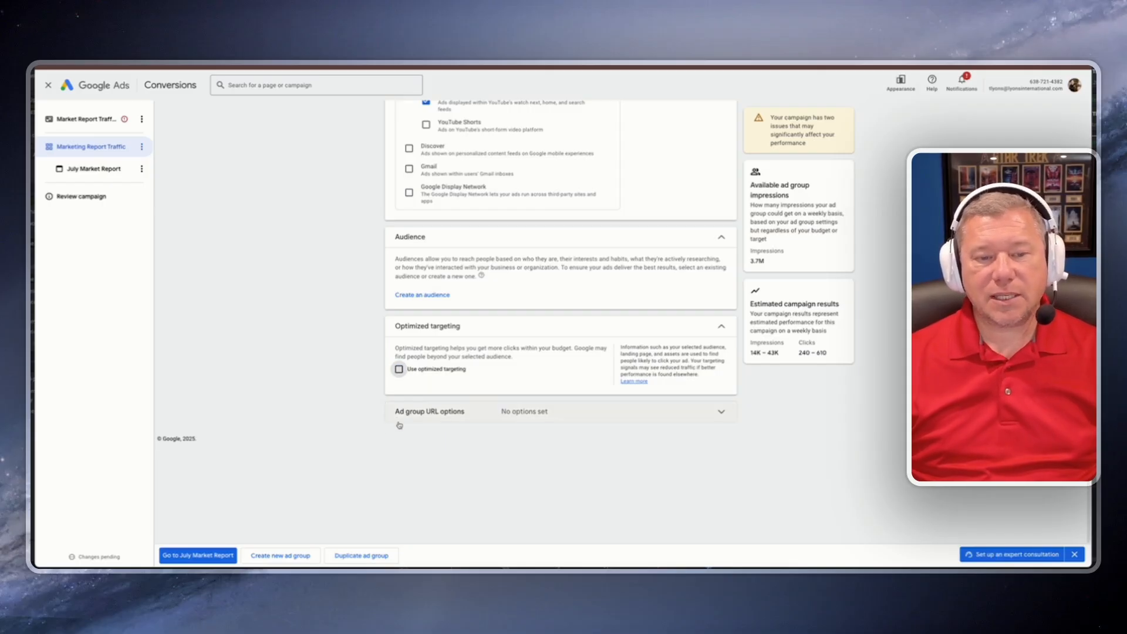
Step: Go to the campaign review and open the fix for the July Market Report ad's errors
left_click(189, 556)
scroll(327, 461, "down", 5)
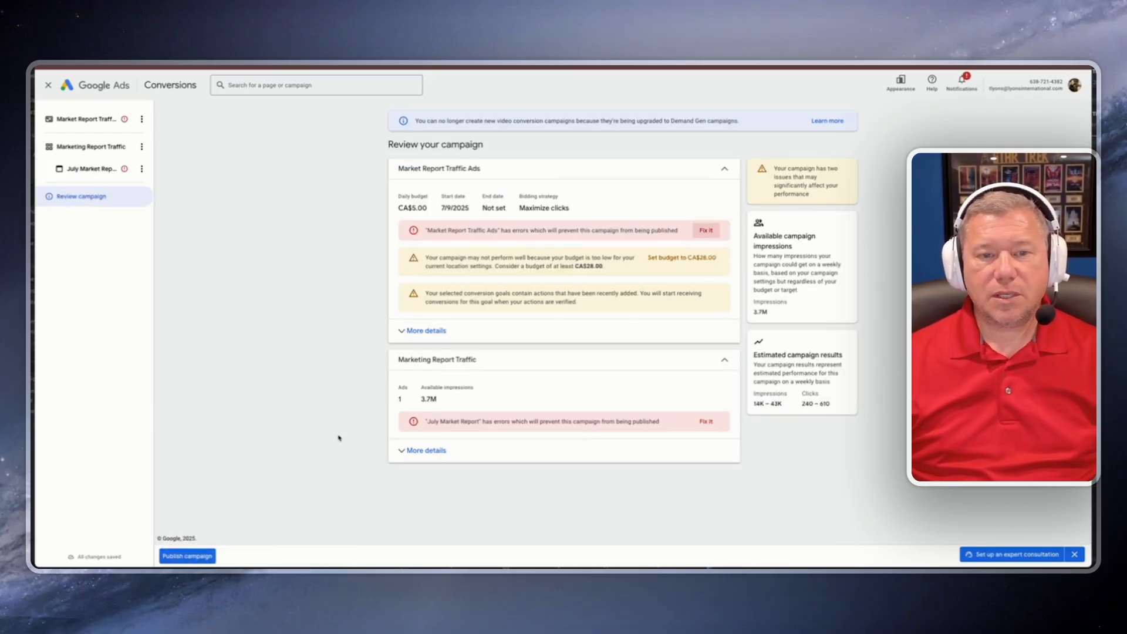
left_click_drag(456, 230, 708, 233)
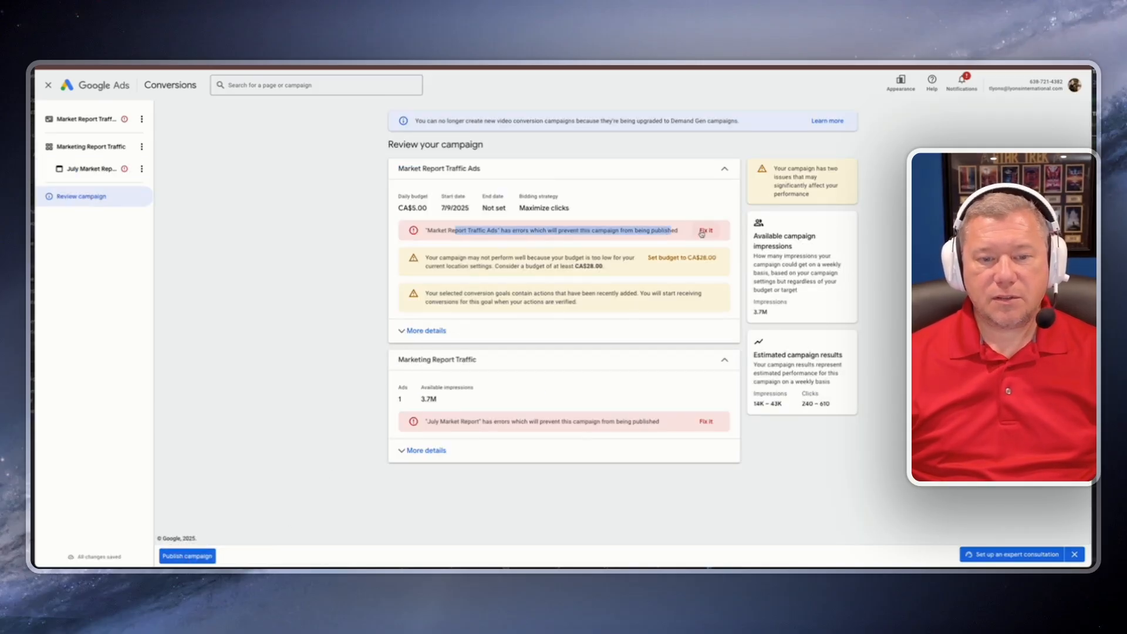
left_click(425, 451)
scroll(376, 441, "down", 2)
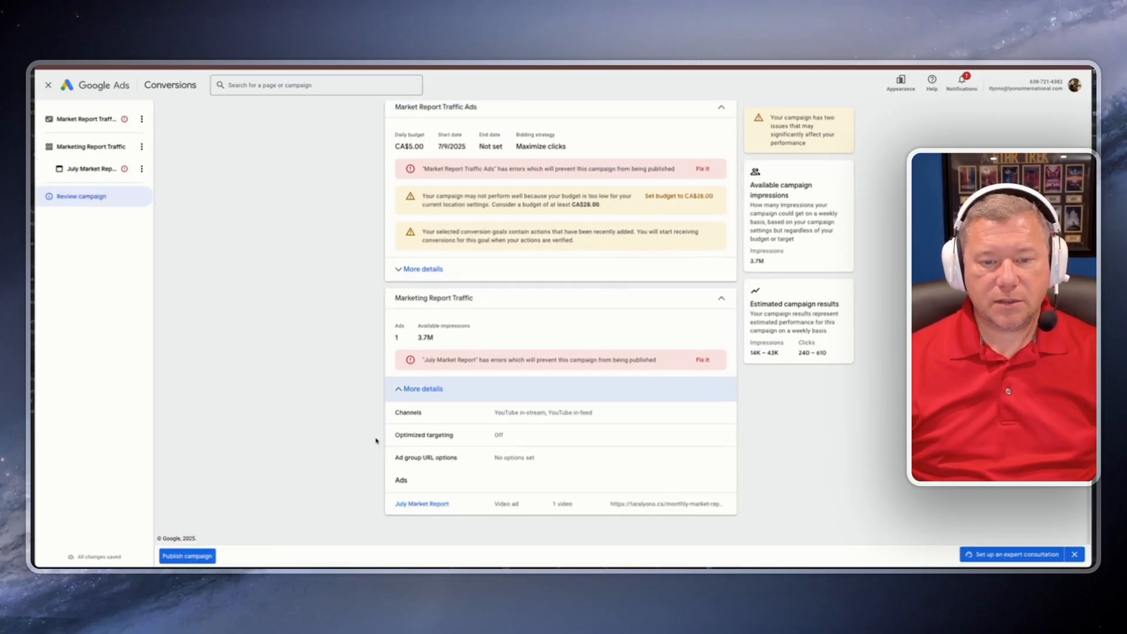
left_click(705, 361)
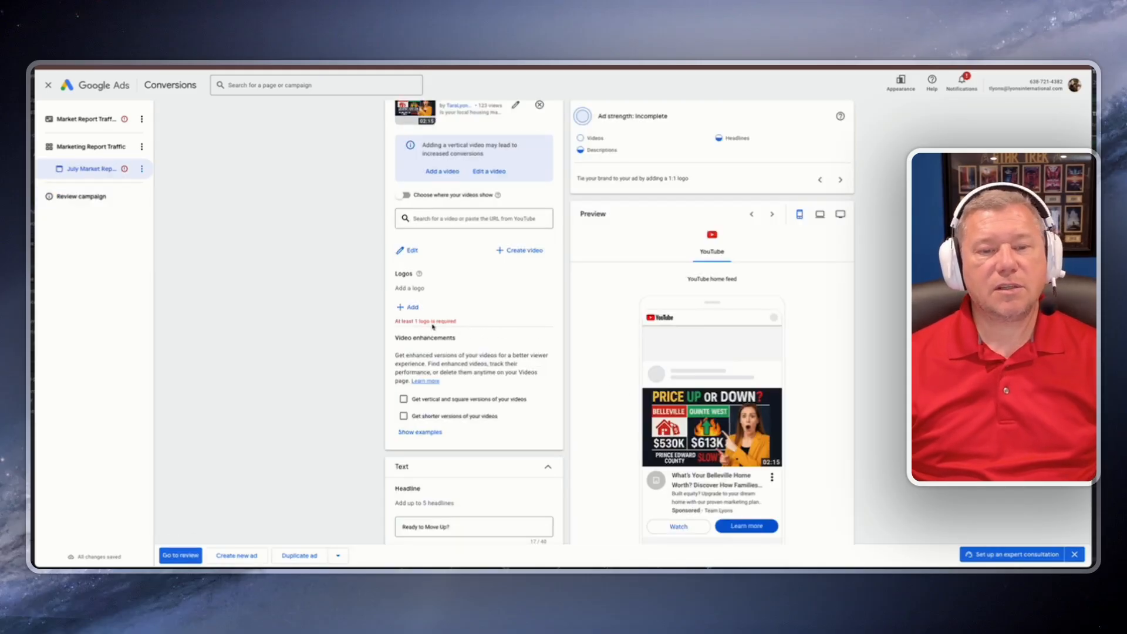
Step: Add the Instagram Post logo from the asset library to the July Market Report ad
left_click(409, 307)
left_click(857, 293)
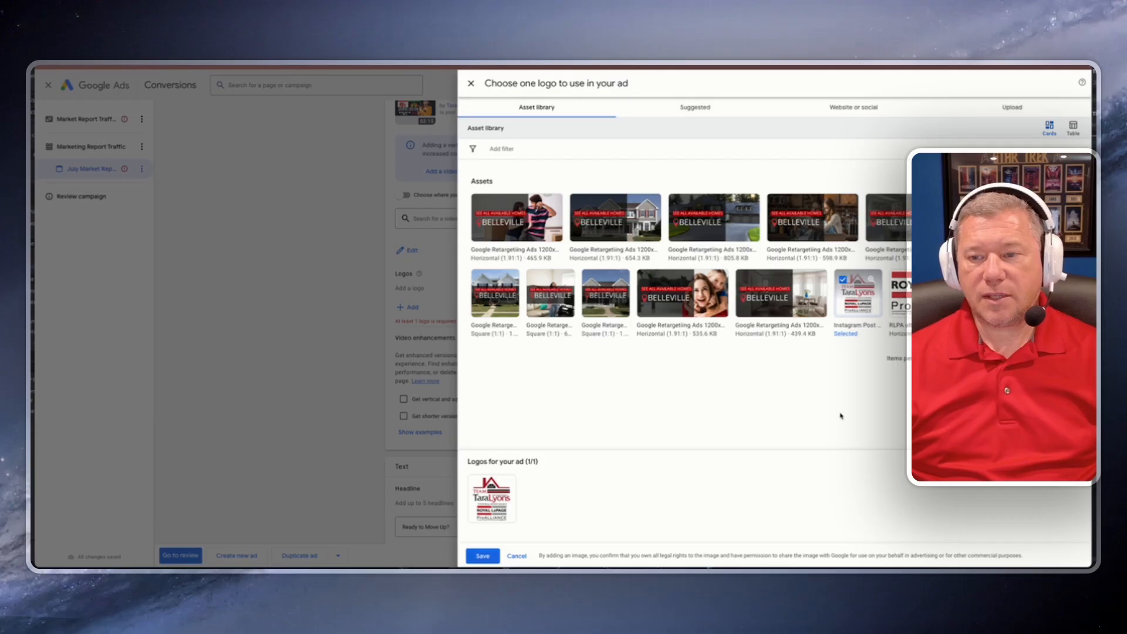
left_click(483, 556)
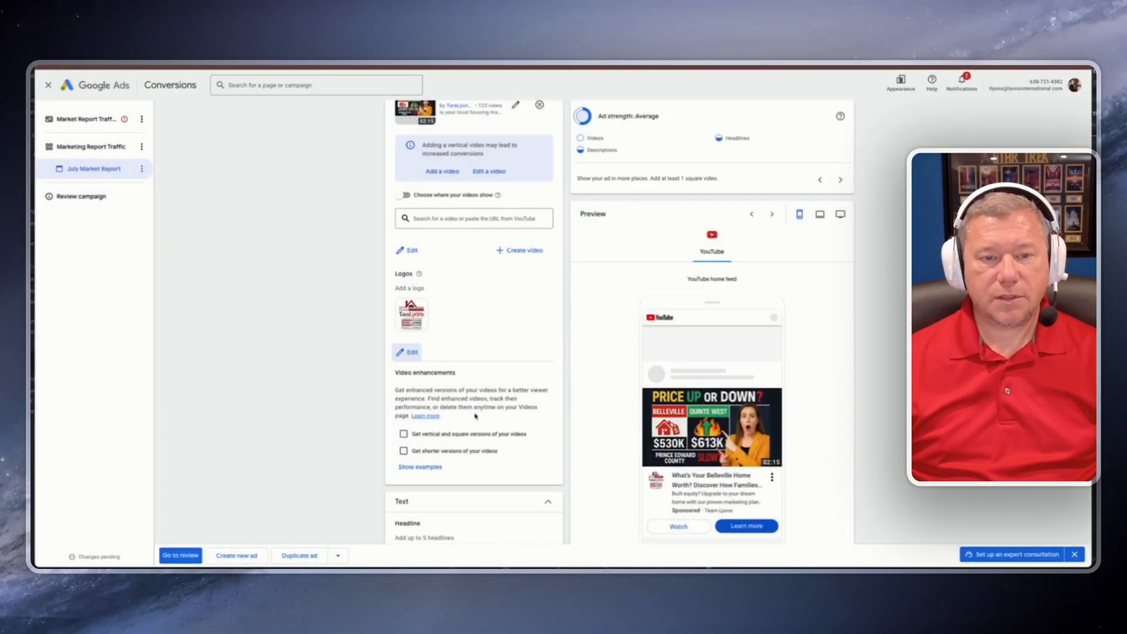
Step: Set the campaign's daily budget to CA$7.00
scroll(488, 409, "down", 6)
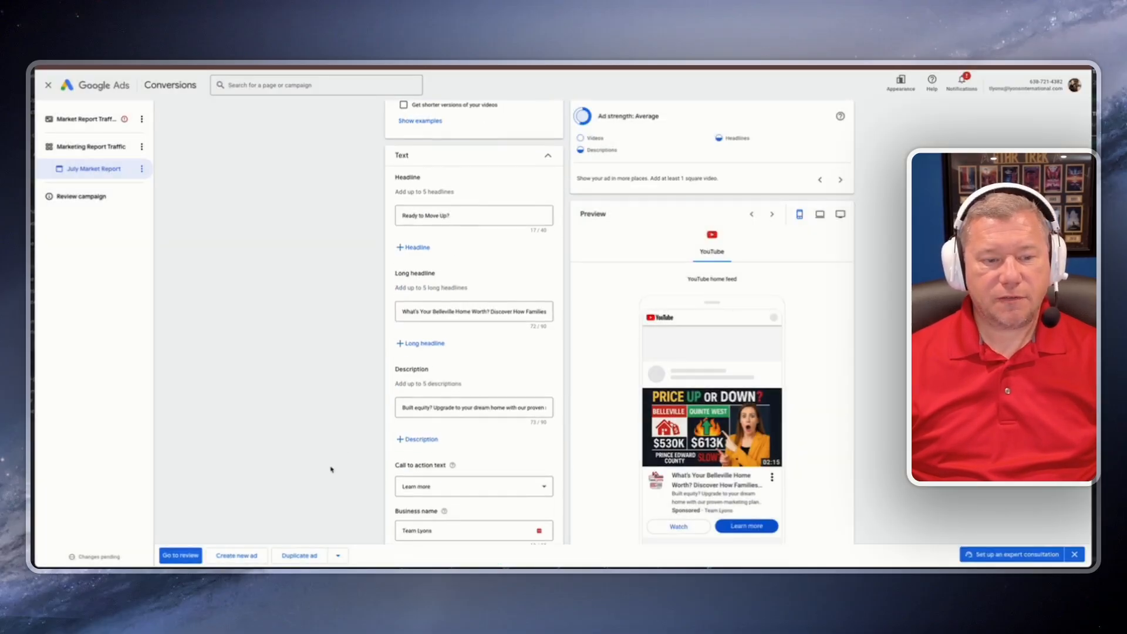
left_click(186, 556)
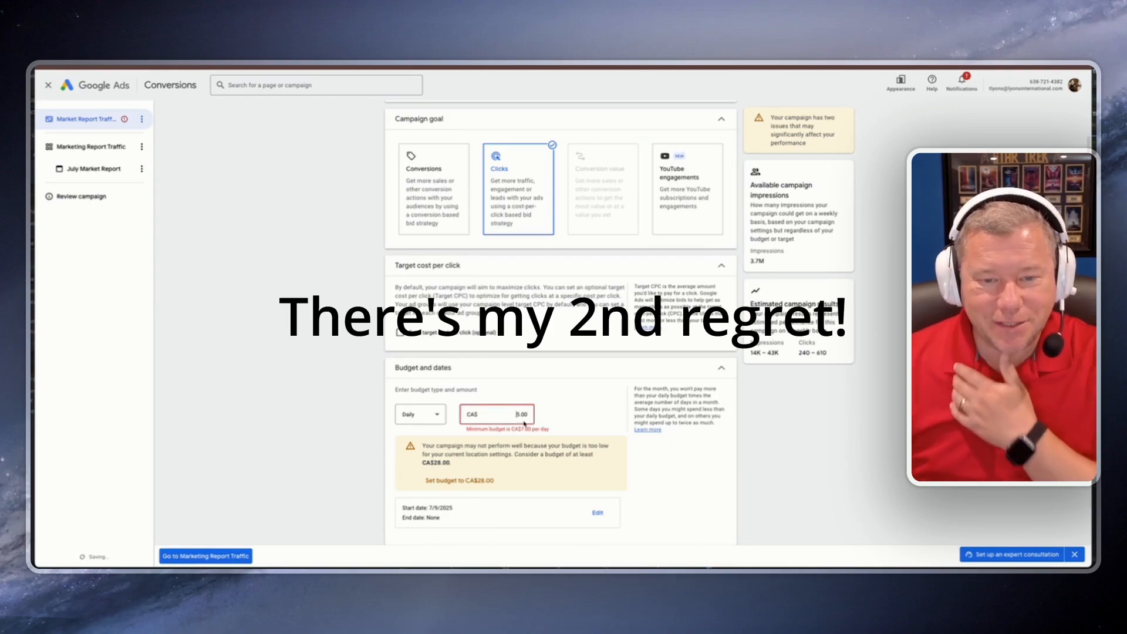
left_click_drag(518, 414, 534, 420)
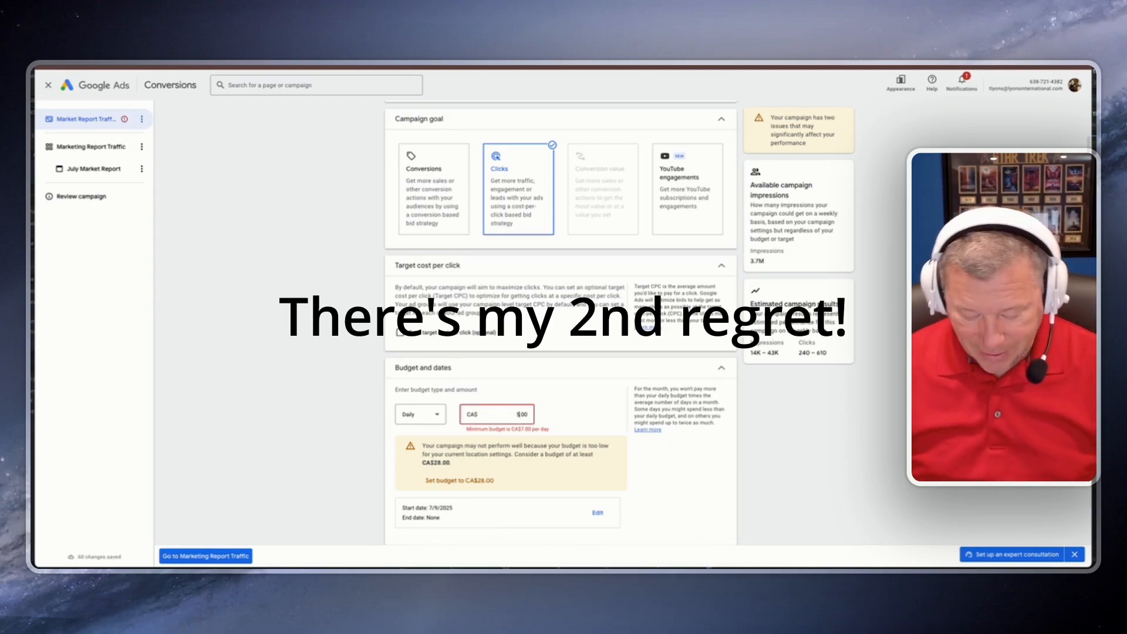
key("BackSpace")
type("20")
left_click(589, 413)
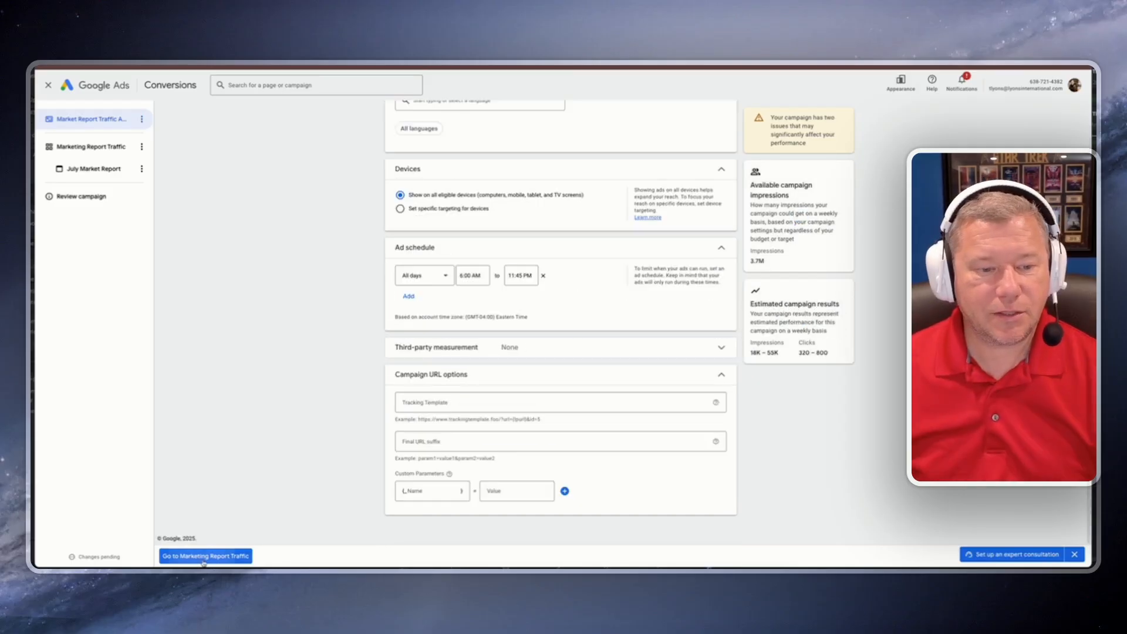
Step: Go to the review, attempt to publish the campaign, and open the July Market Report ad's policy error details
left_click(204, 558)
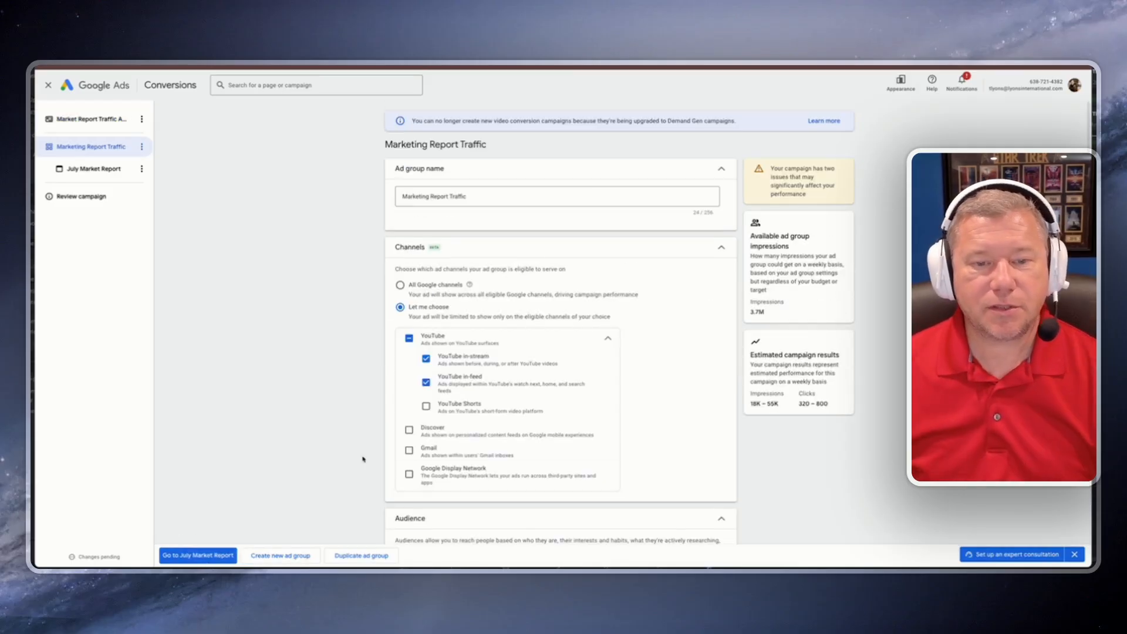
left_click(216, 558)
left_click(189, 556)
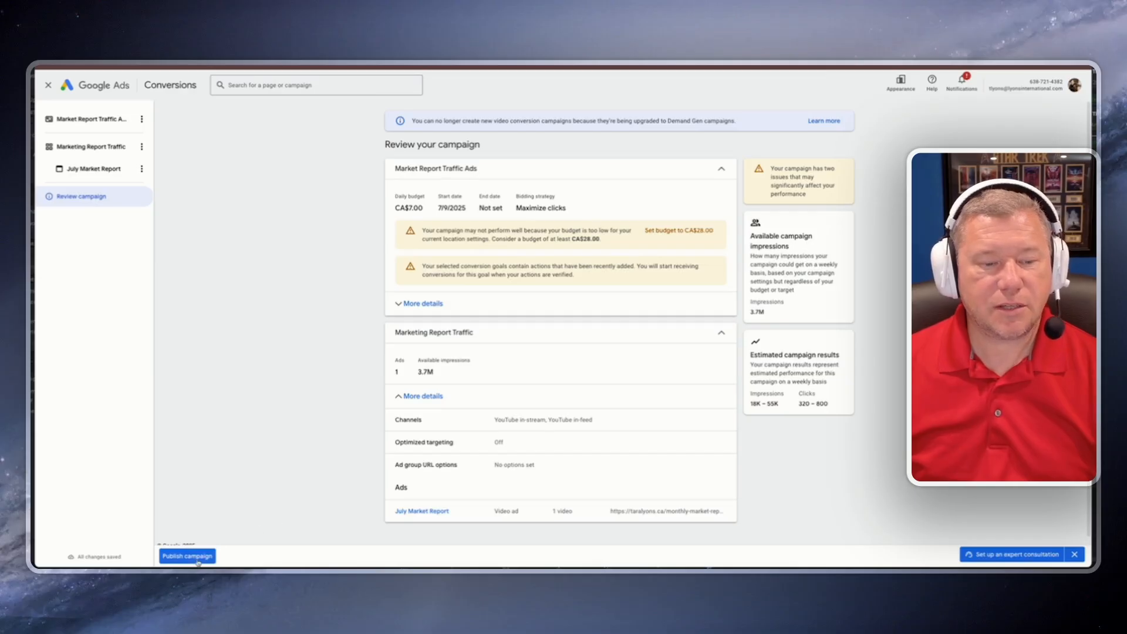
left_click(198, 559)
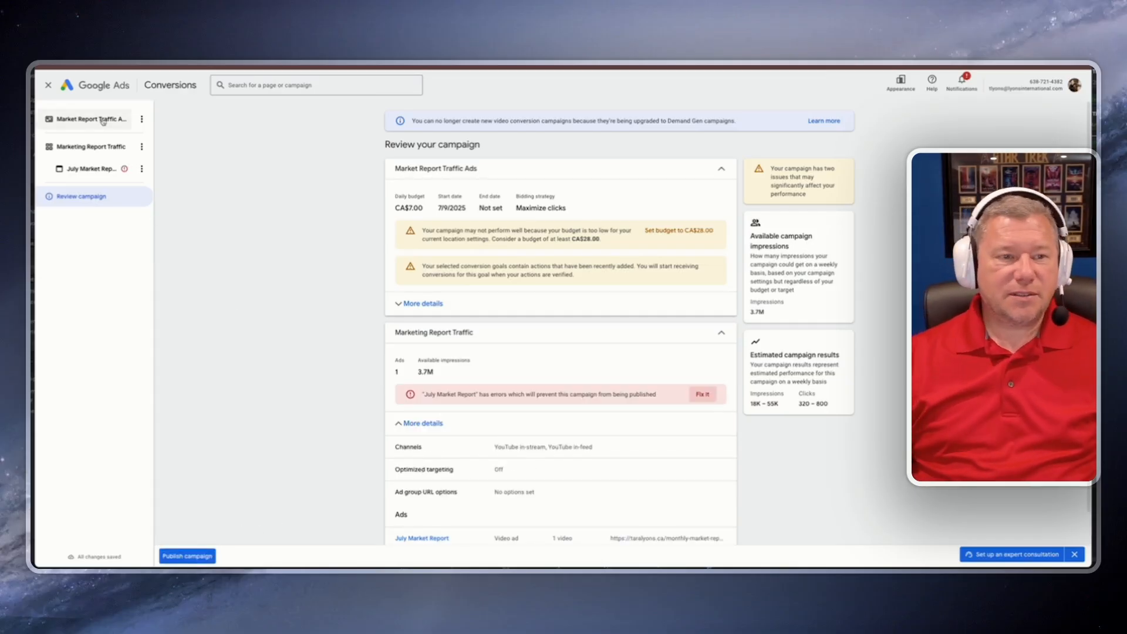
left_click_drag(484, 395, 646, 395)
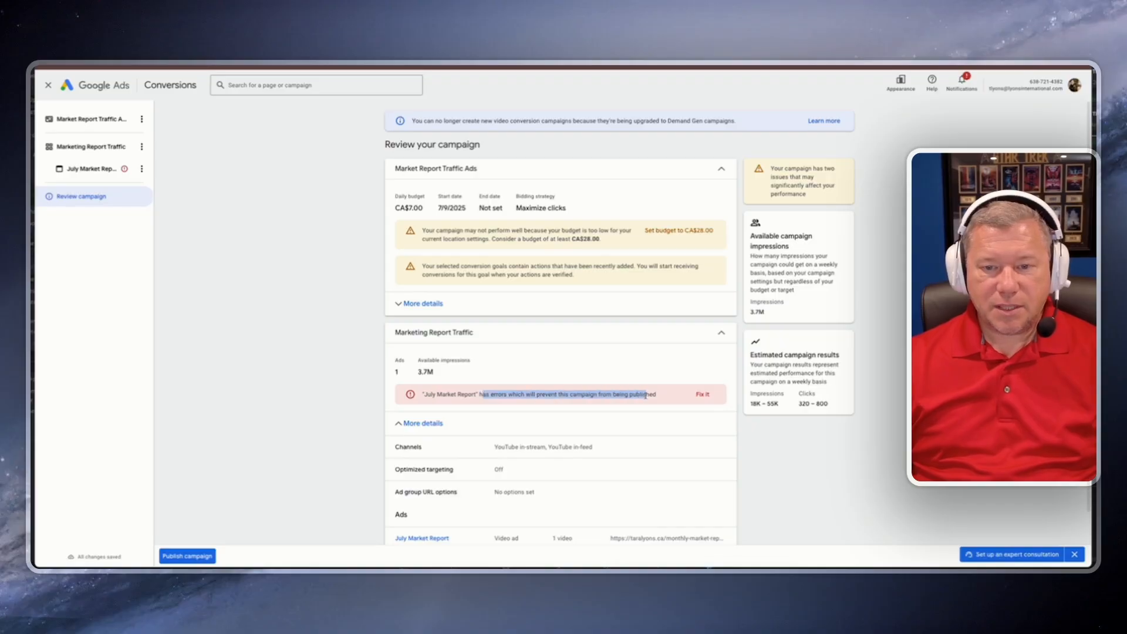
left_click(702, 393)
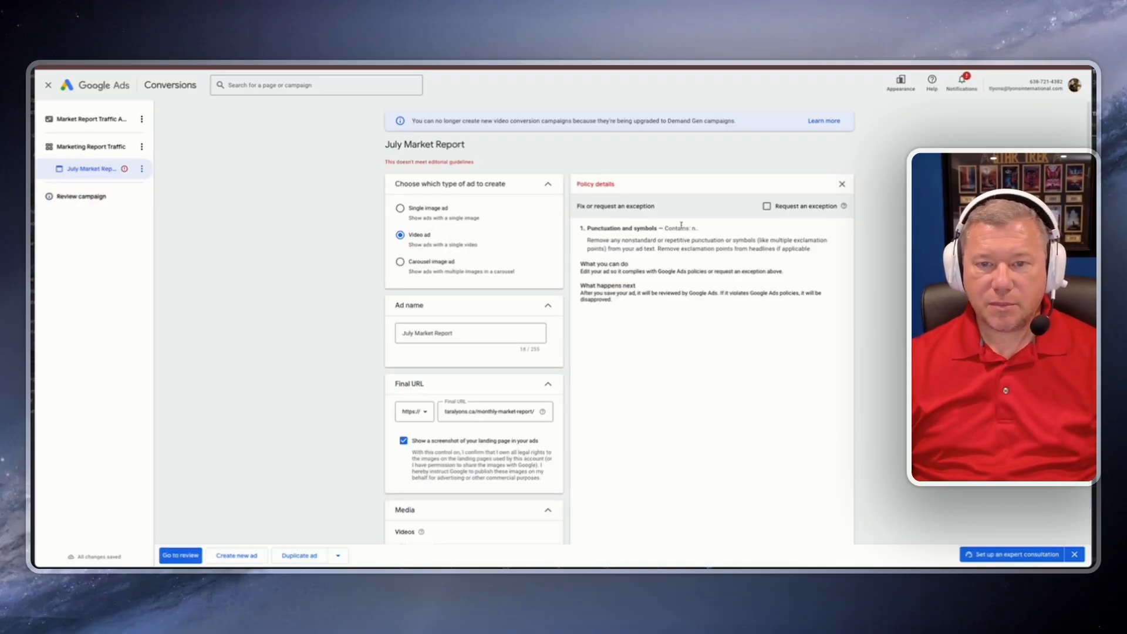
Step: Review the punctuation policy details and remove the question mark from the headline Ready to Move Up
scroll(517, 292, "down", 10)
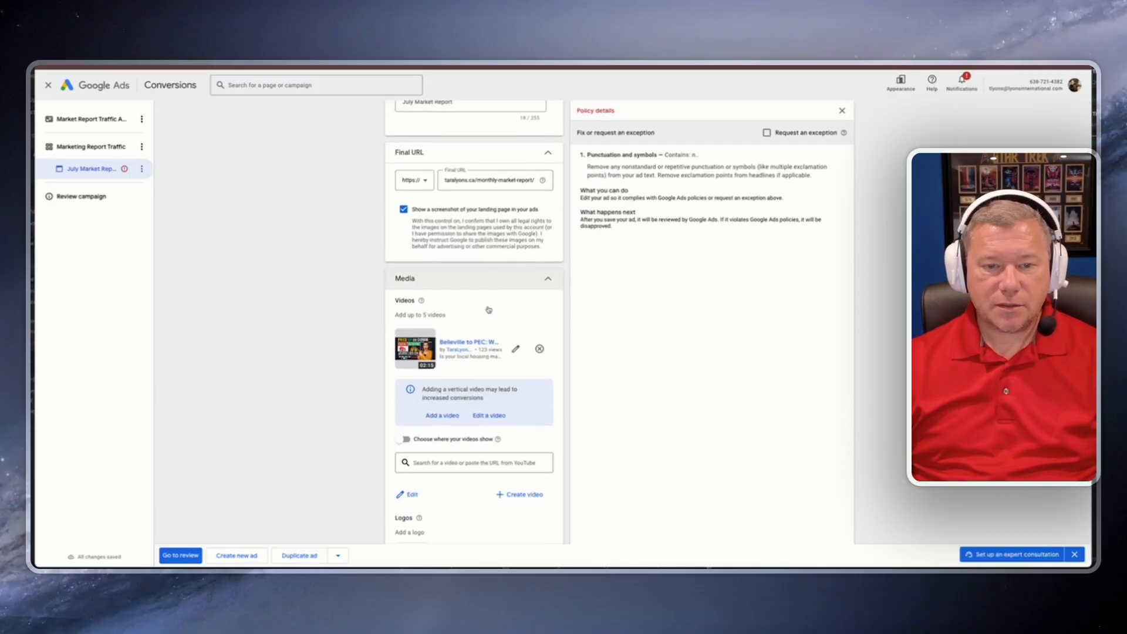
left_click_drag(619, 167, 799, 166)
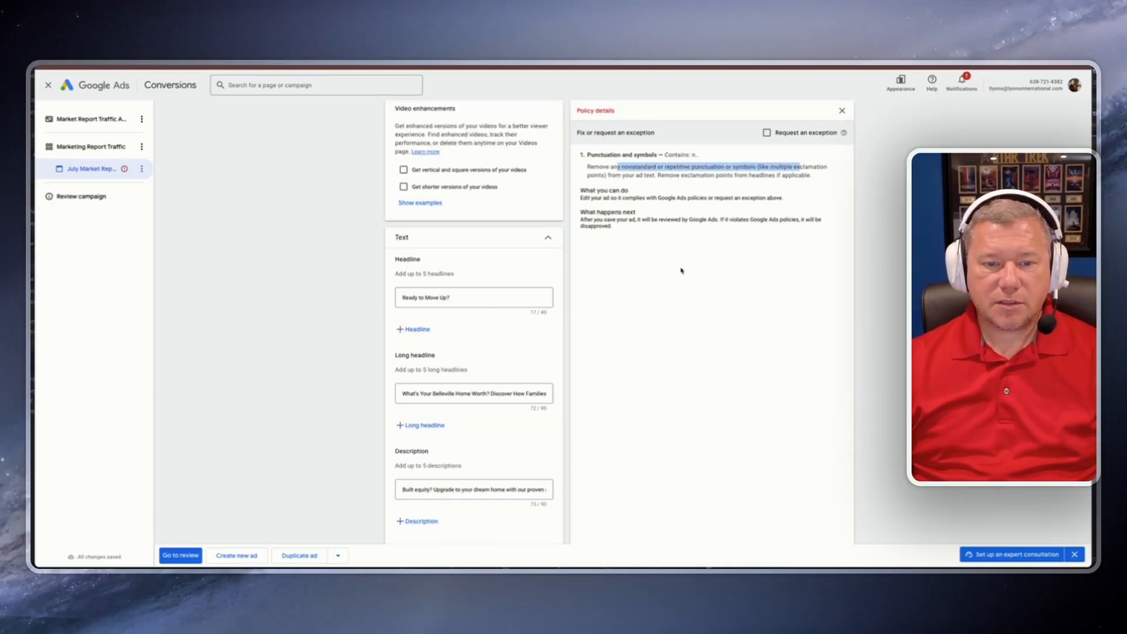
left_click(526, 394)
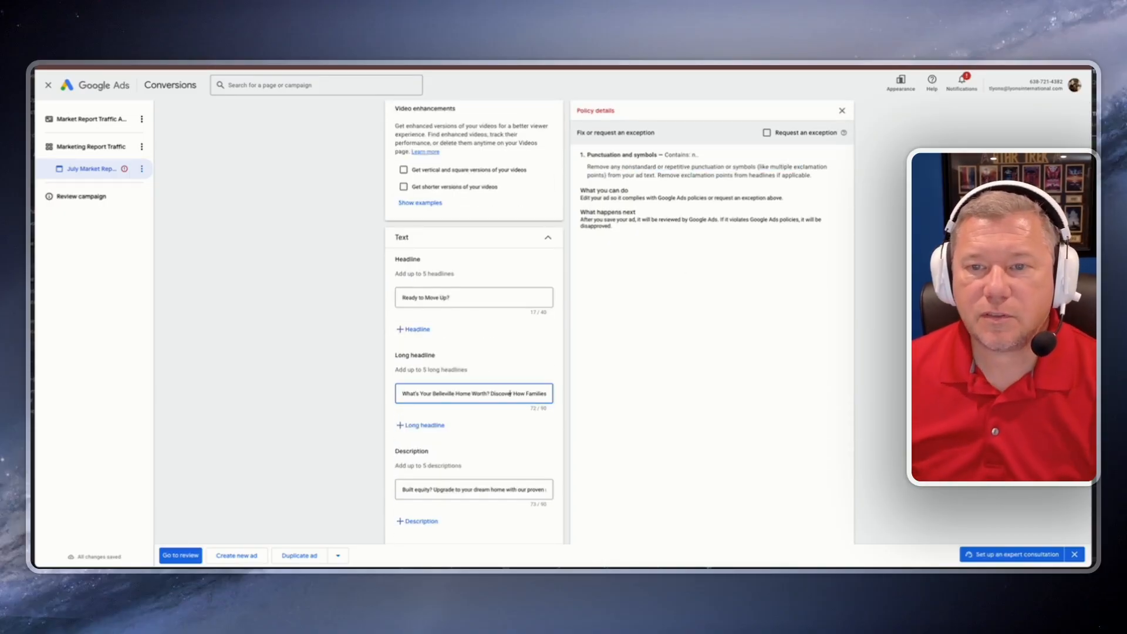
key("Right")
key("Right")
key("Right")
key("Right")
key("Right")
key("Right")
key("Right")
key("Right")
key("Right")
key("Right")
key("Right")
key("Right")
key("Right")
key("Right")
key("Right")
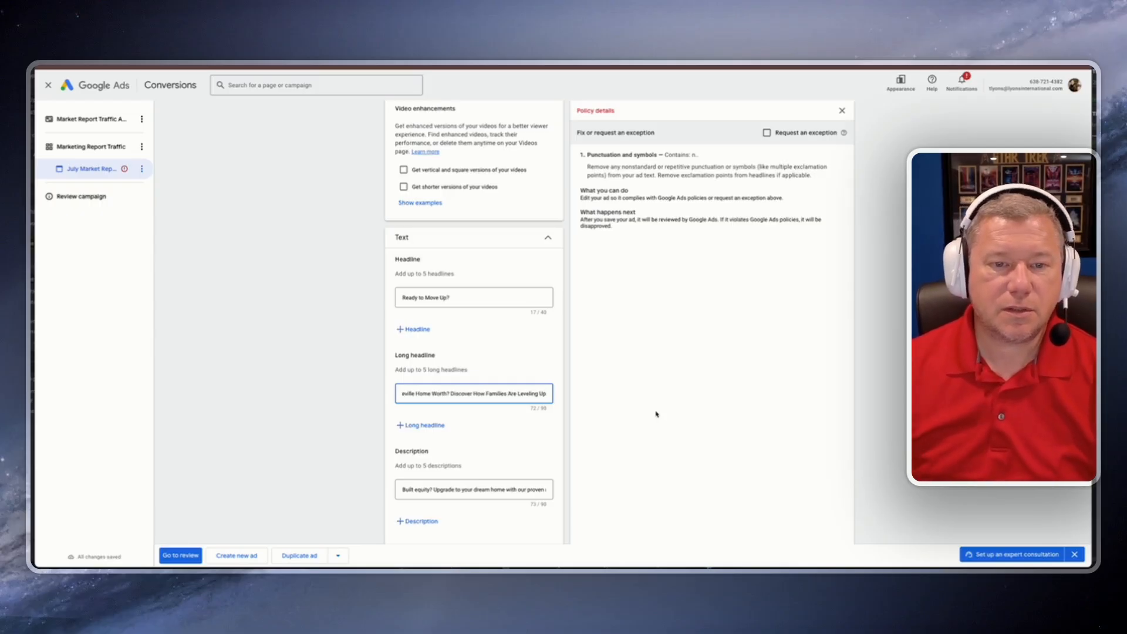
left_click(456, 299)
key("BackSpace")
Step: Replace the question mark after Worth in the long headline with a period and delete the description's final punctuation mark
left_click(489, 395)
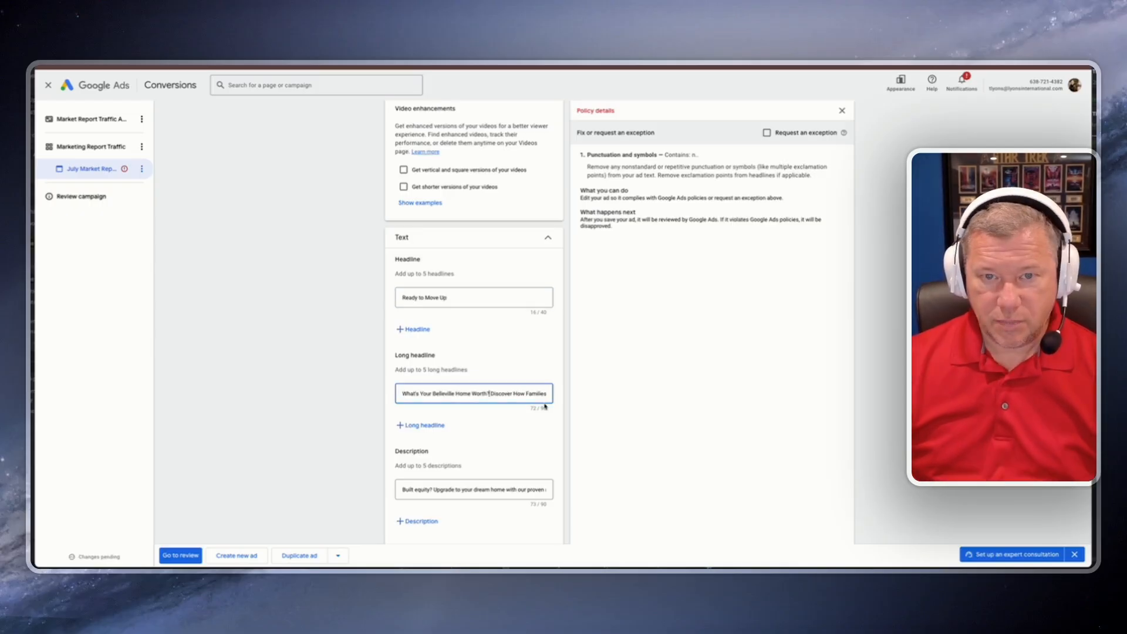
key("BackSpace")
type(".")
left_click_drag(443, 490, 589, 499)
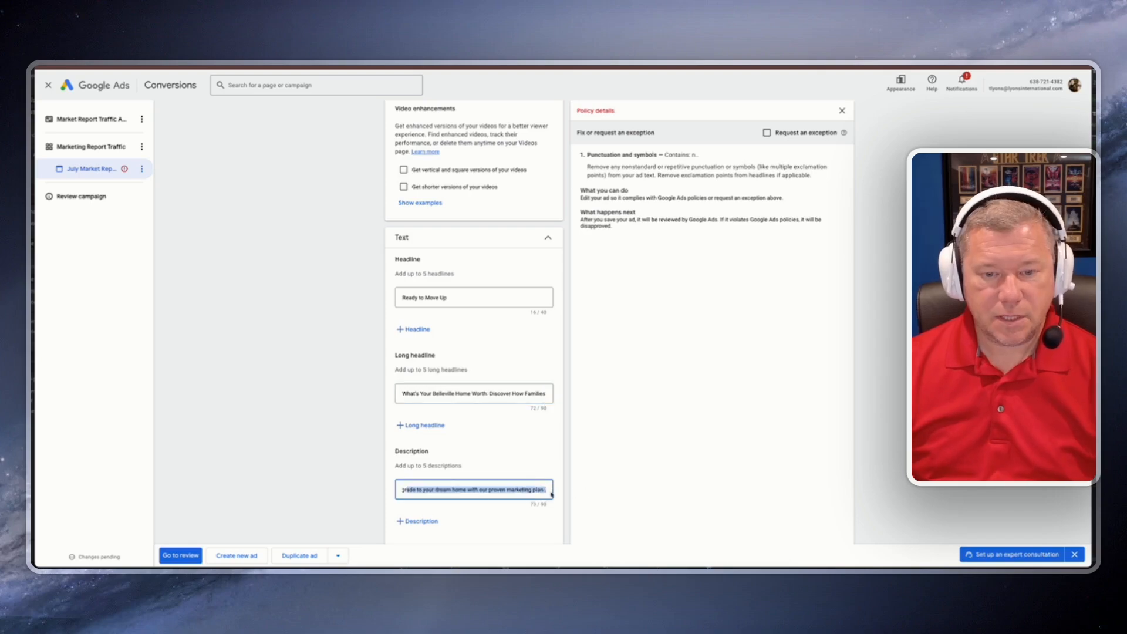
key("Right")
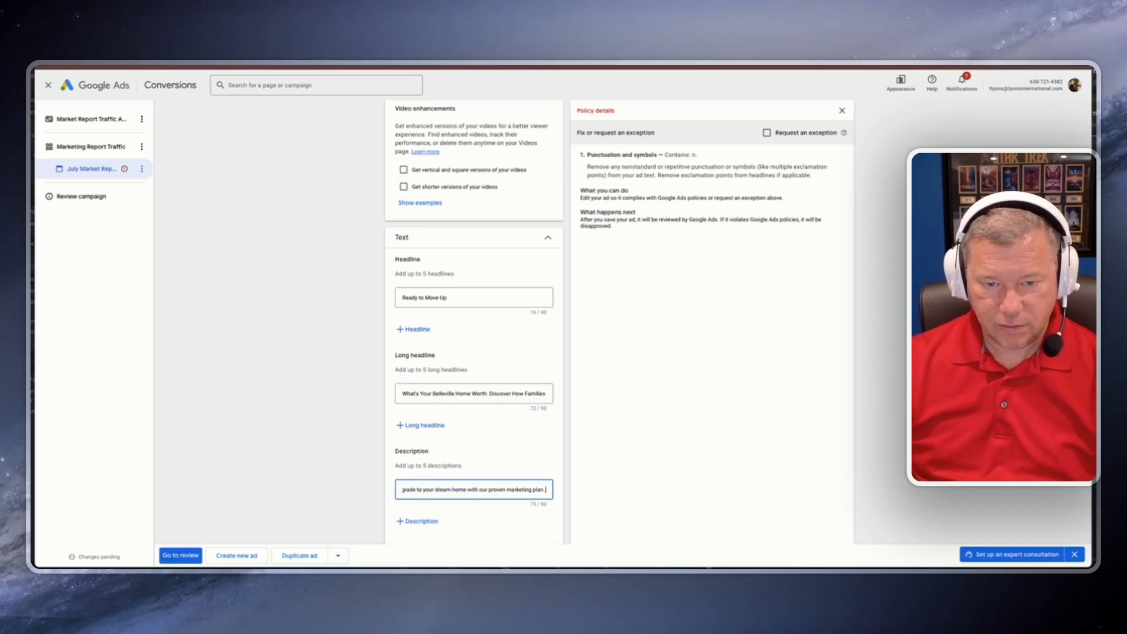
key("BackSpace")
left_click(603, 420)
scroll(609, 460, "down", 8)
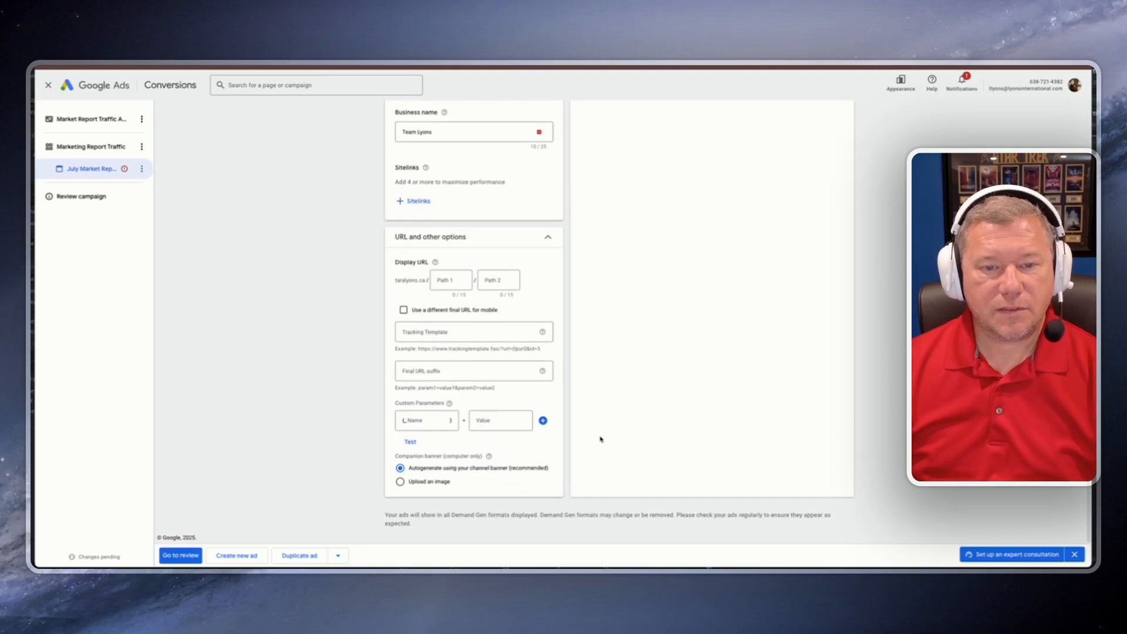
Step: Go to the campaign review, publish the campaign, and open the Campaigns list
left_click(193, 557)
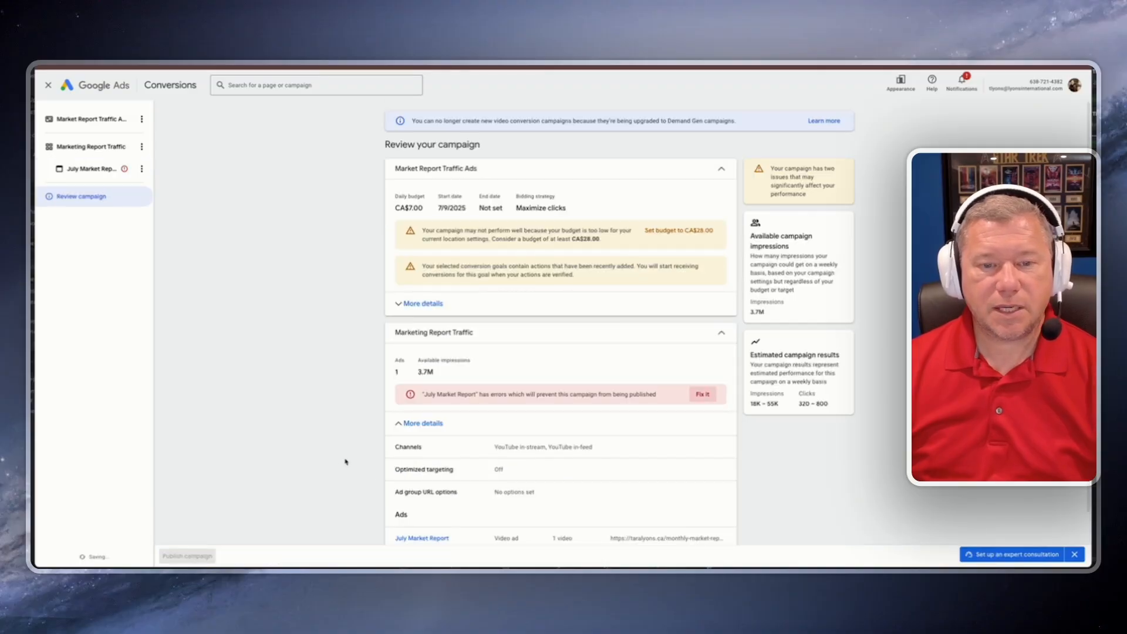
left_click(185, 559)
scroll(333, 484, "down", 2)
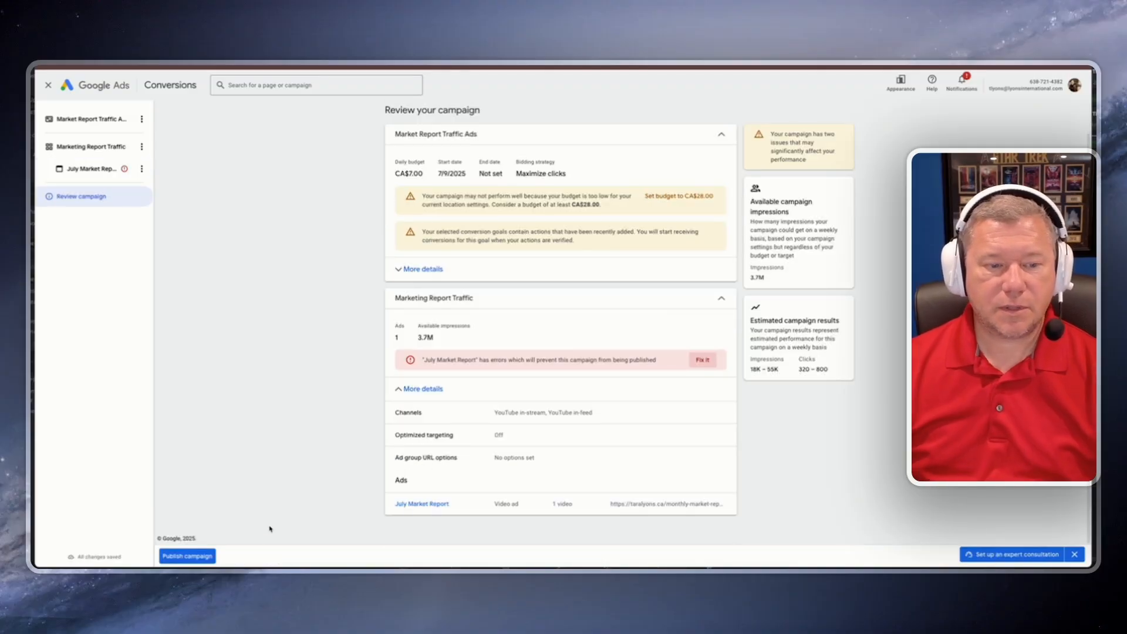
left_click(203, 559)
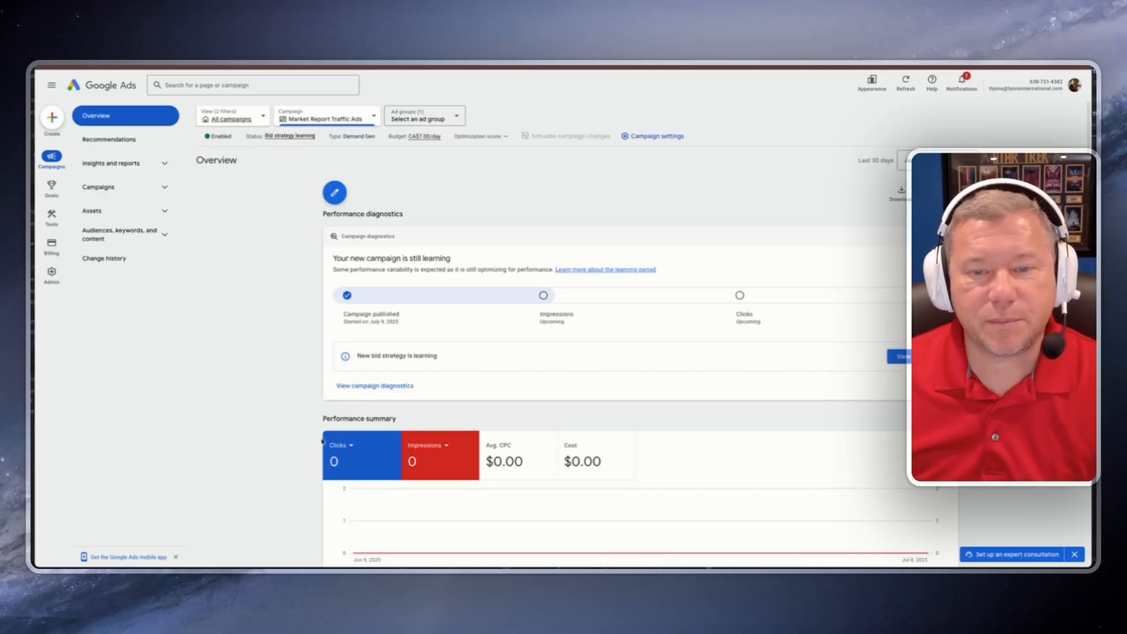
left_click(162, 187)
left_click(93, 214)
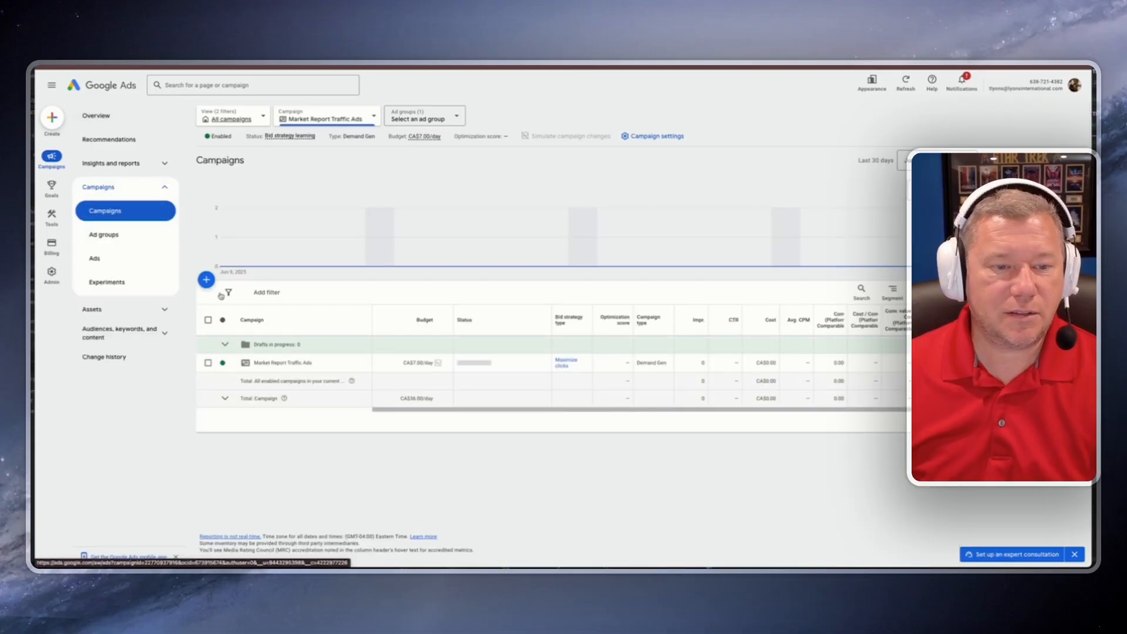